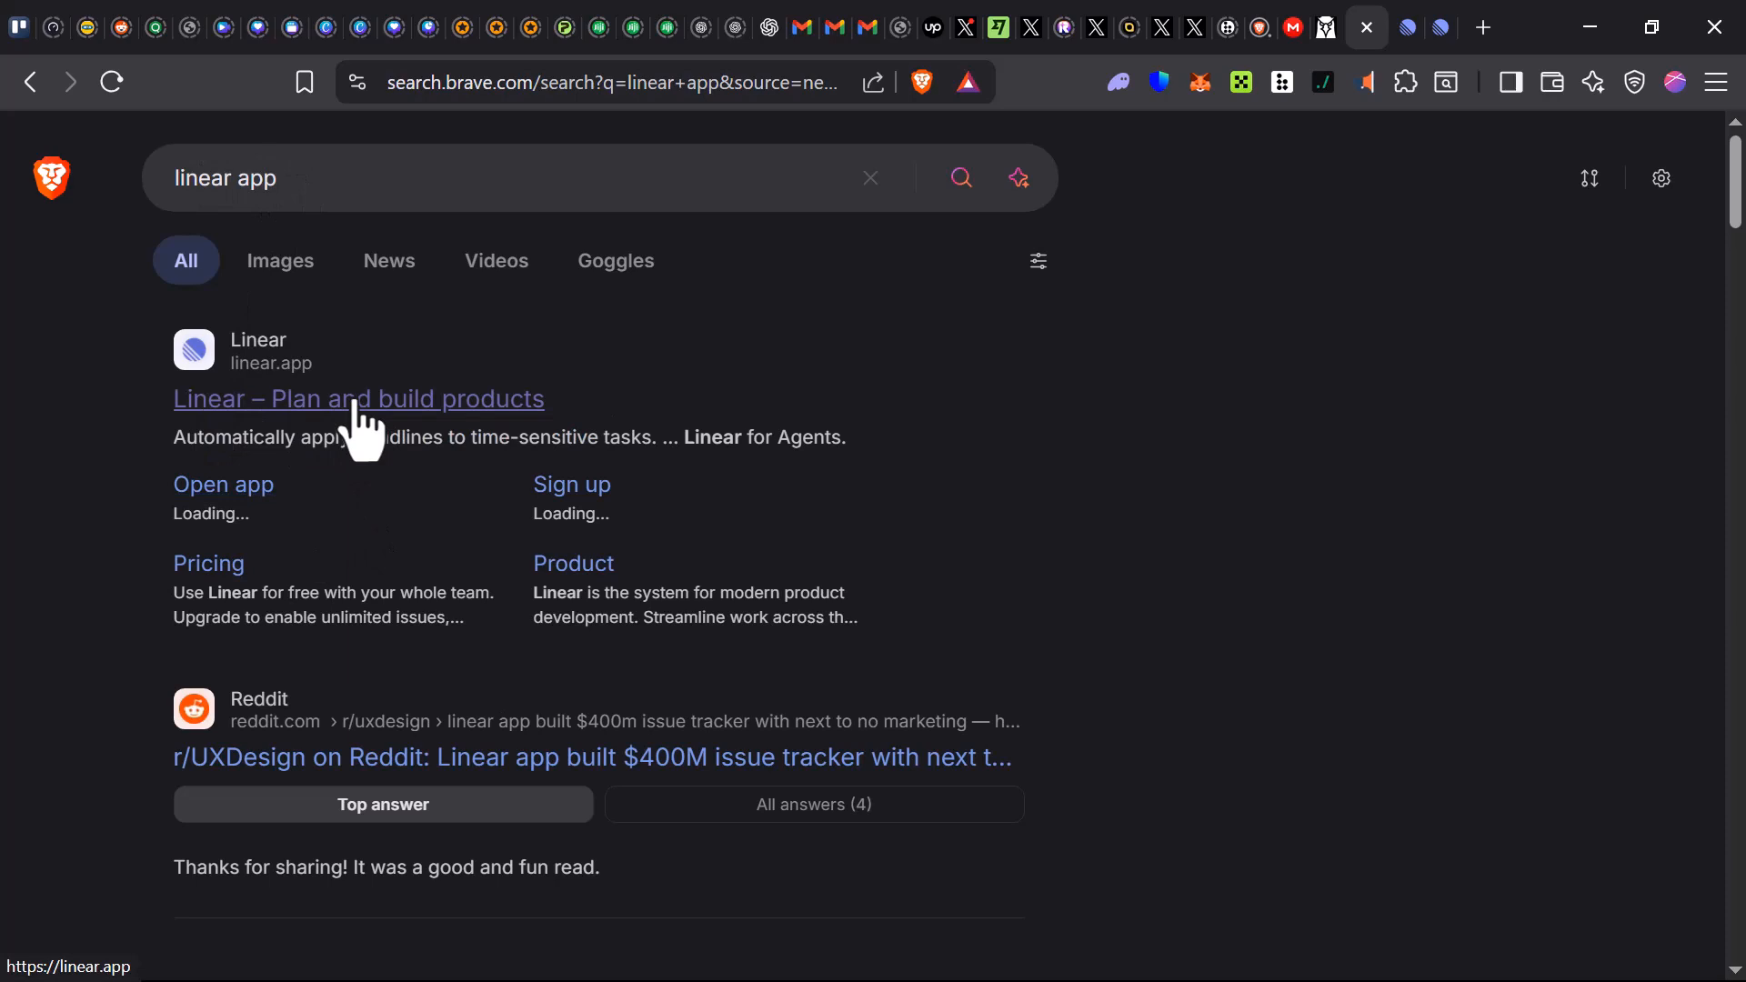
- Open the Linear website, linear.app, from the search results for "linear app"
double_click(178, 437)
left_click_drag(318, 448, 794, 446)
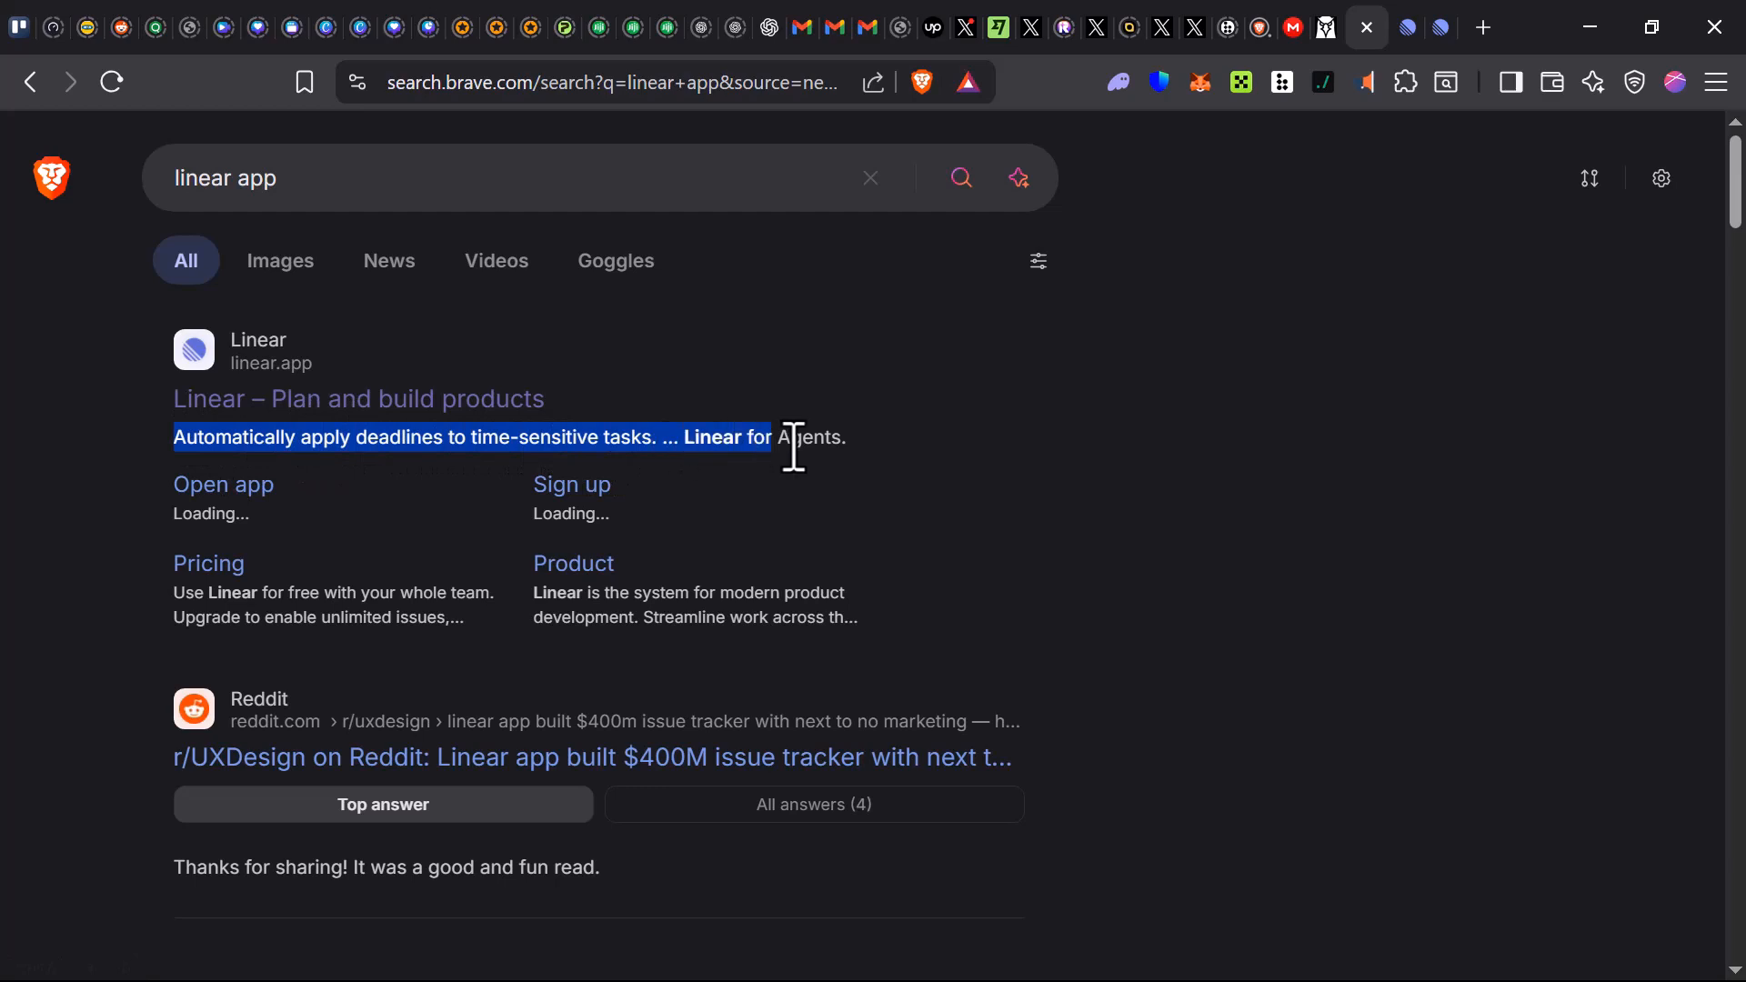
left_click(401, 385)
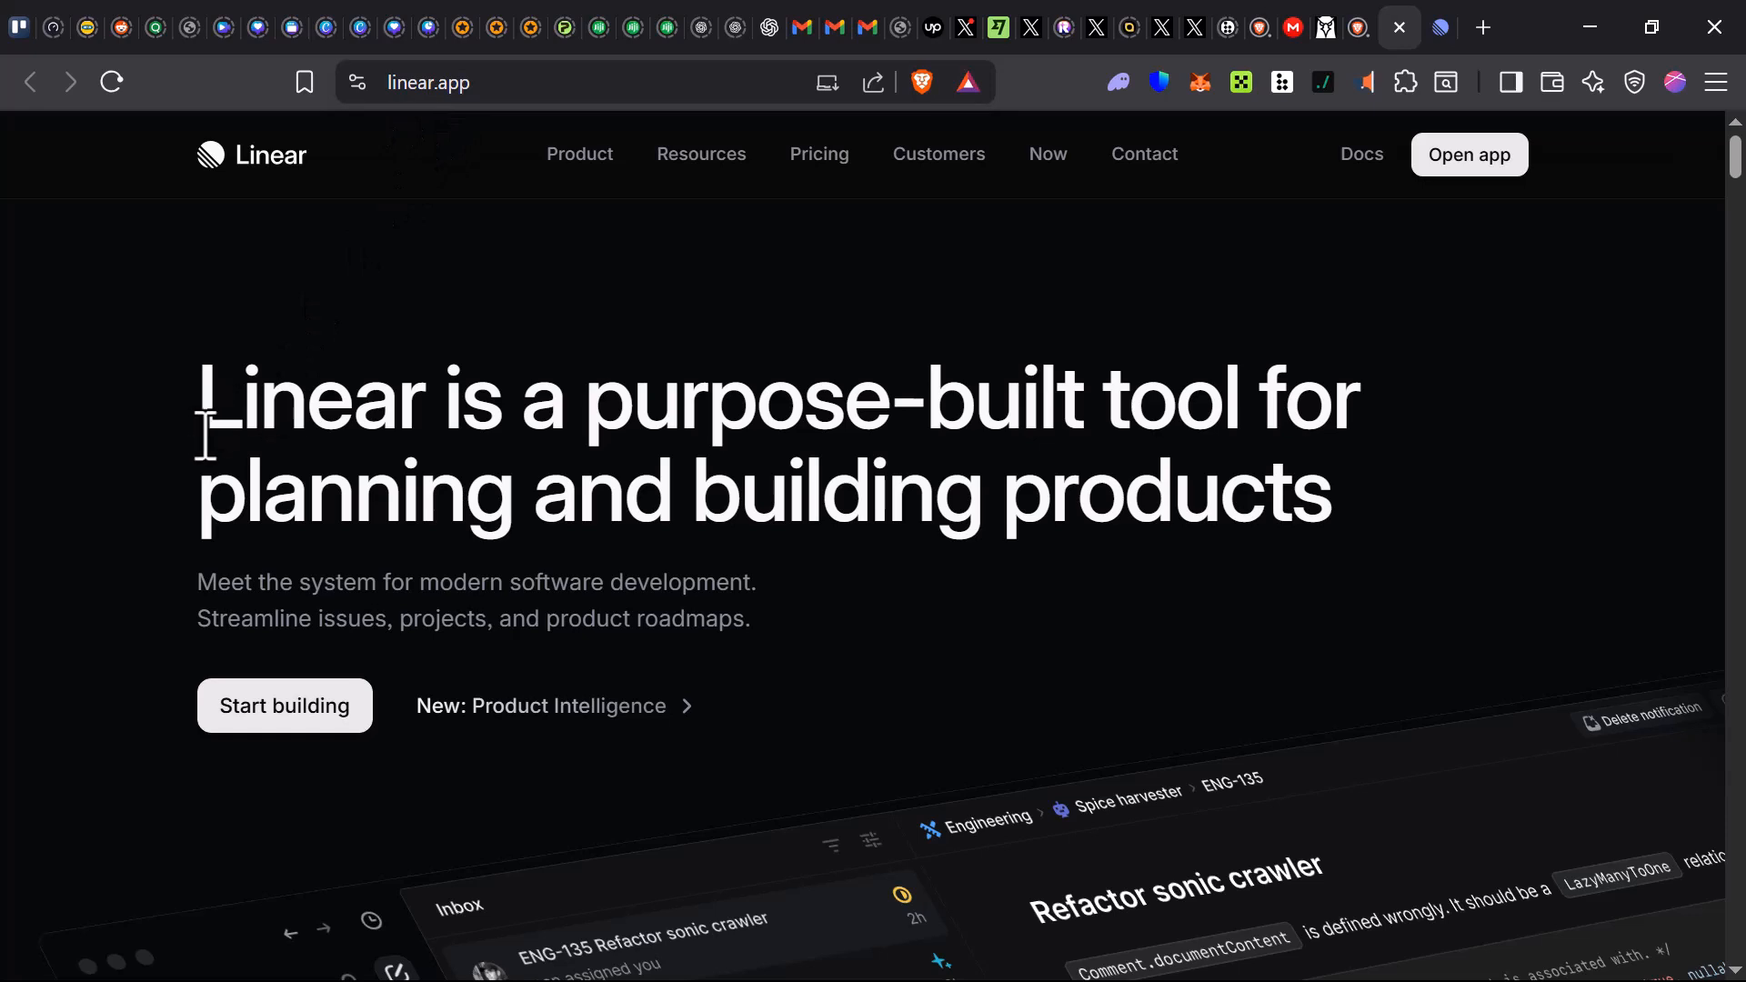
- Examine the Linear homepage, from its headline through the customer logos and product team section to the project planning features
left_click_drag(374, 435, 1405, 494)
left_click(907, 505)
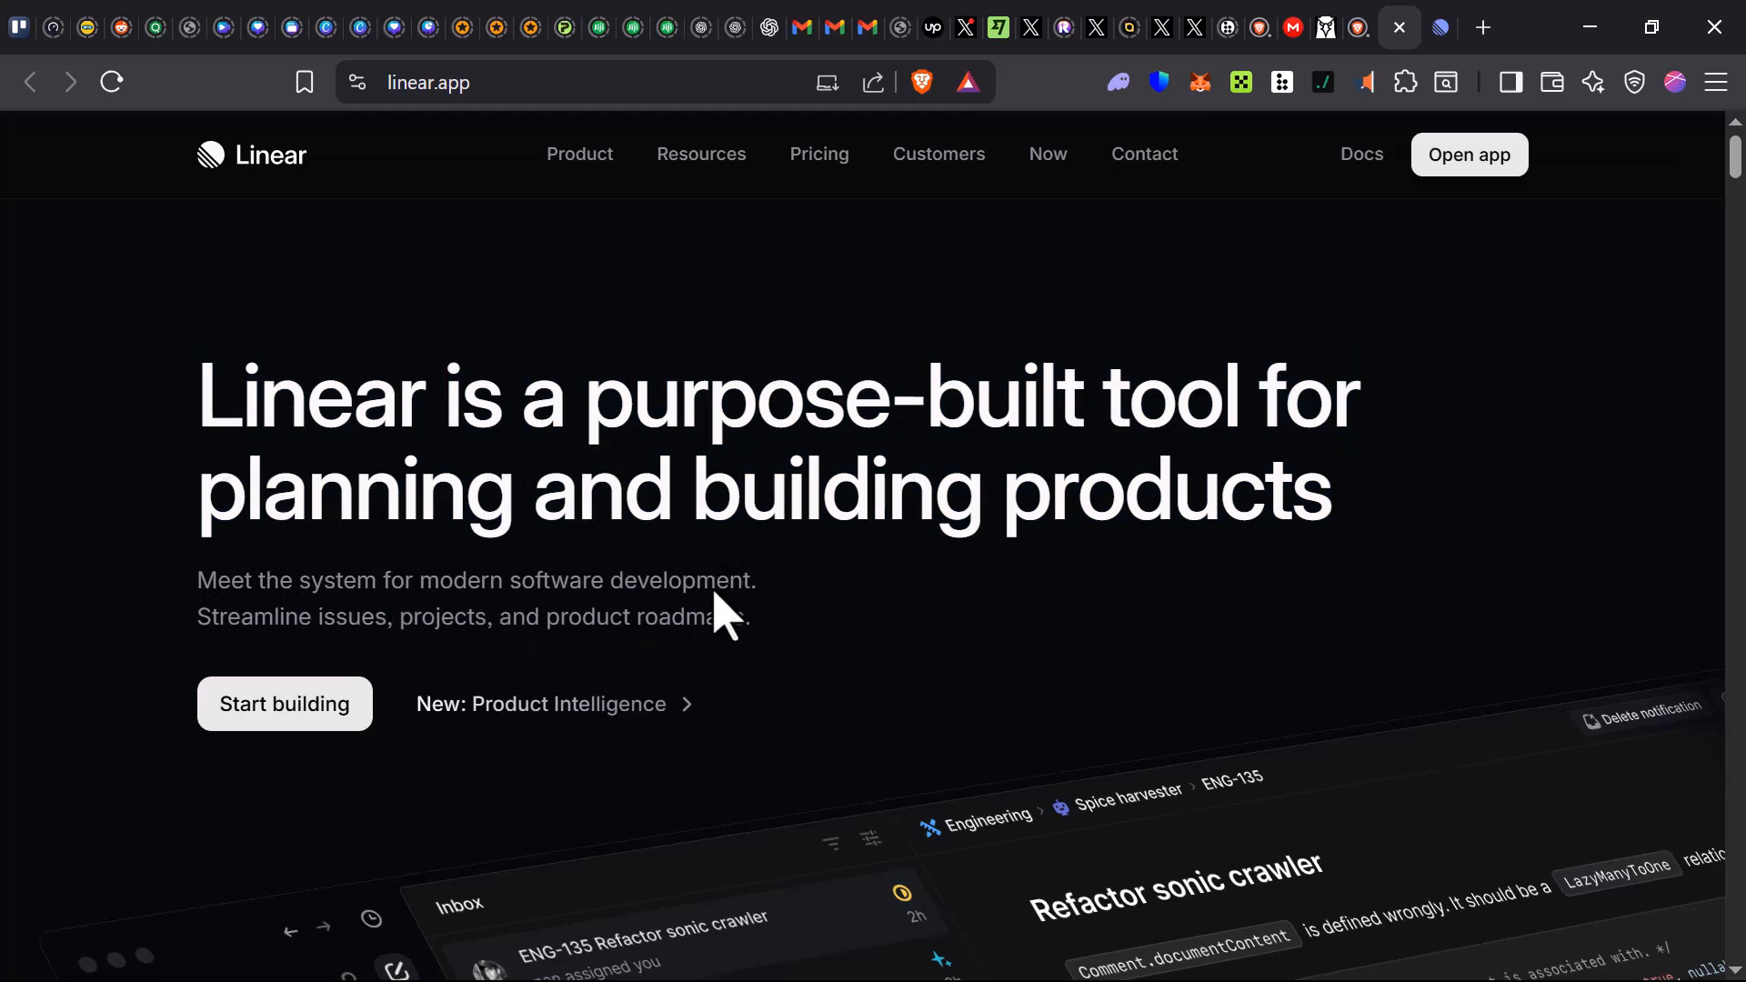
scroll(721, 612, "down", 7)
scroll(619, 614, "down", 6)
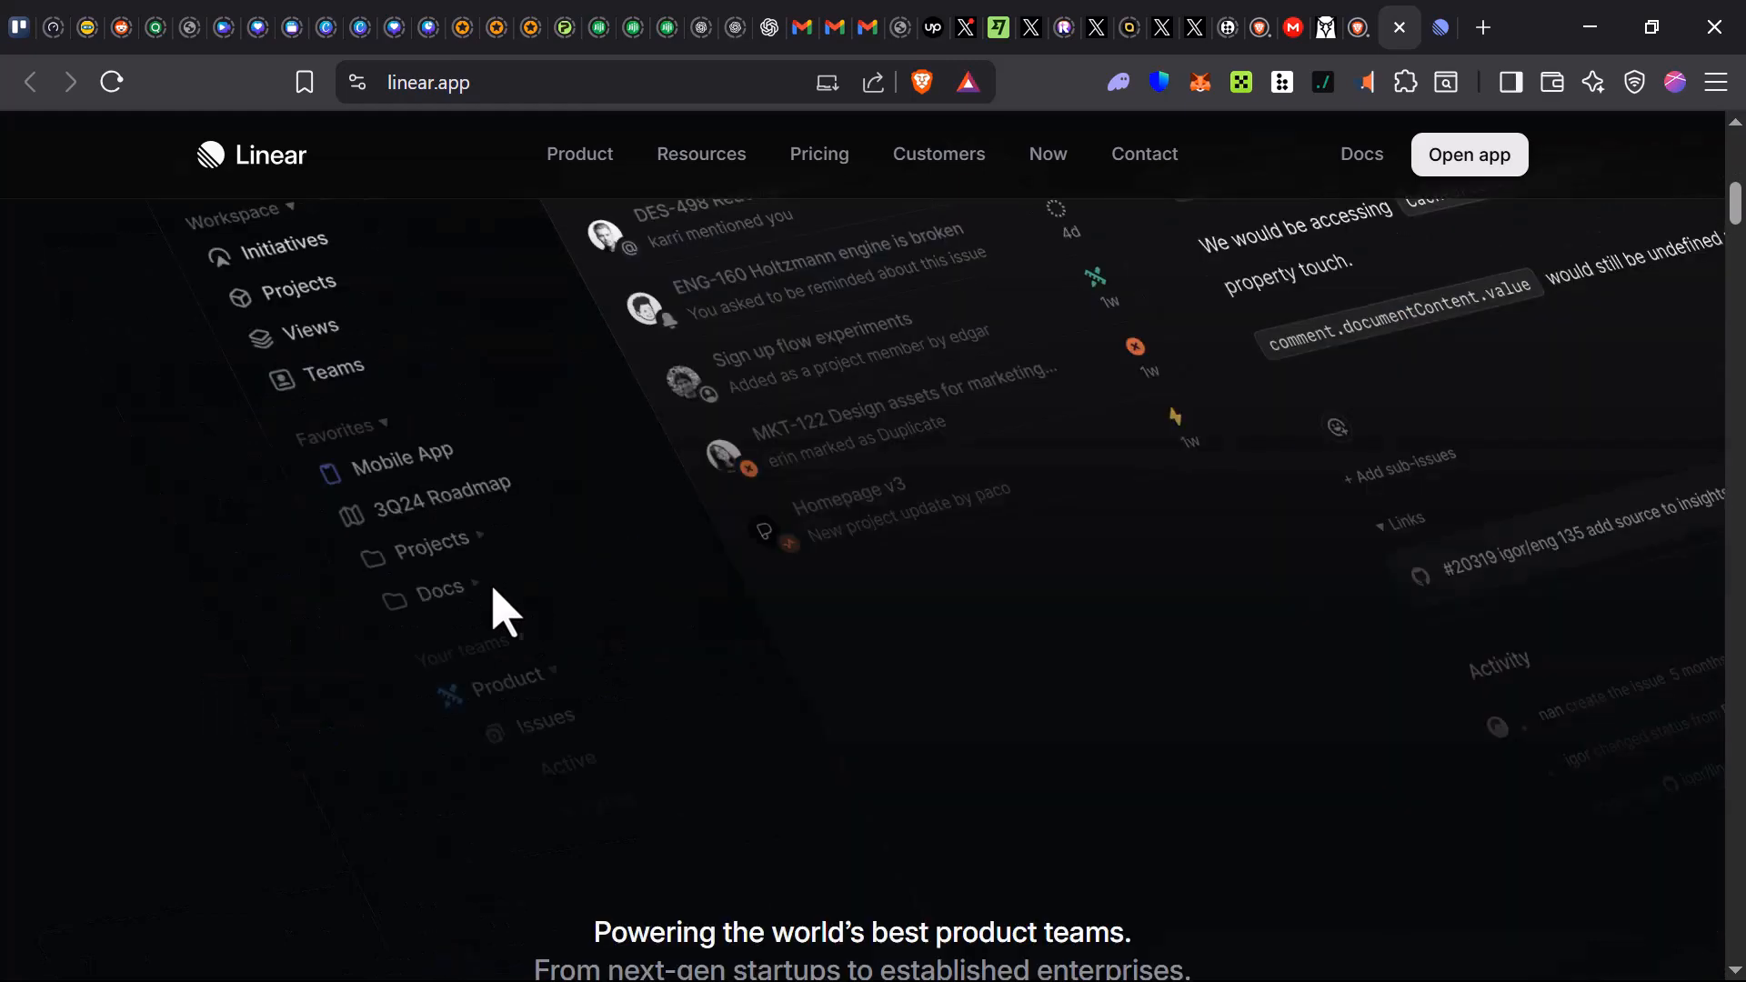
scroll(662, 719, "down", 2)
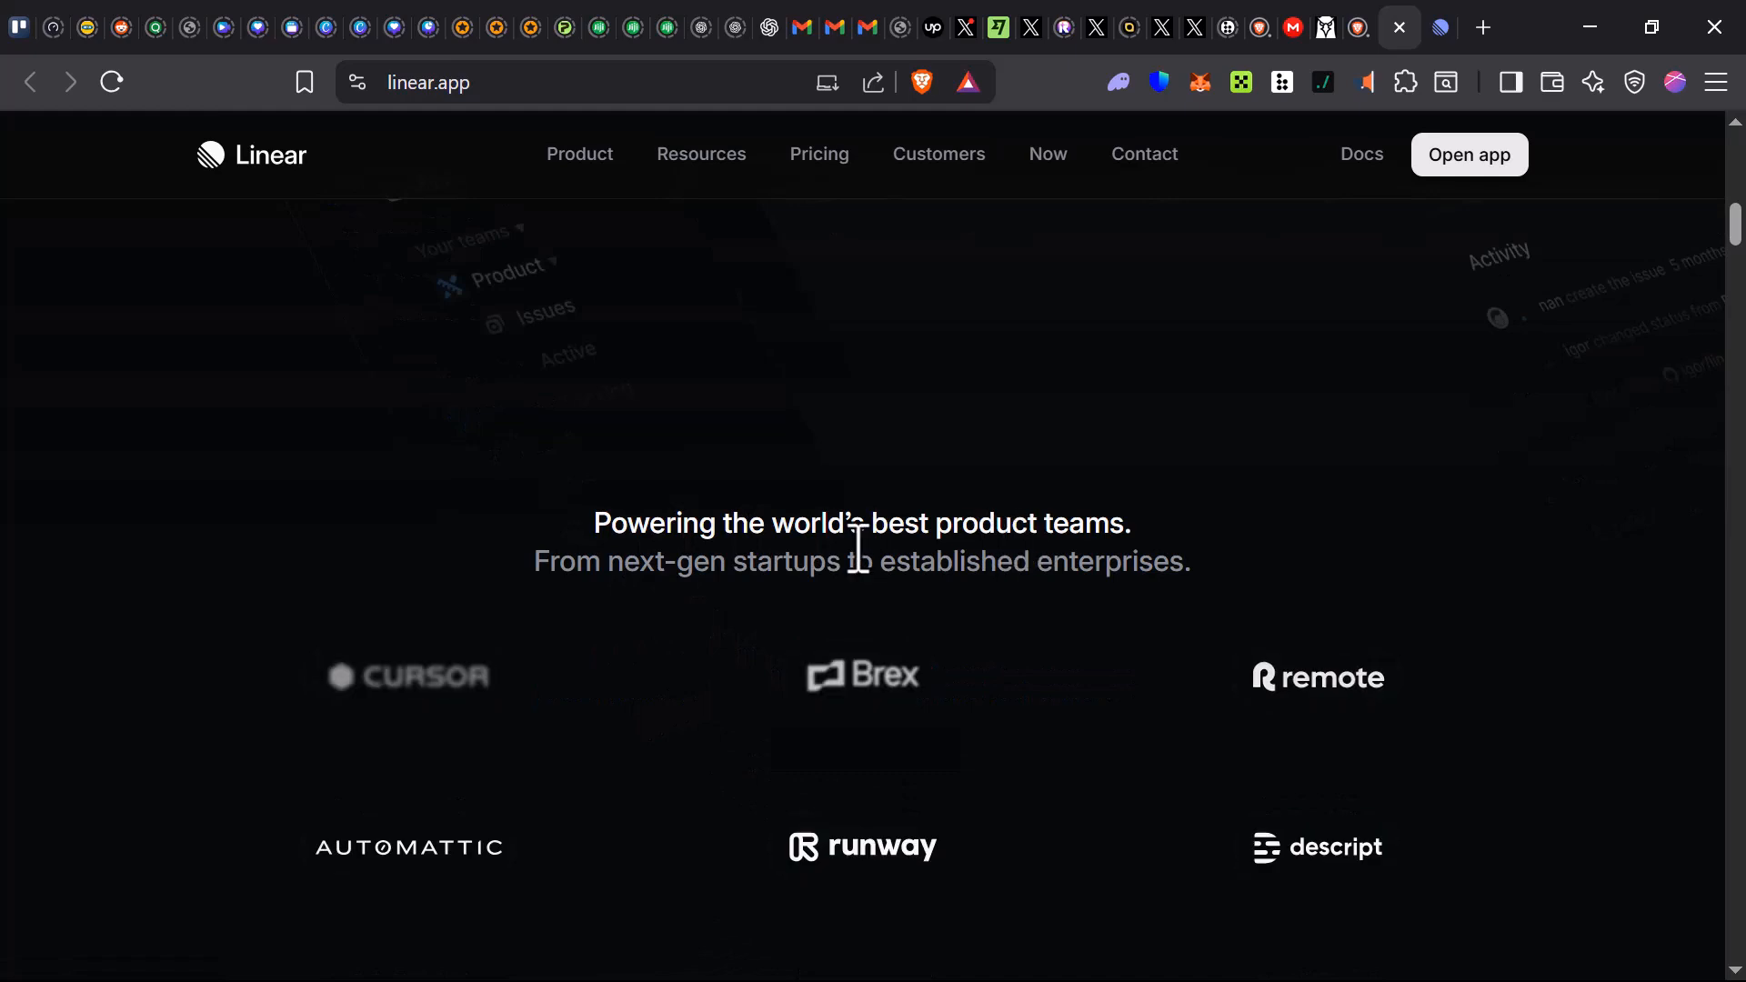
scroll(688, 618, "down", 2)
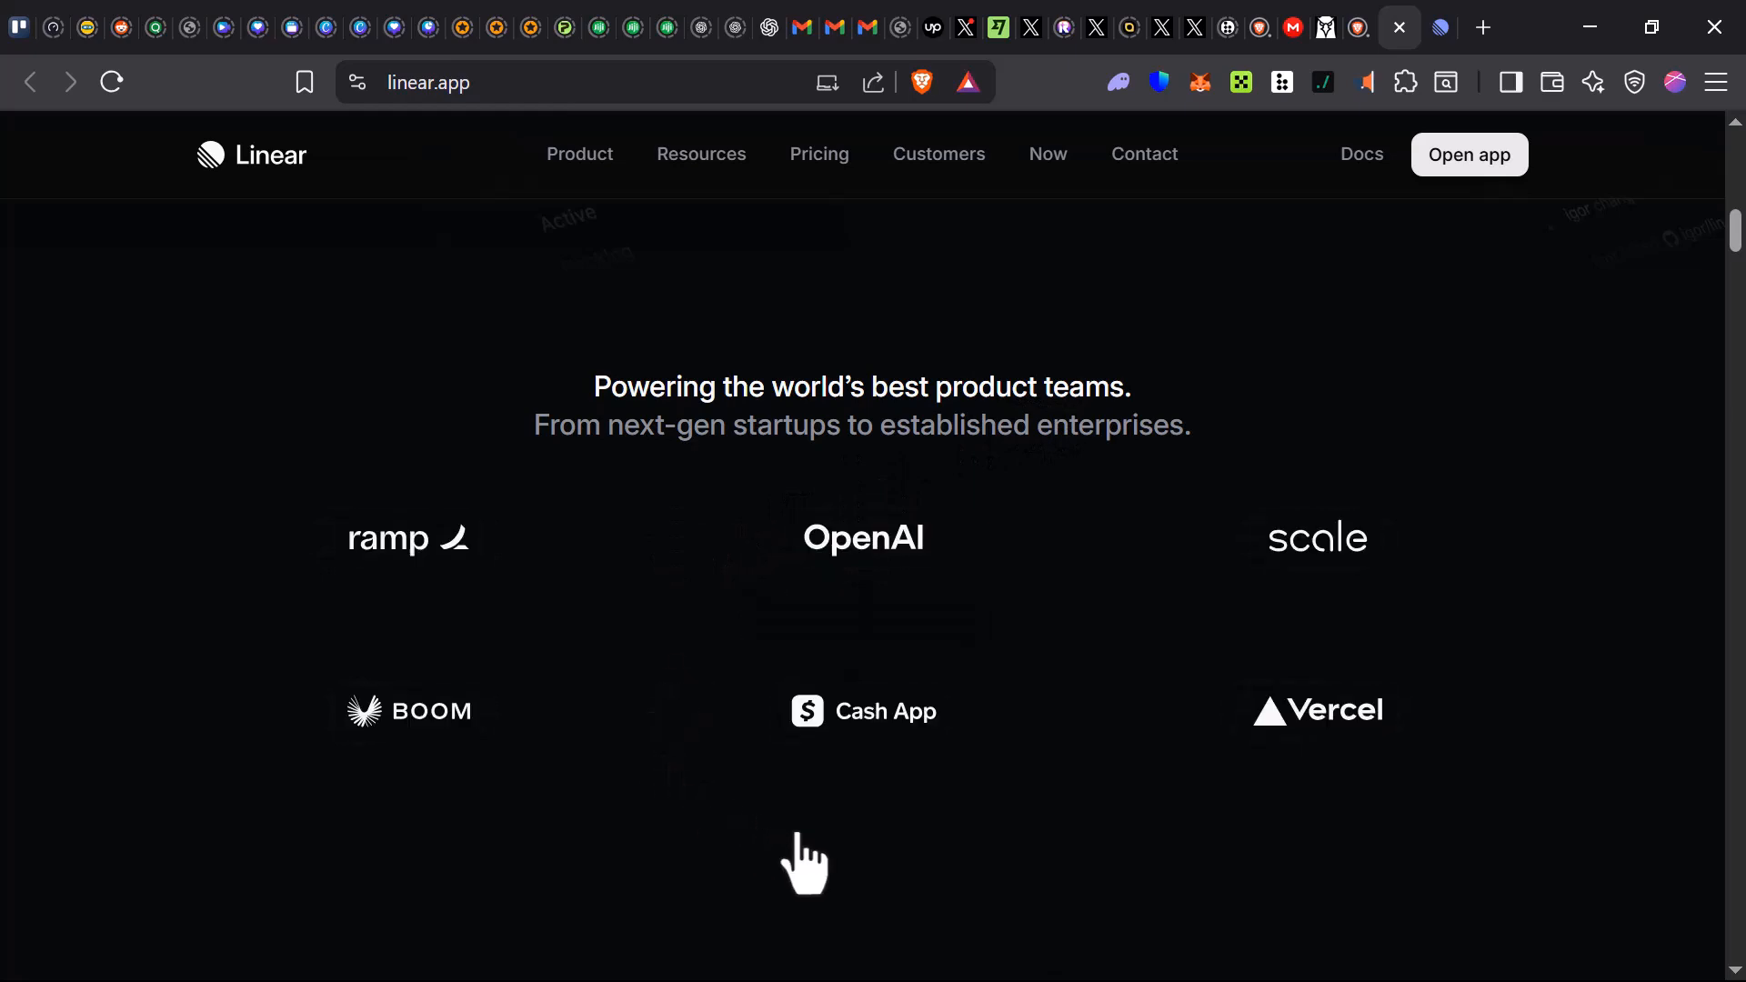
scroll(791, 858, "down", 5)
scroll(788, 855, "down", 2)
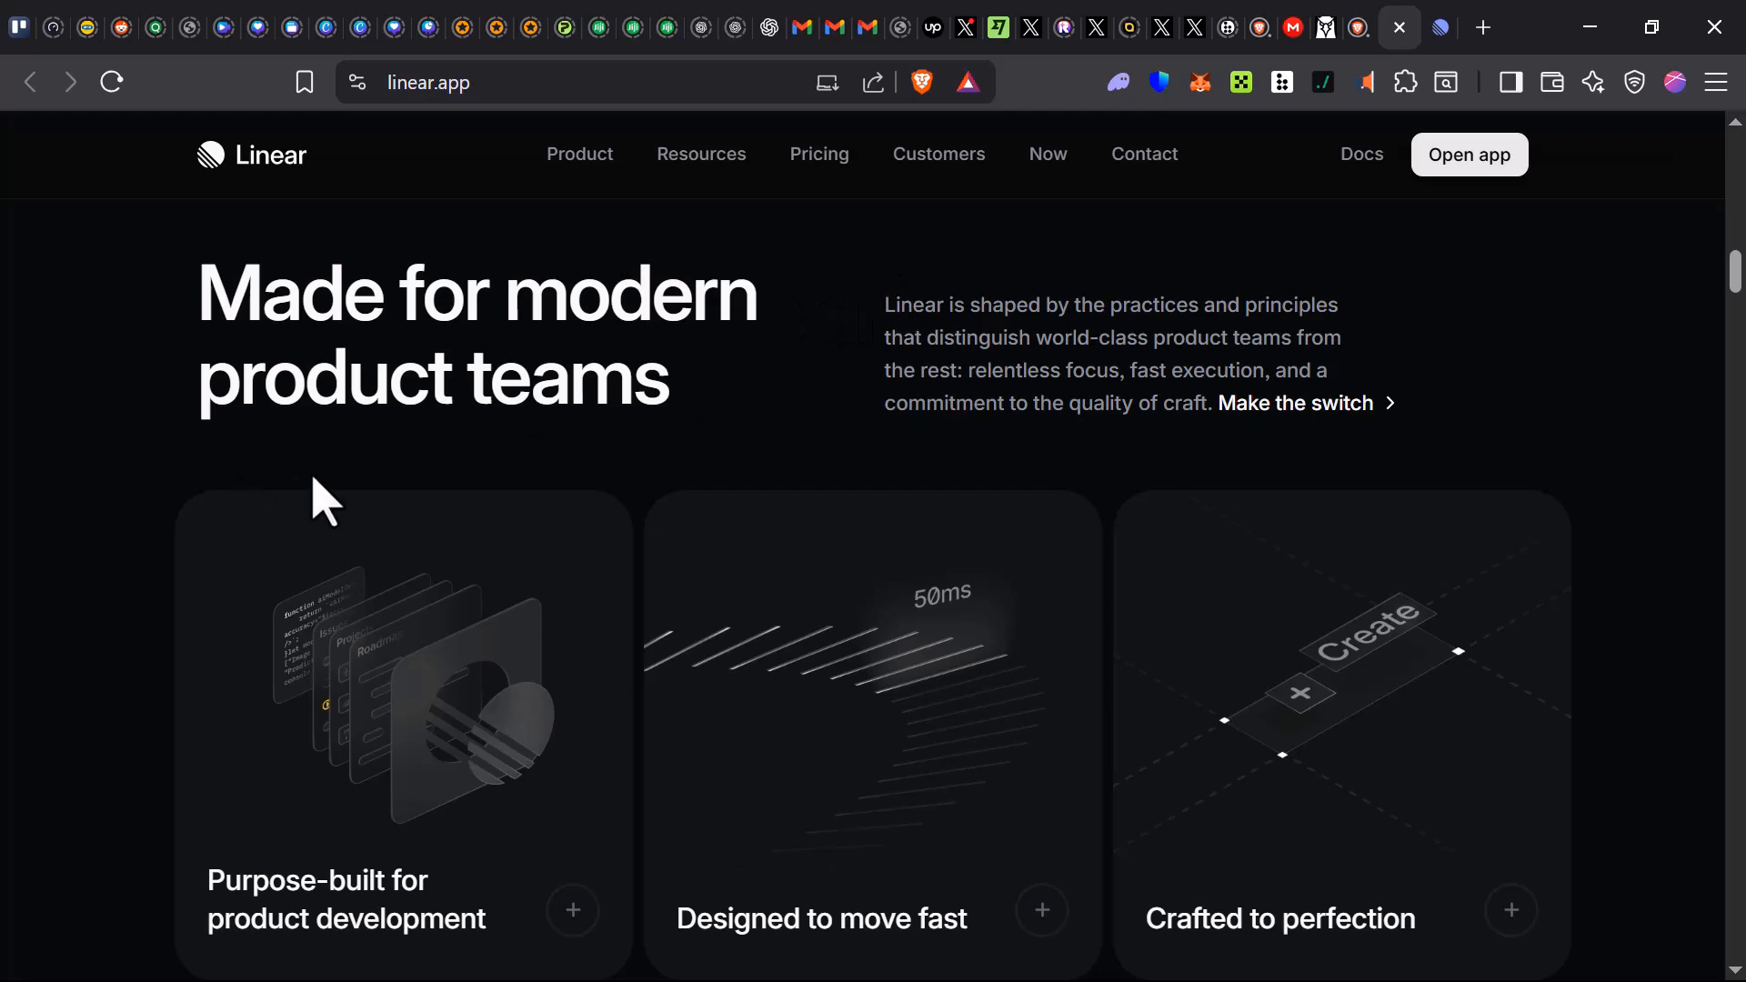
scroll(299, 782, "down", 4)
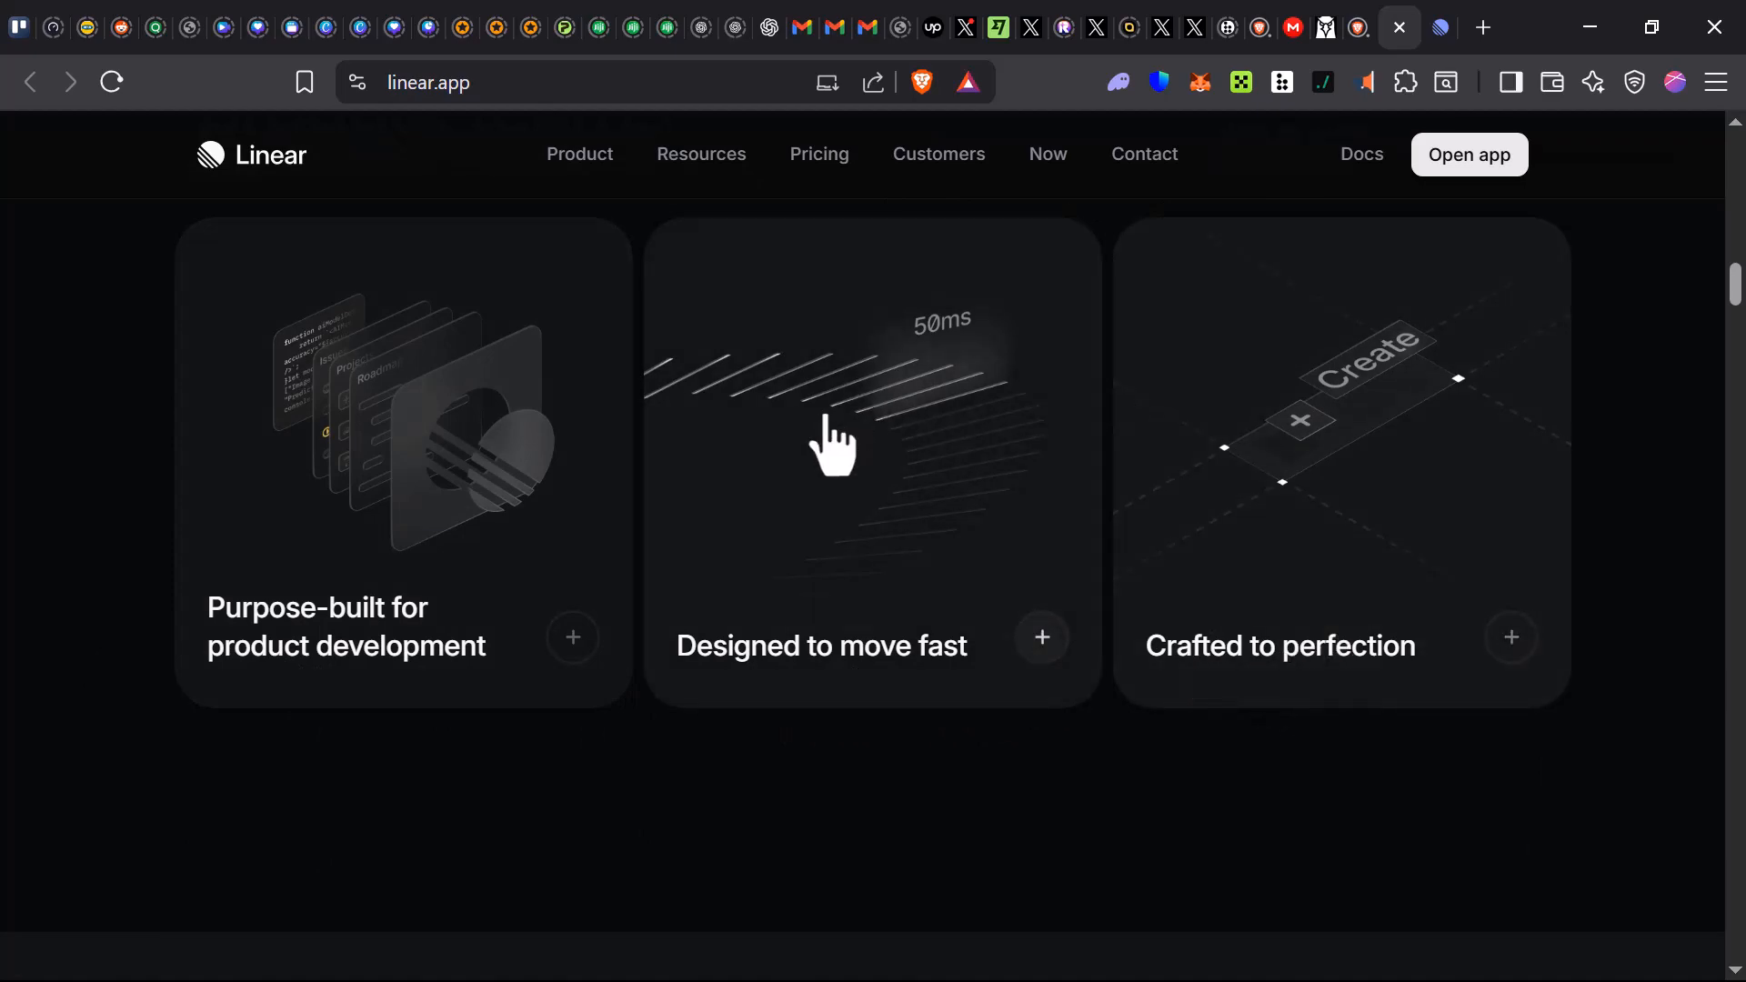
scroll(741, 495, "down", 5)
scroll(670, 558, "down", 3)
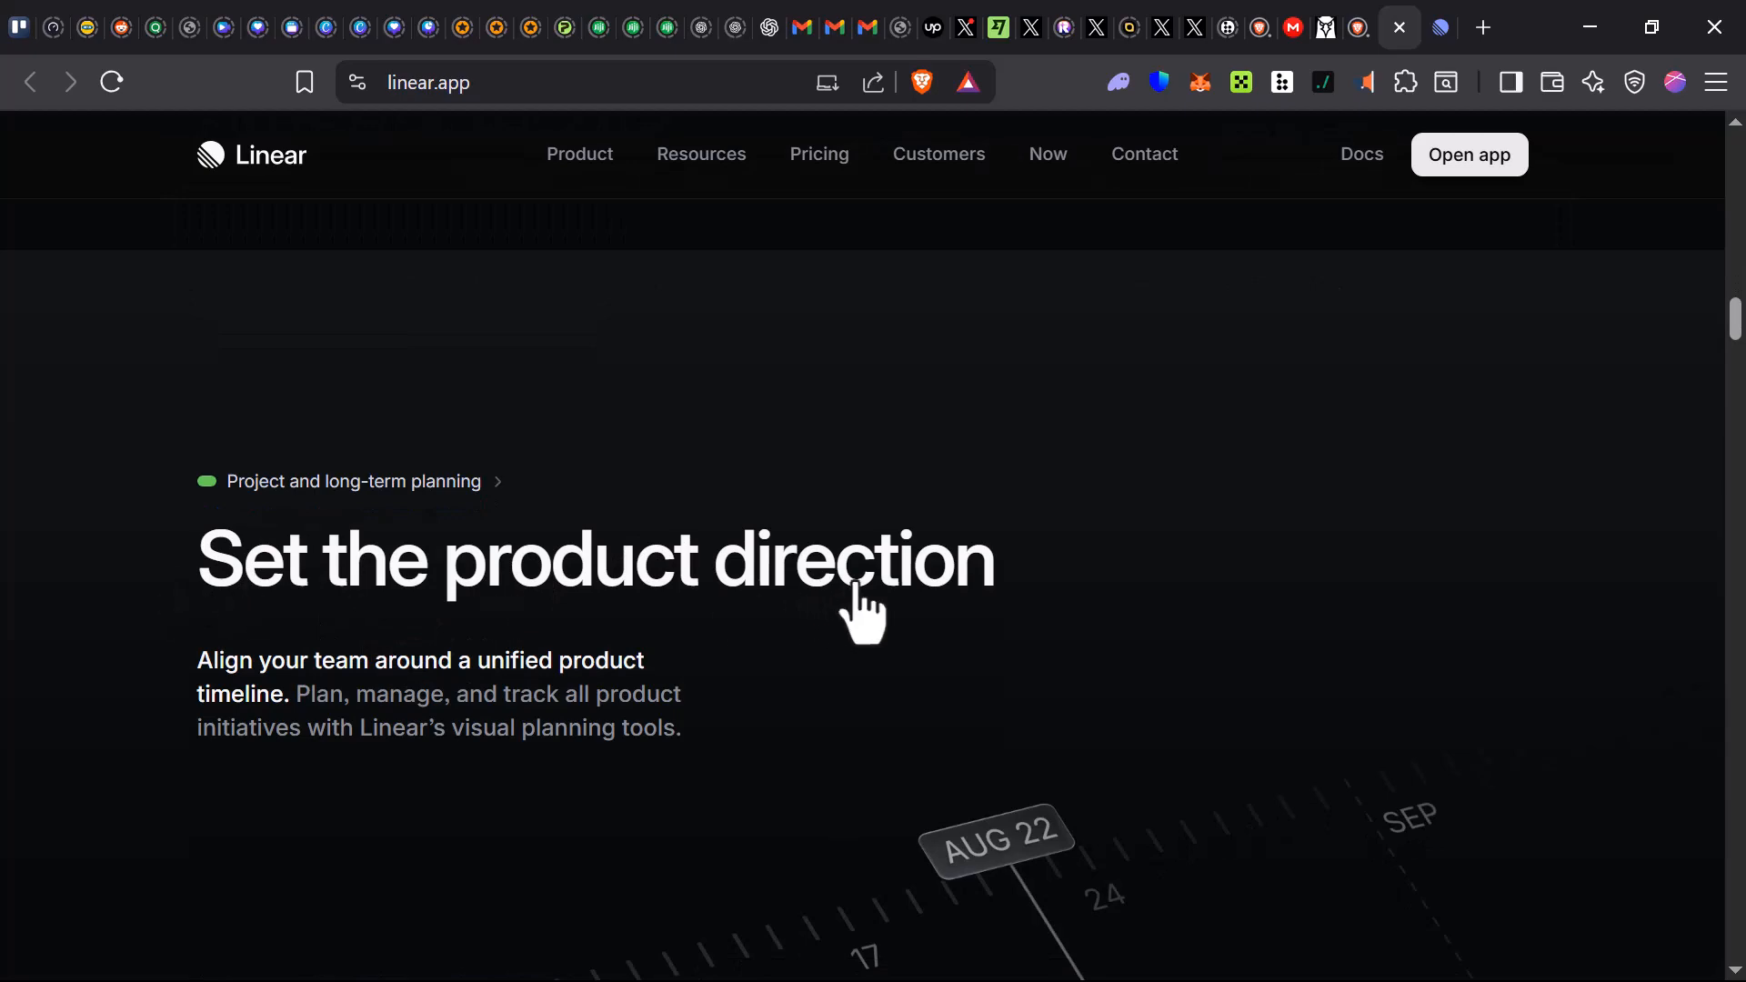
scroll(343, 780, "down", 5)
scroll(577, 733, "down", 3)
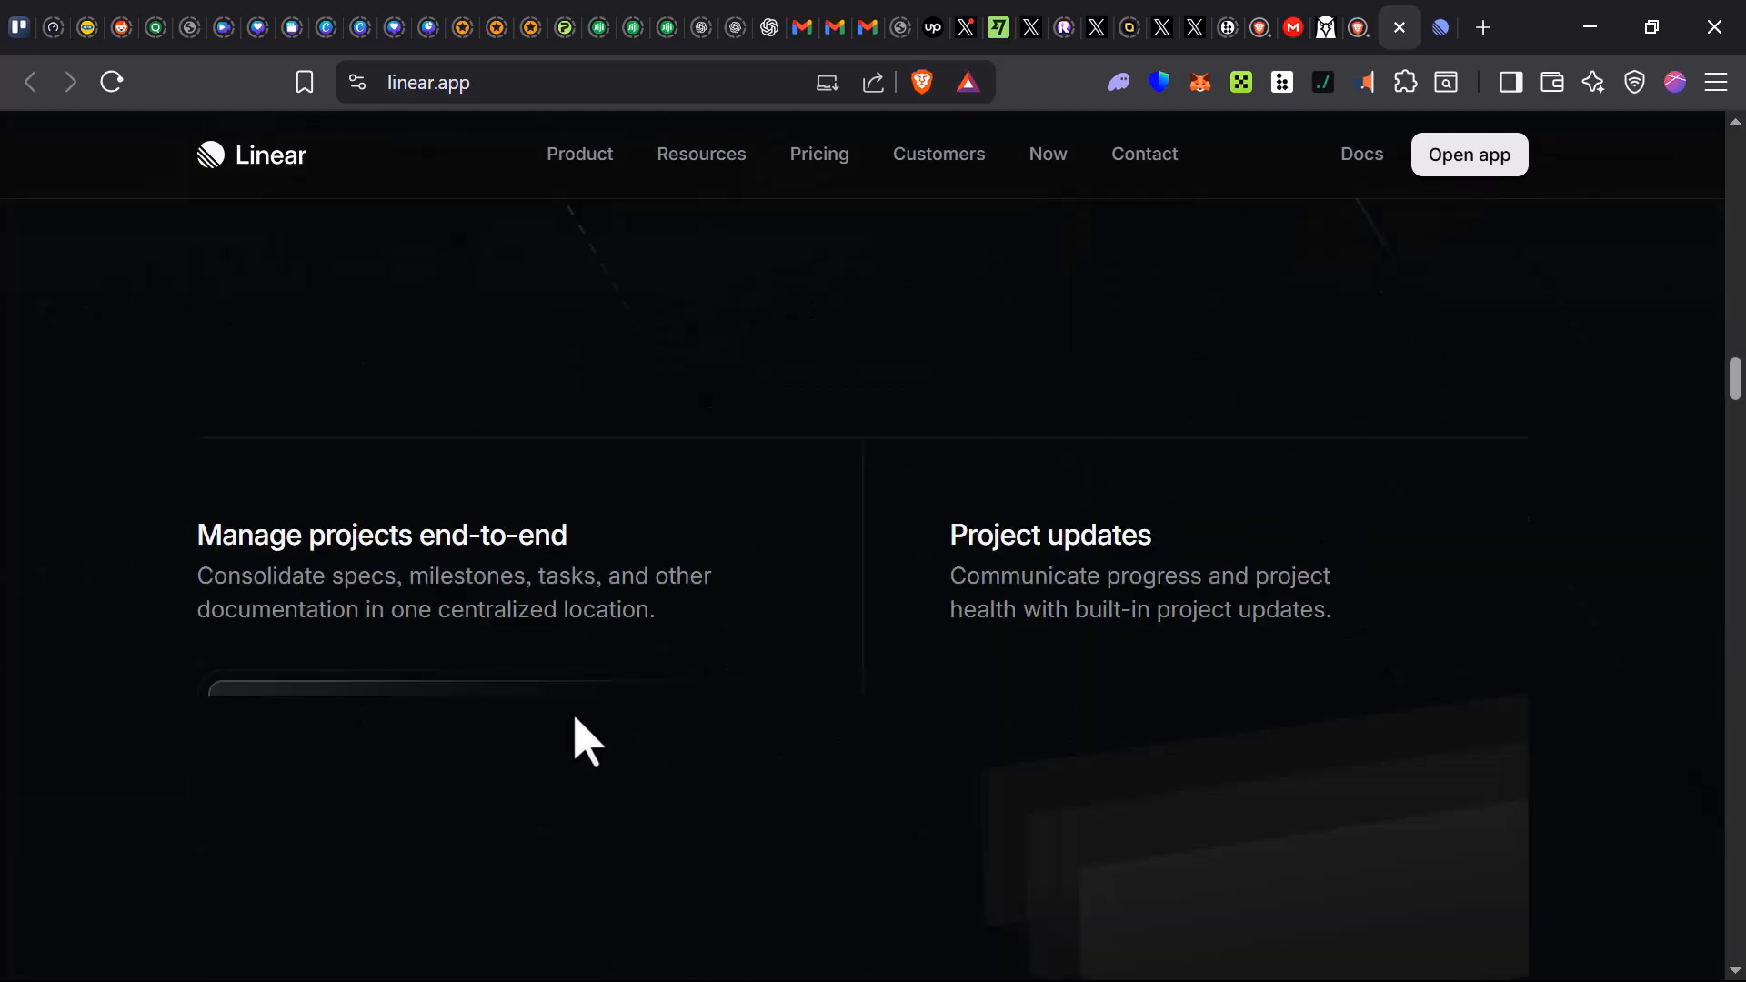
scroll(597, 733, "up", 10)
scroll(610, 718, "up", 10)
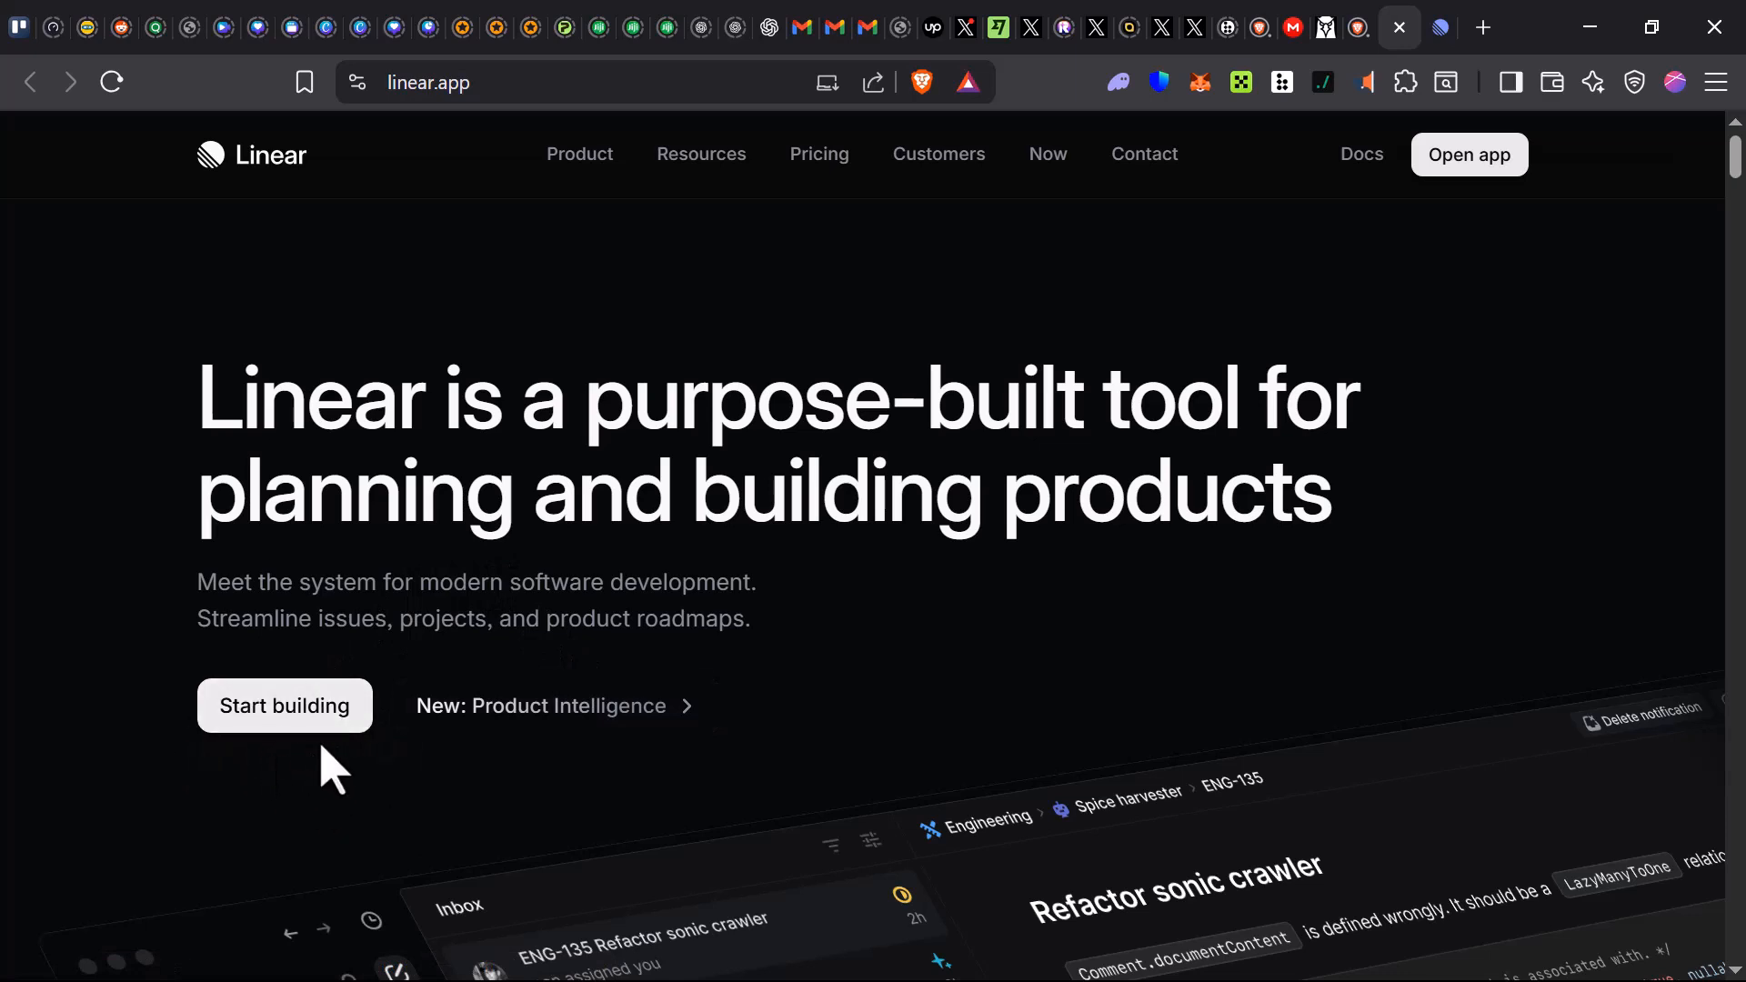
- Switch to the signed-out Linear homepage and start signing up for a workspace with email
key("ctrl+Tab")
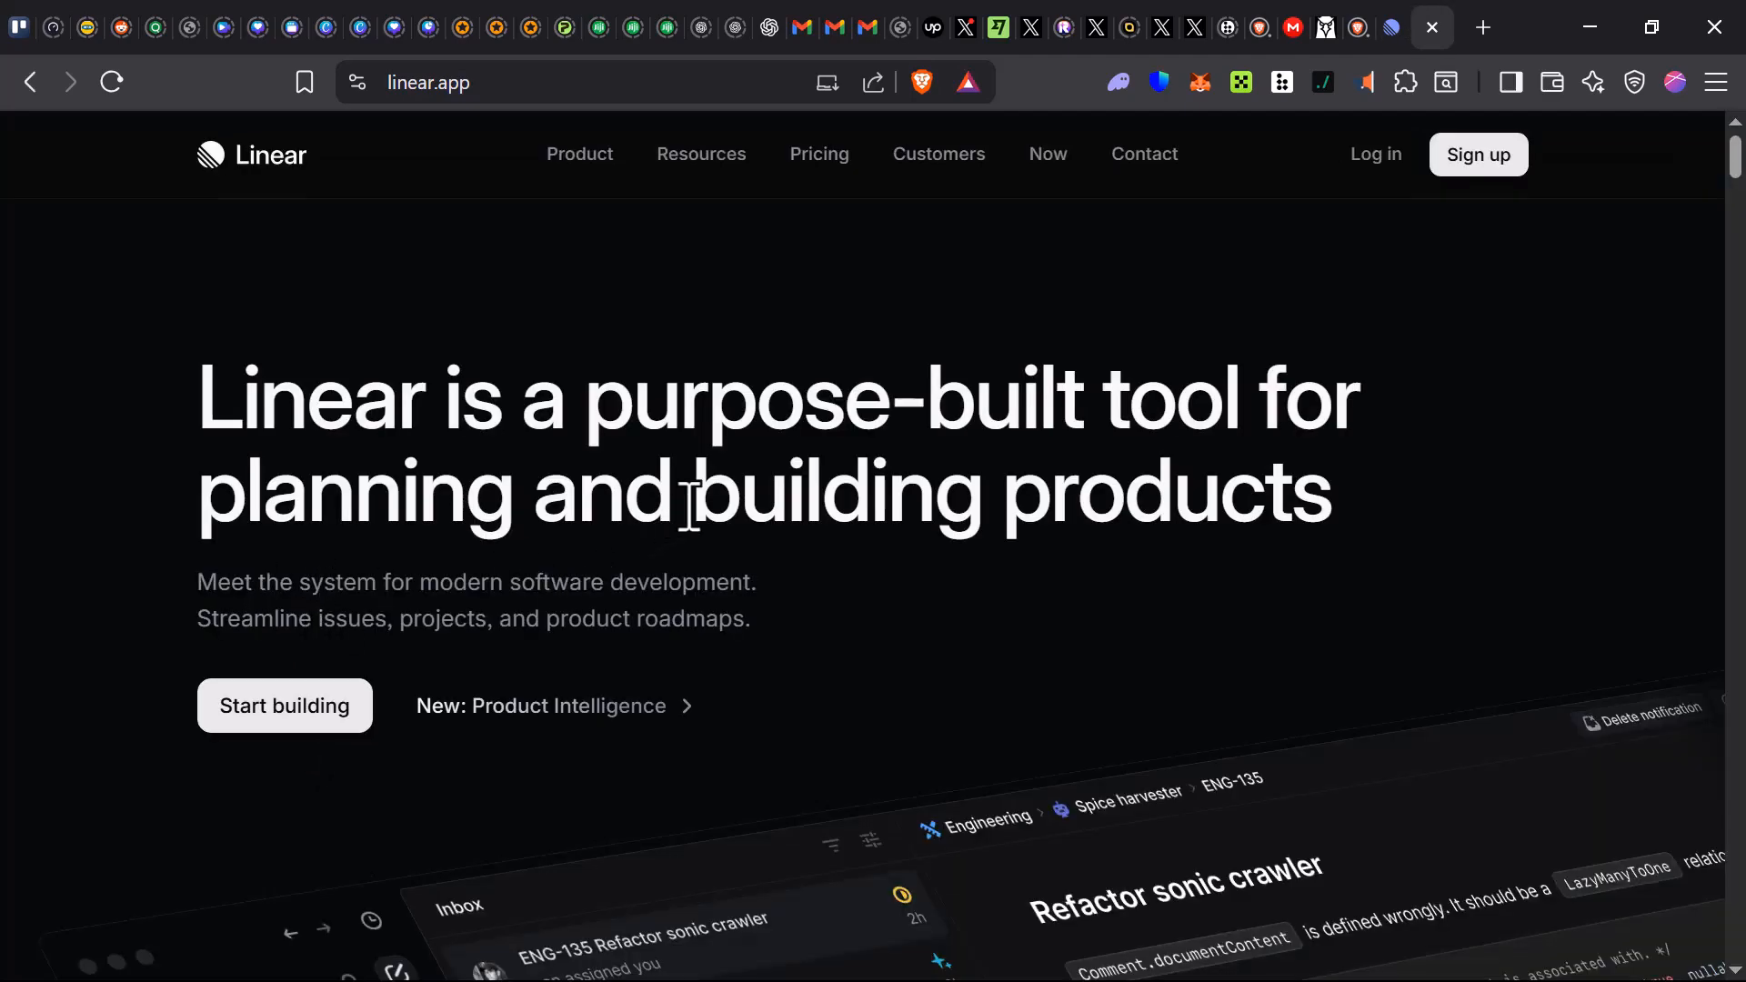
left_click(1476, 161)
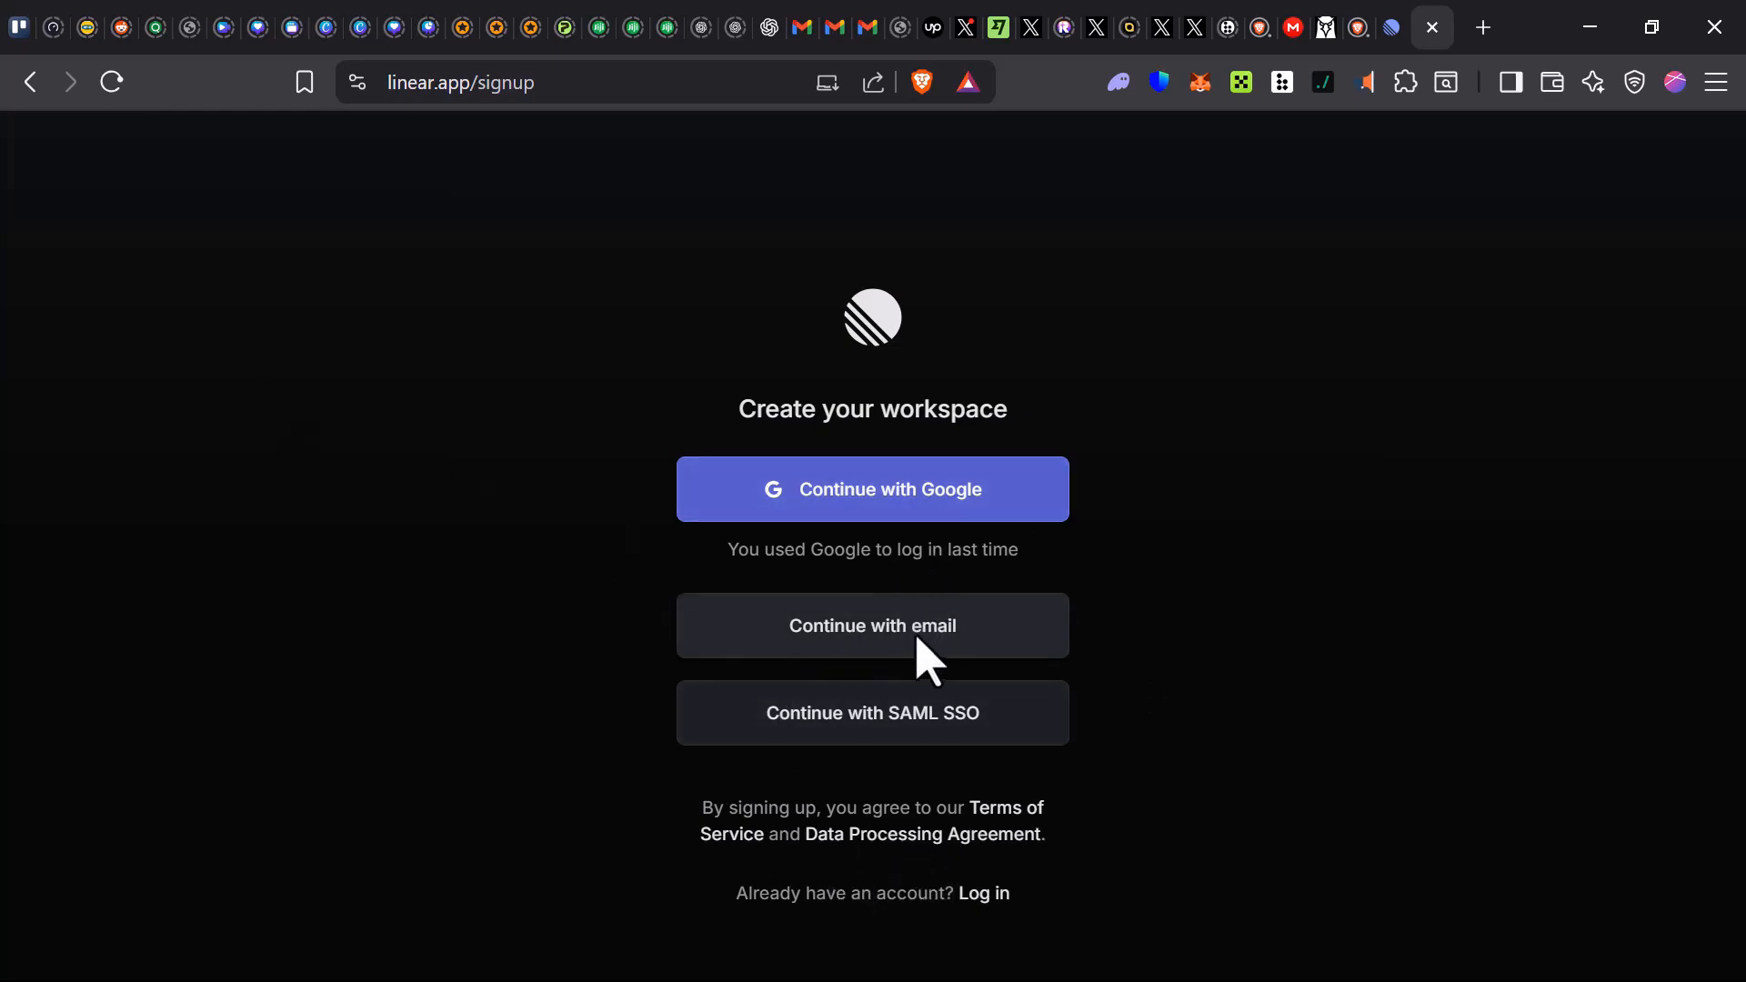
left_click(946, 636)
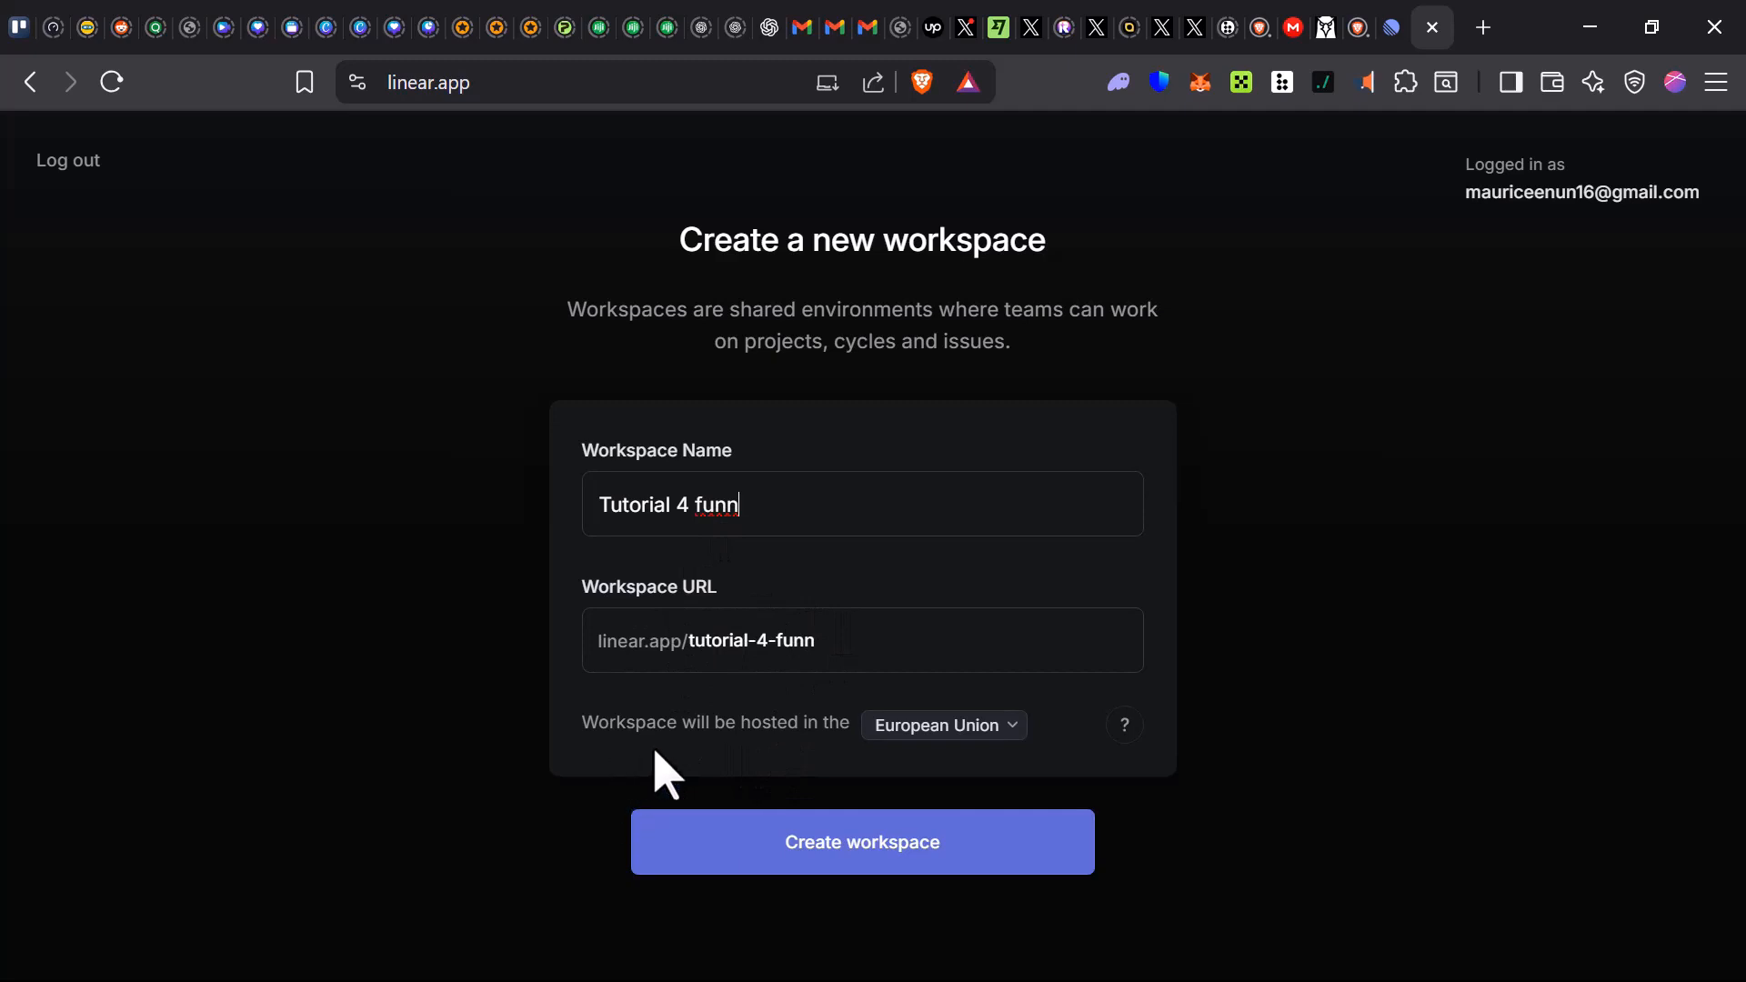
- Create the workspace "Tutorial 4 funn" with European Union as its hosting region
left_click(928, 732)
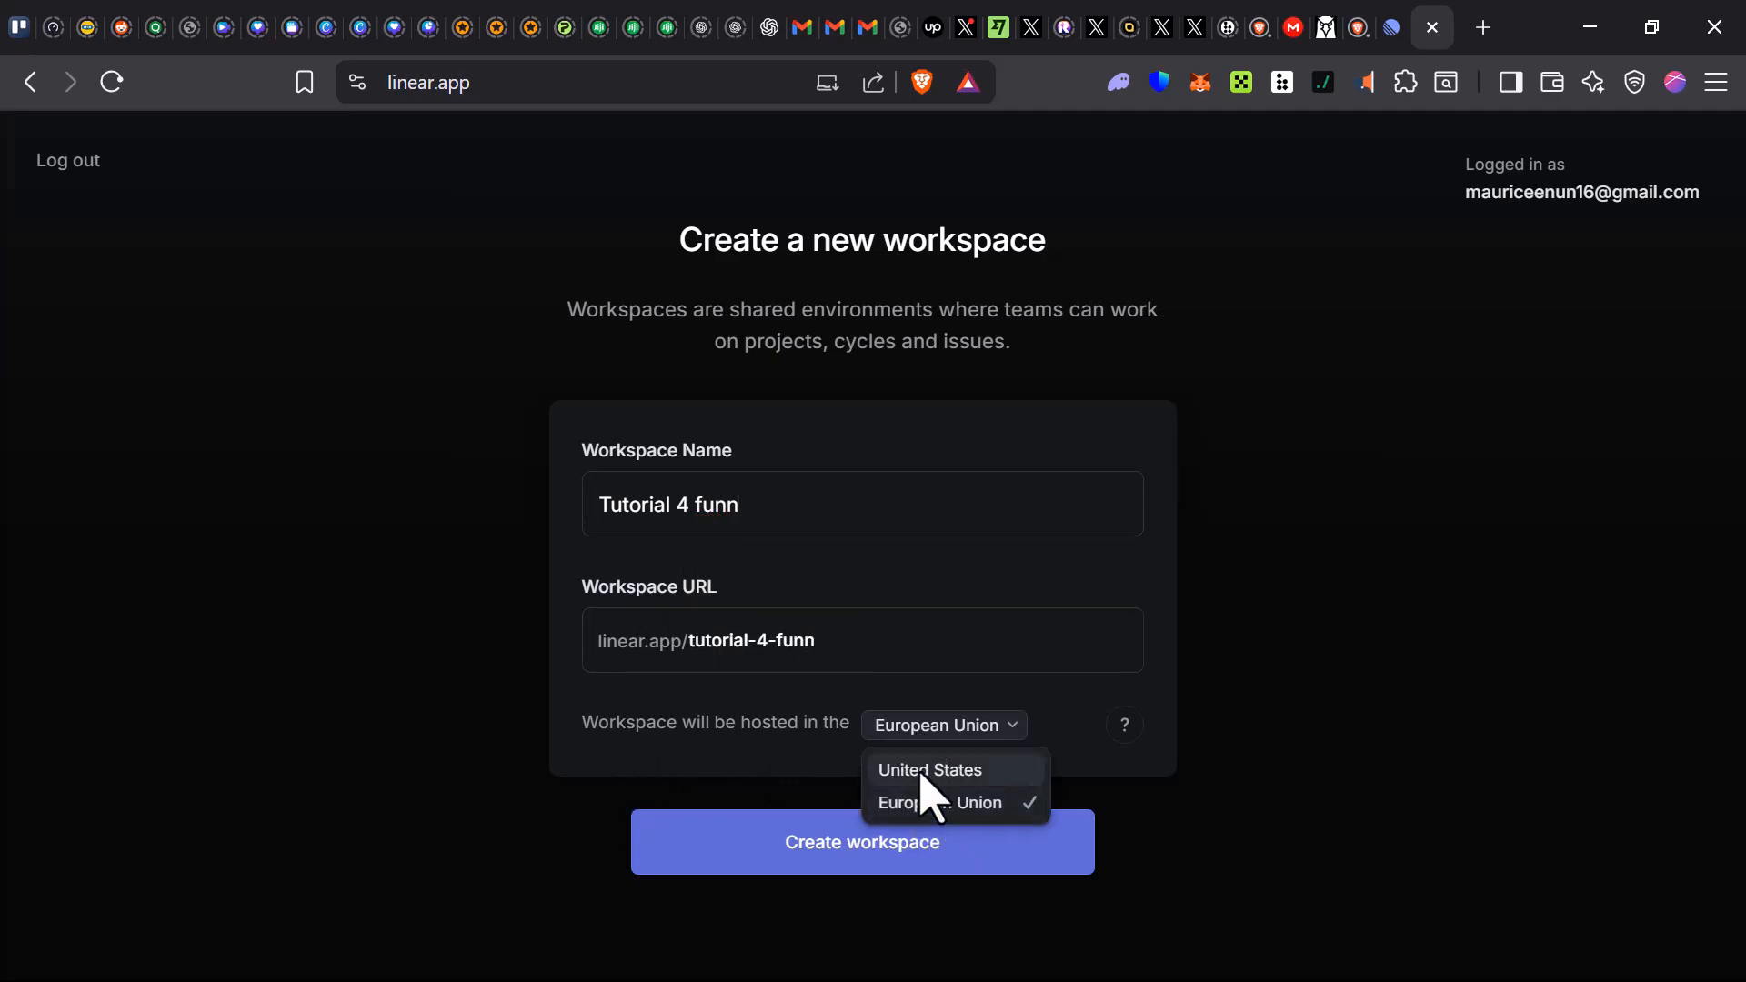
left_click(976, 810)
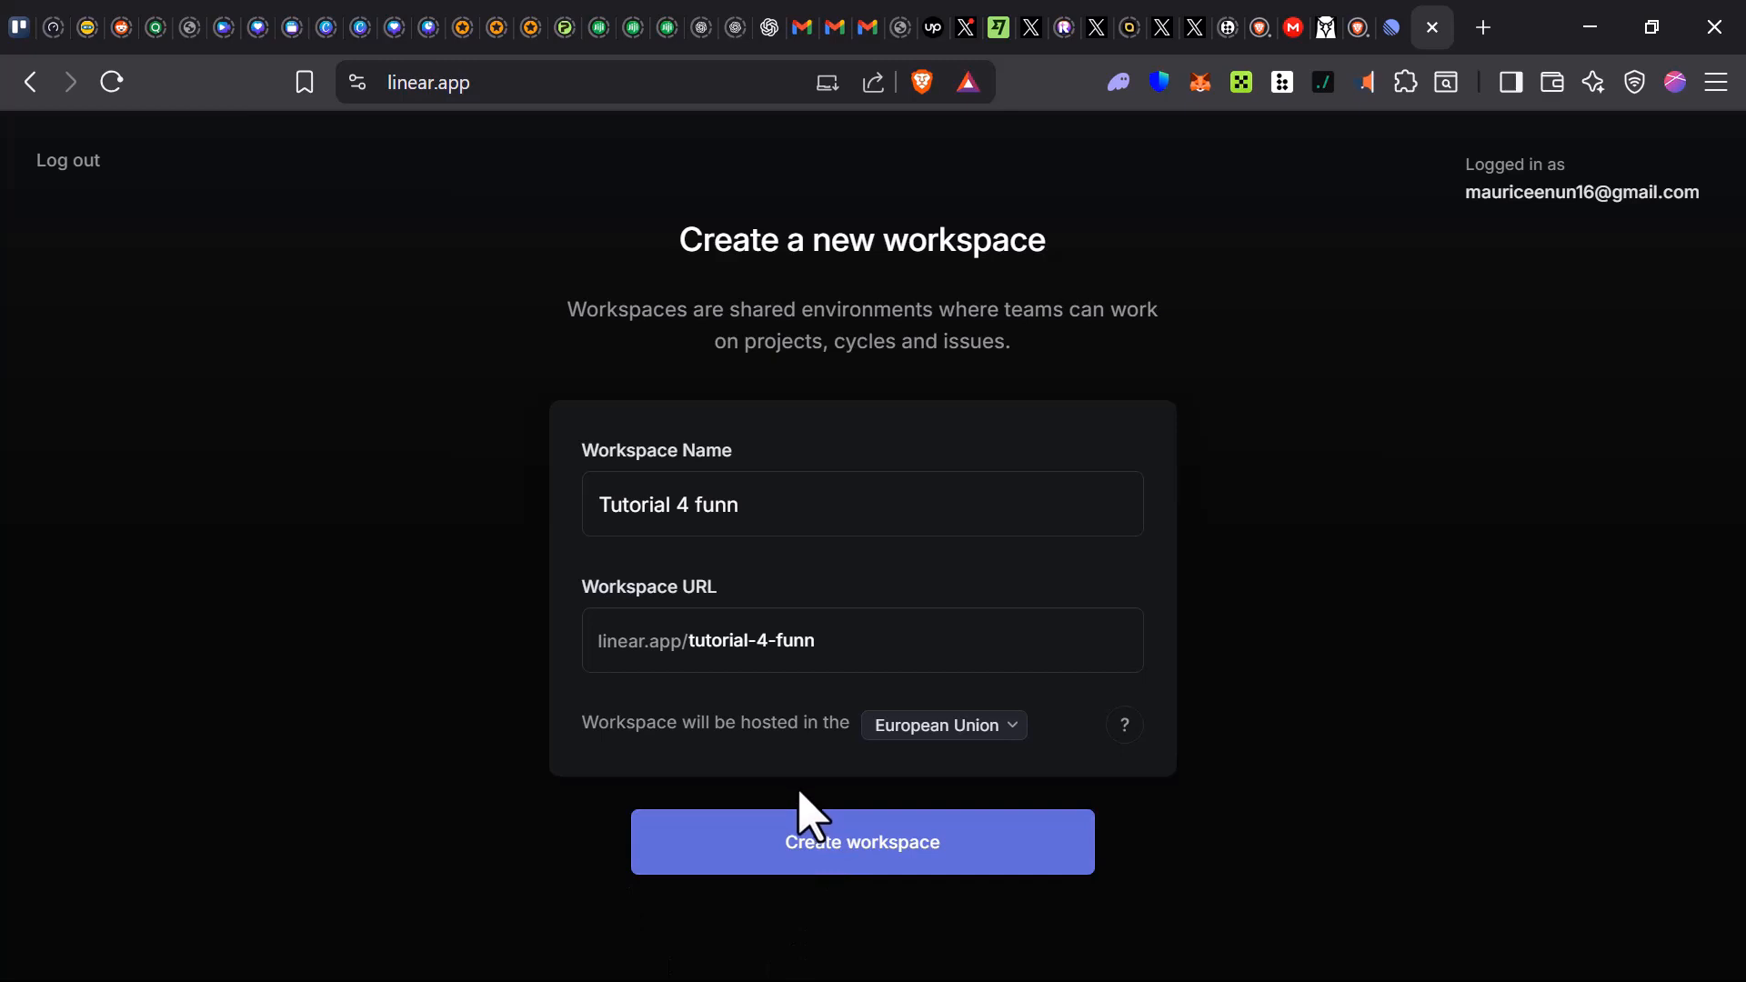
left_click(833, 855)
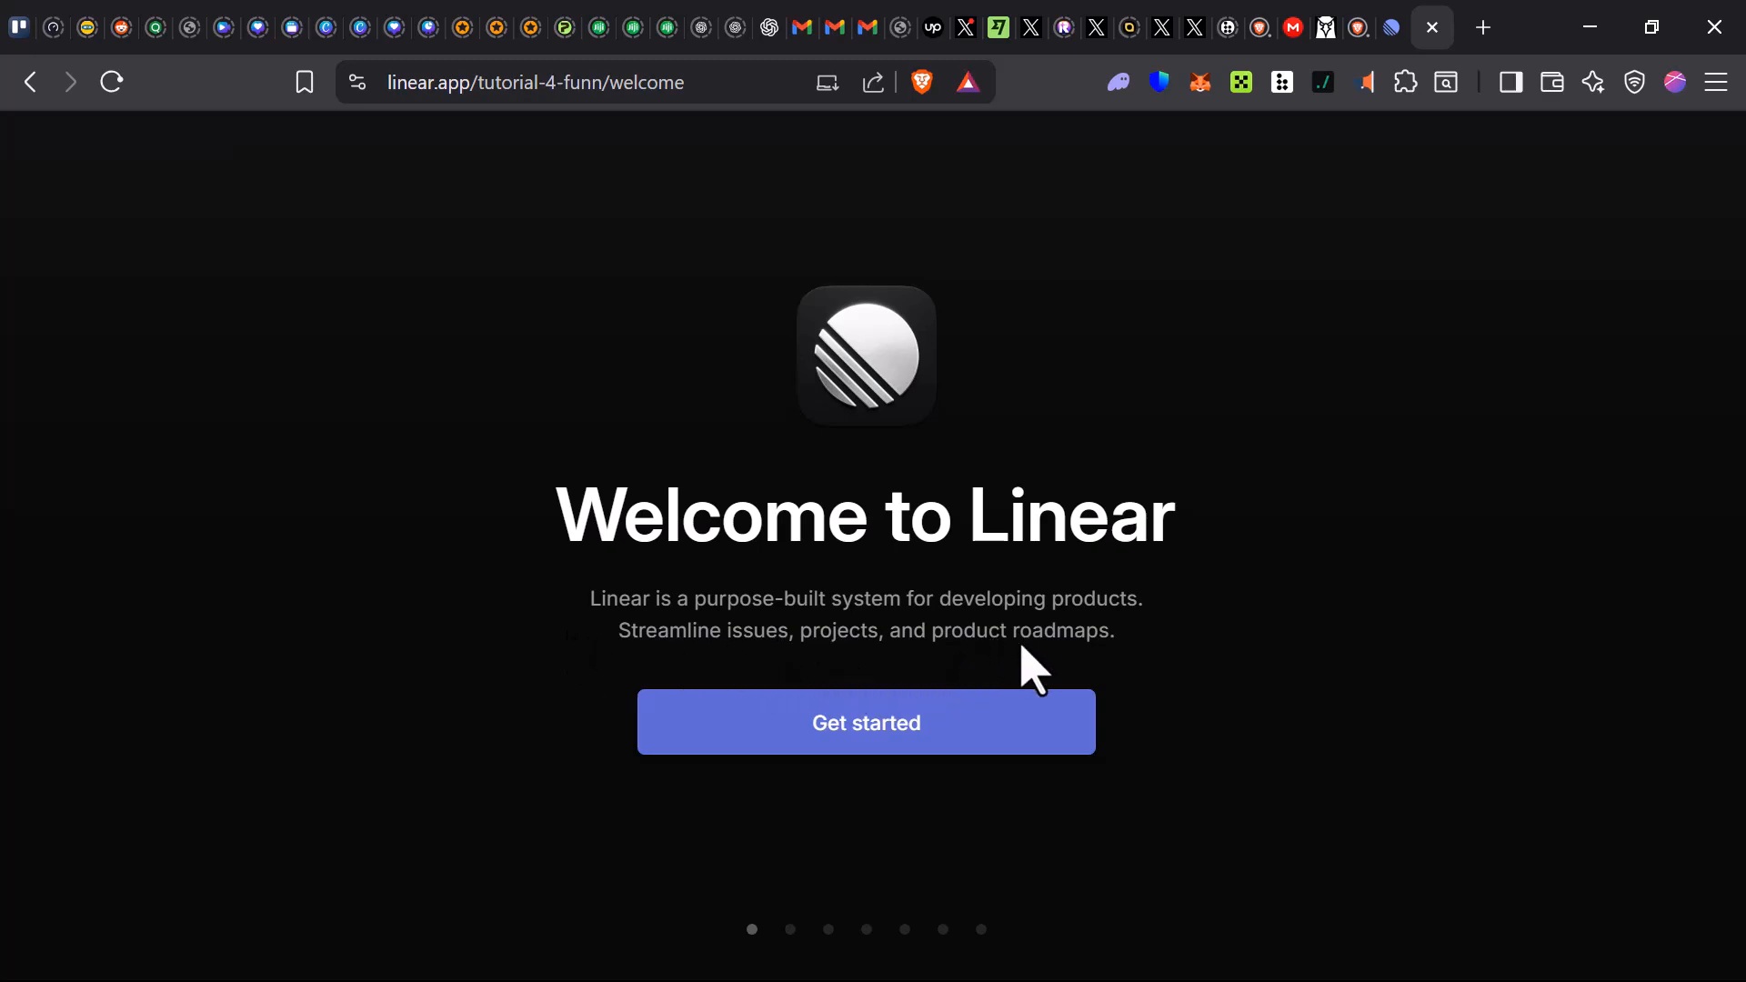
- Begin the workspace onboarding with the Dark style and continue past the command menu introduction
left_click(919, 733)
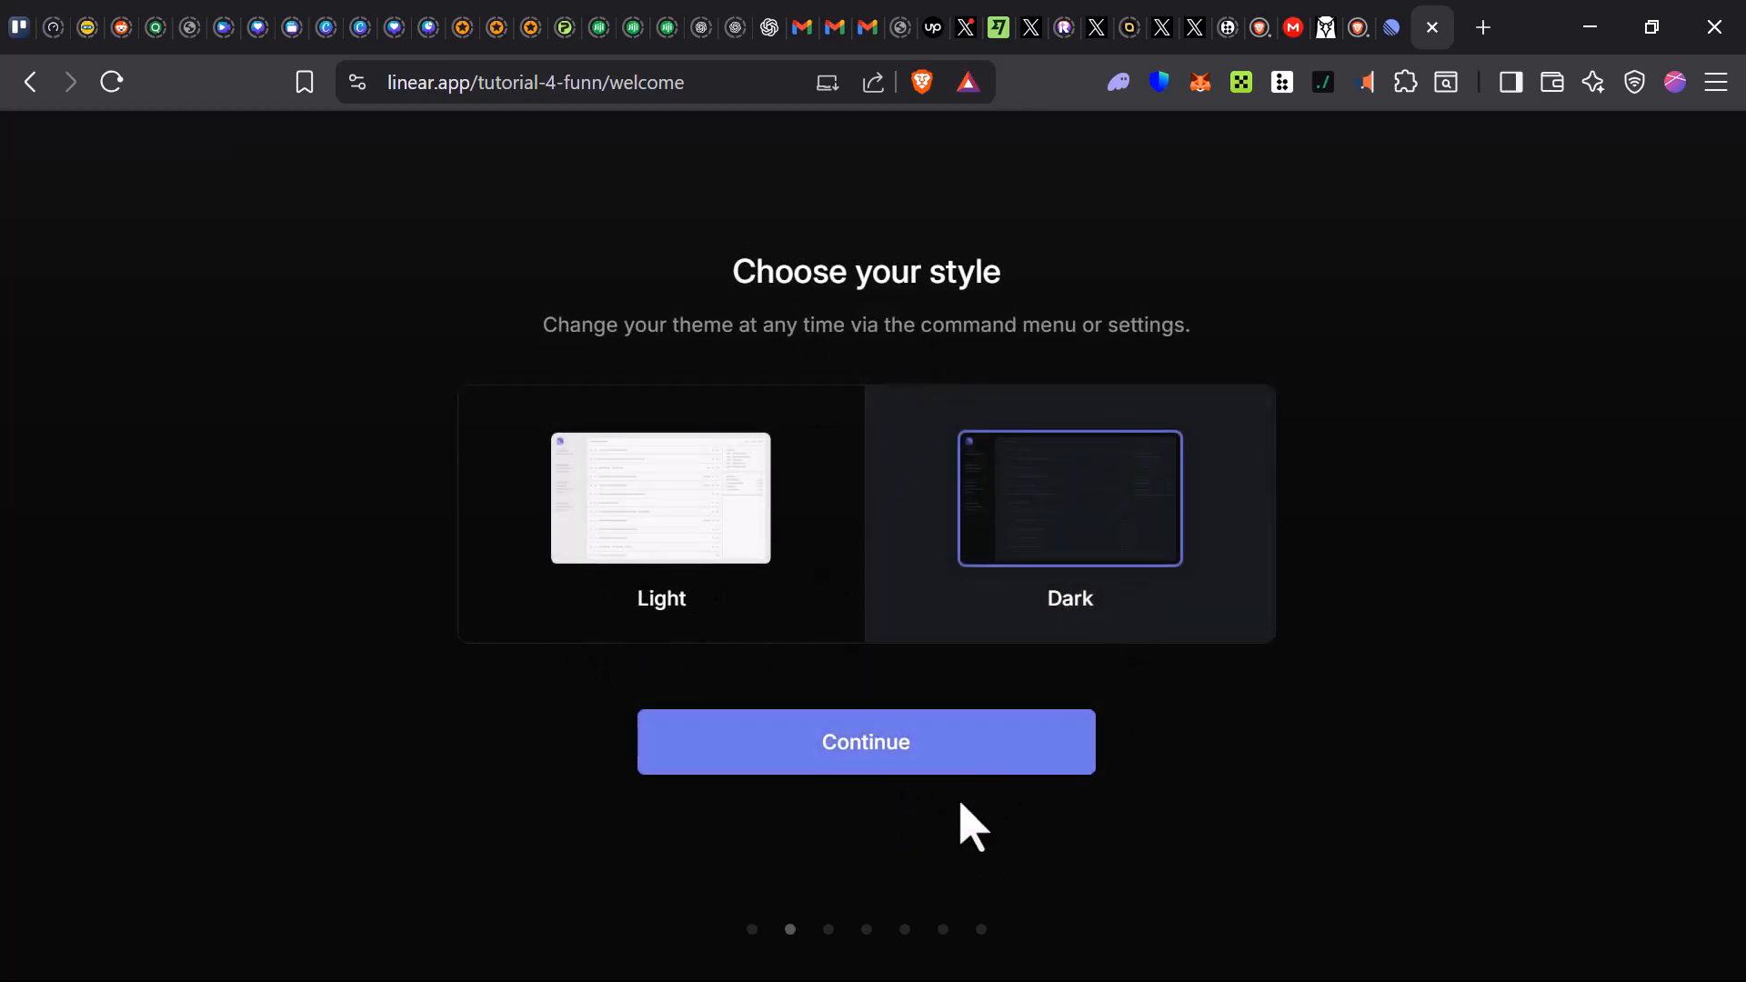
left_click(922, 763)
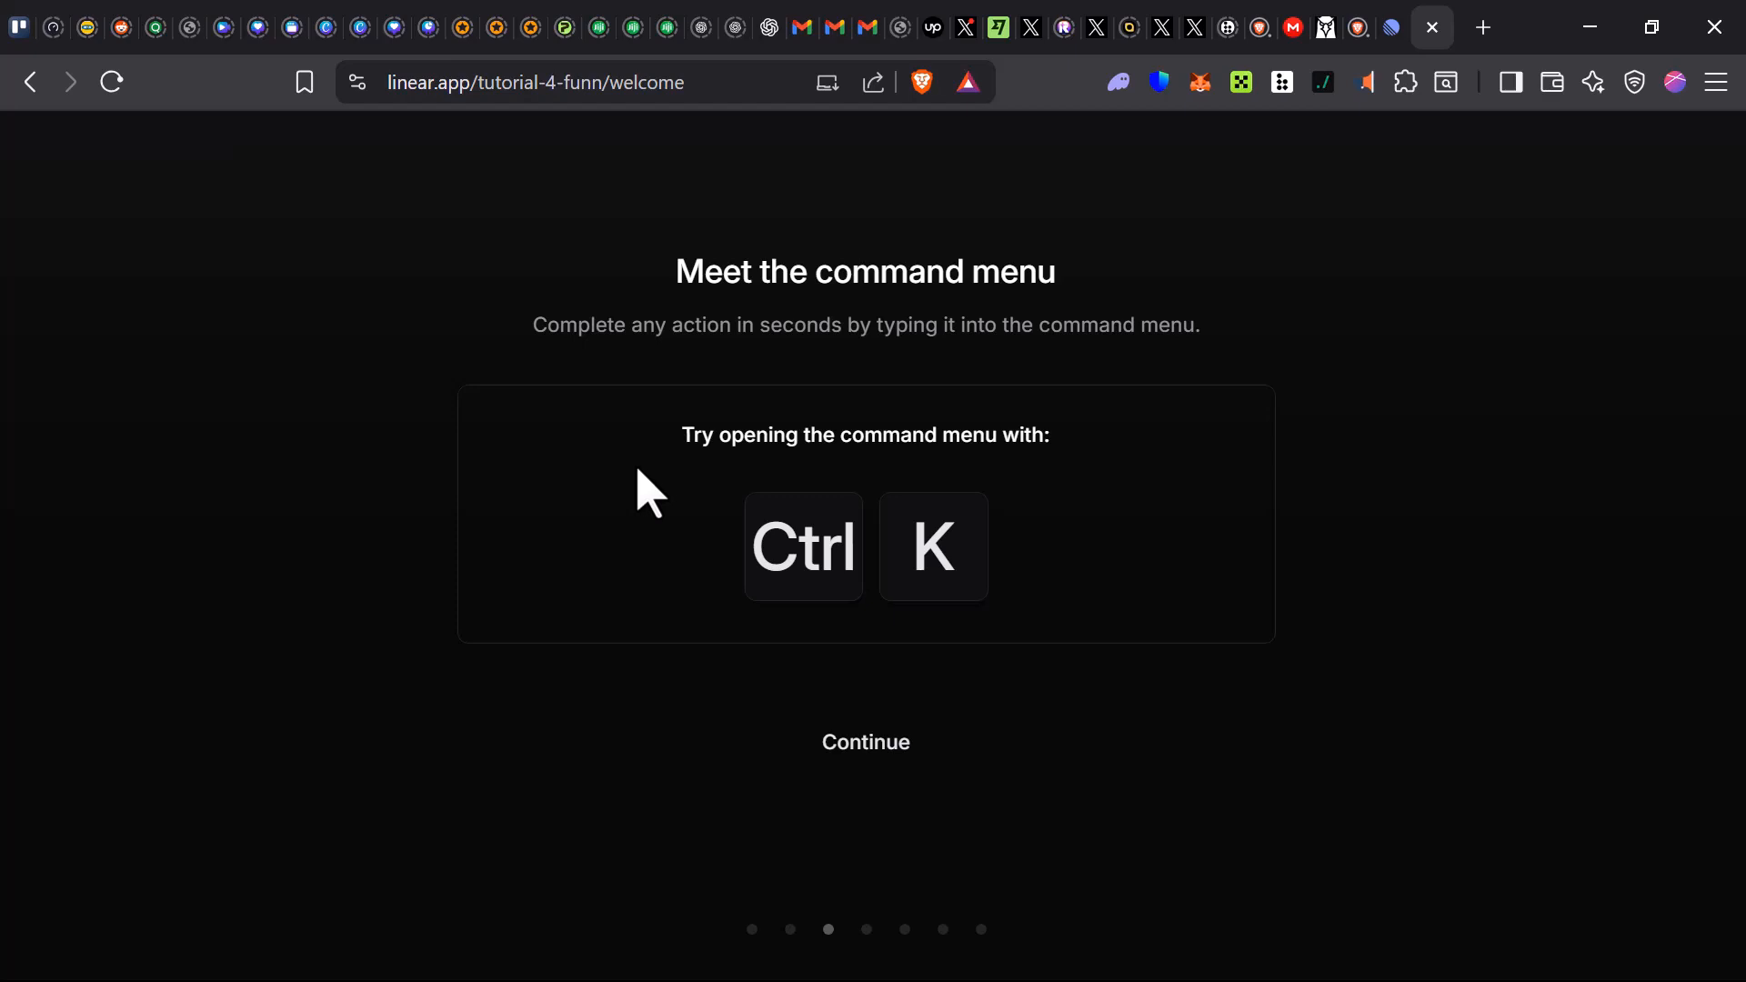
left_click(854, 762)
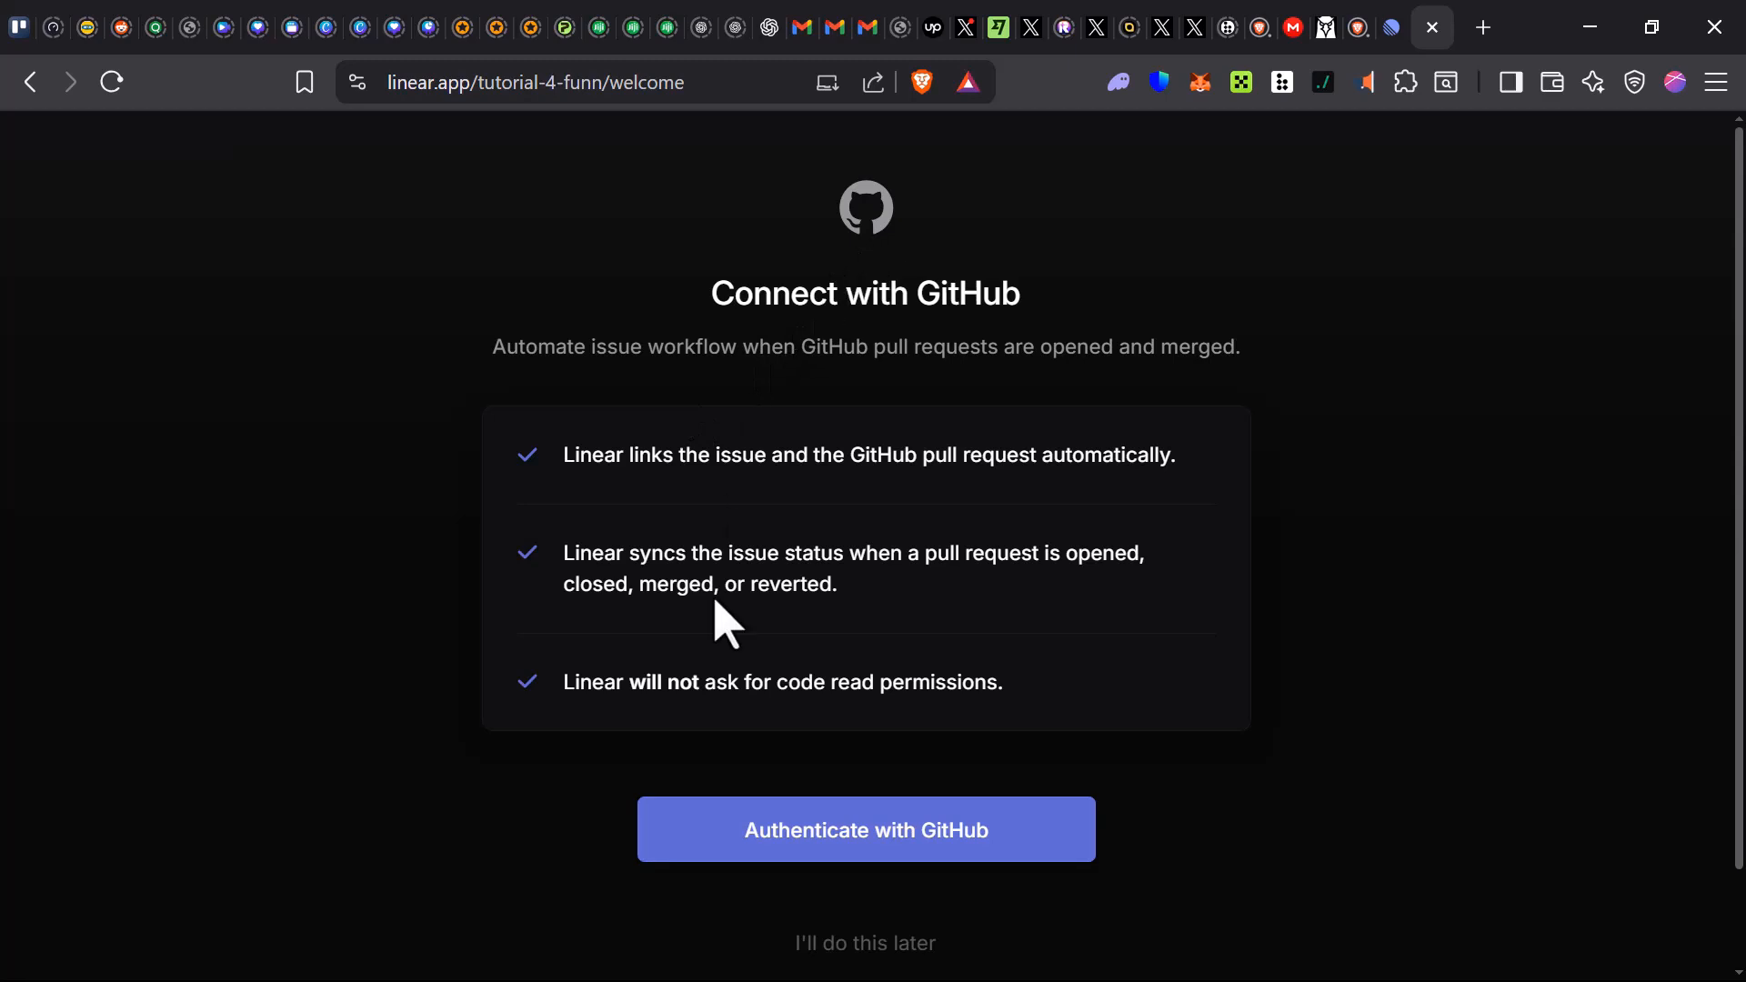
- Postpone both the GitHub connection and the co-worker invitations in the onboarding
scroll(819, 591, "down", 2)
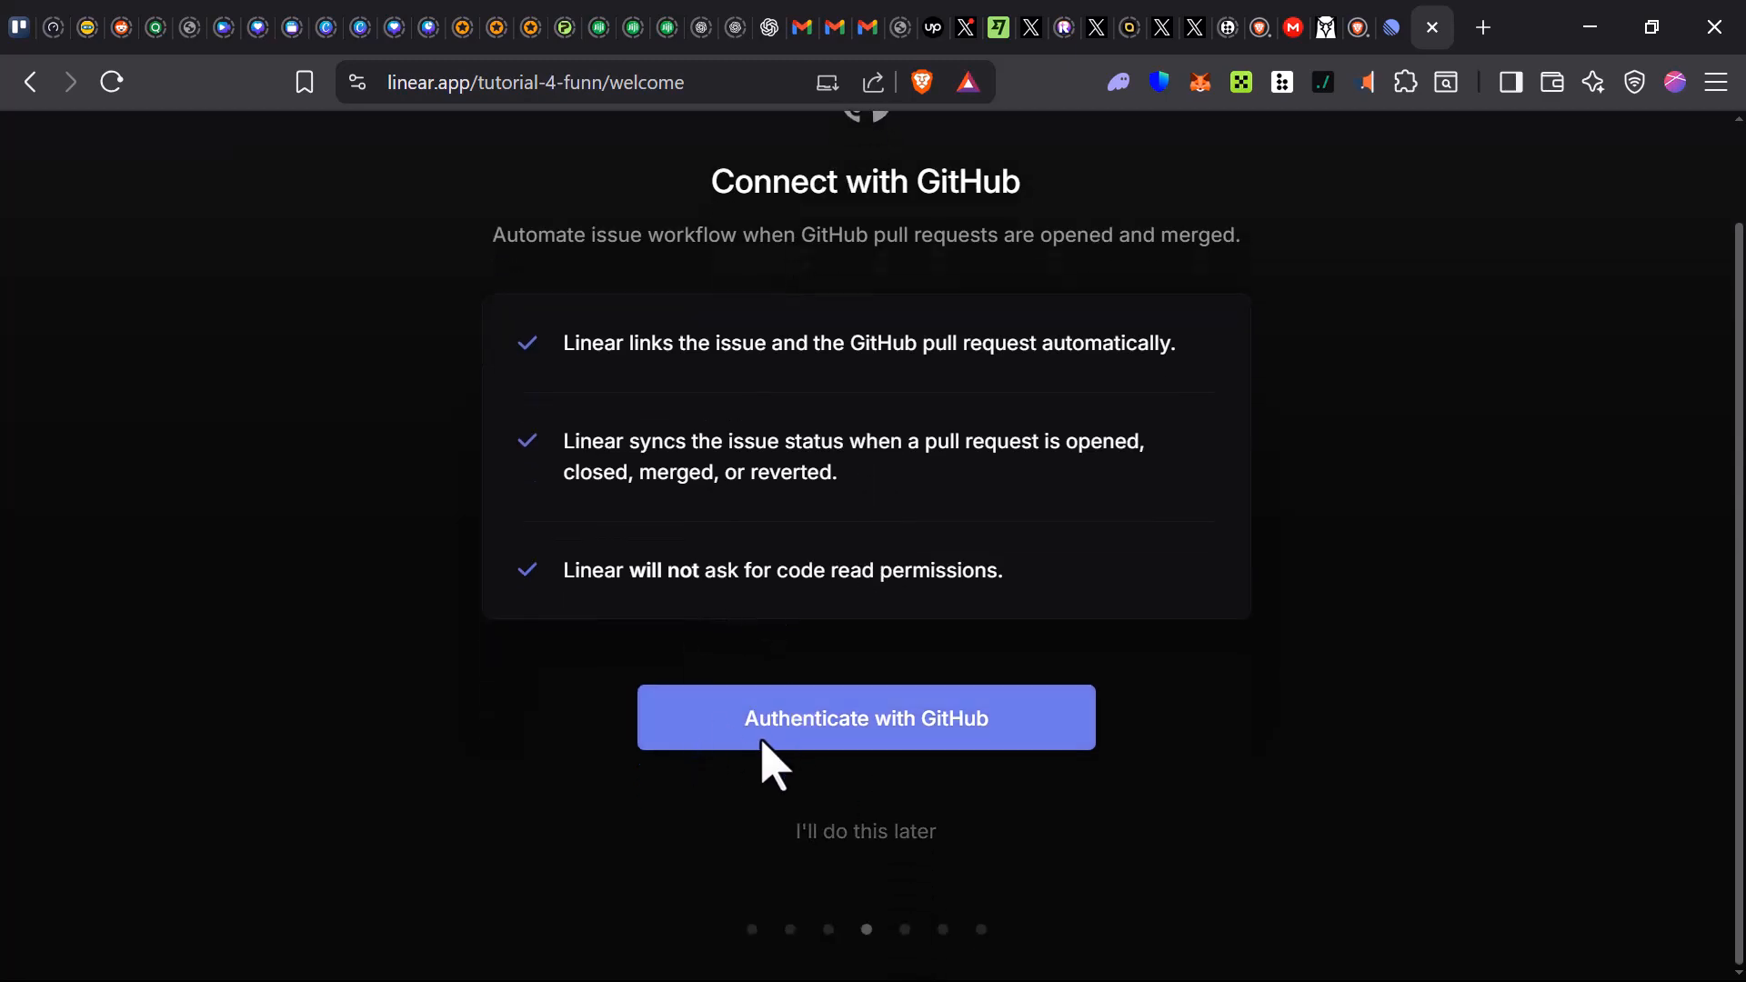
left_click(864, 833)
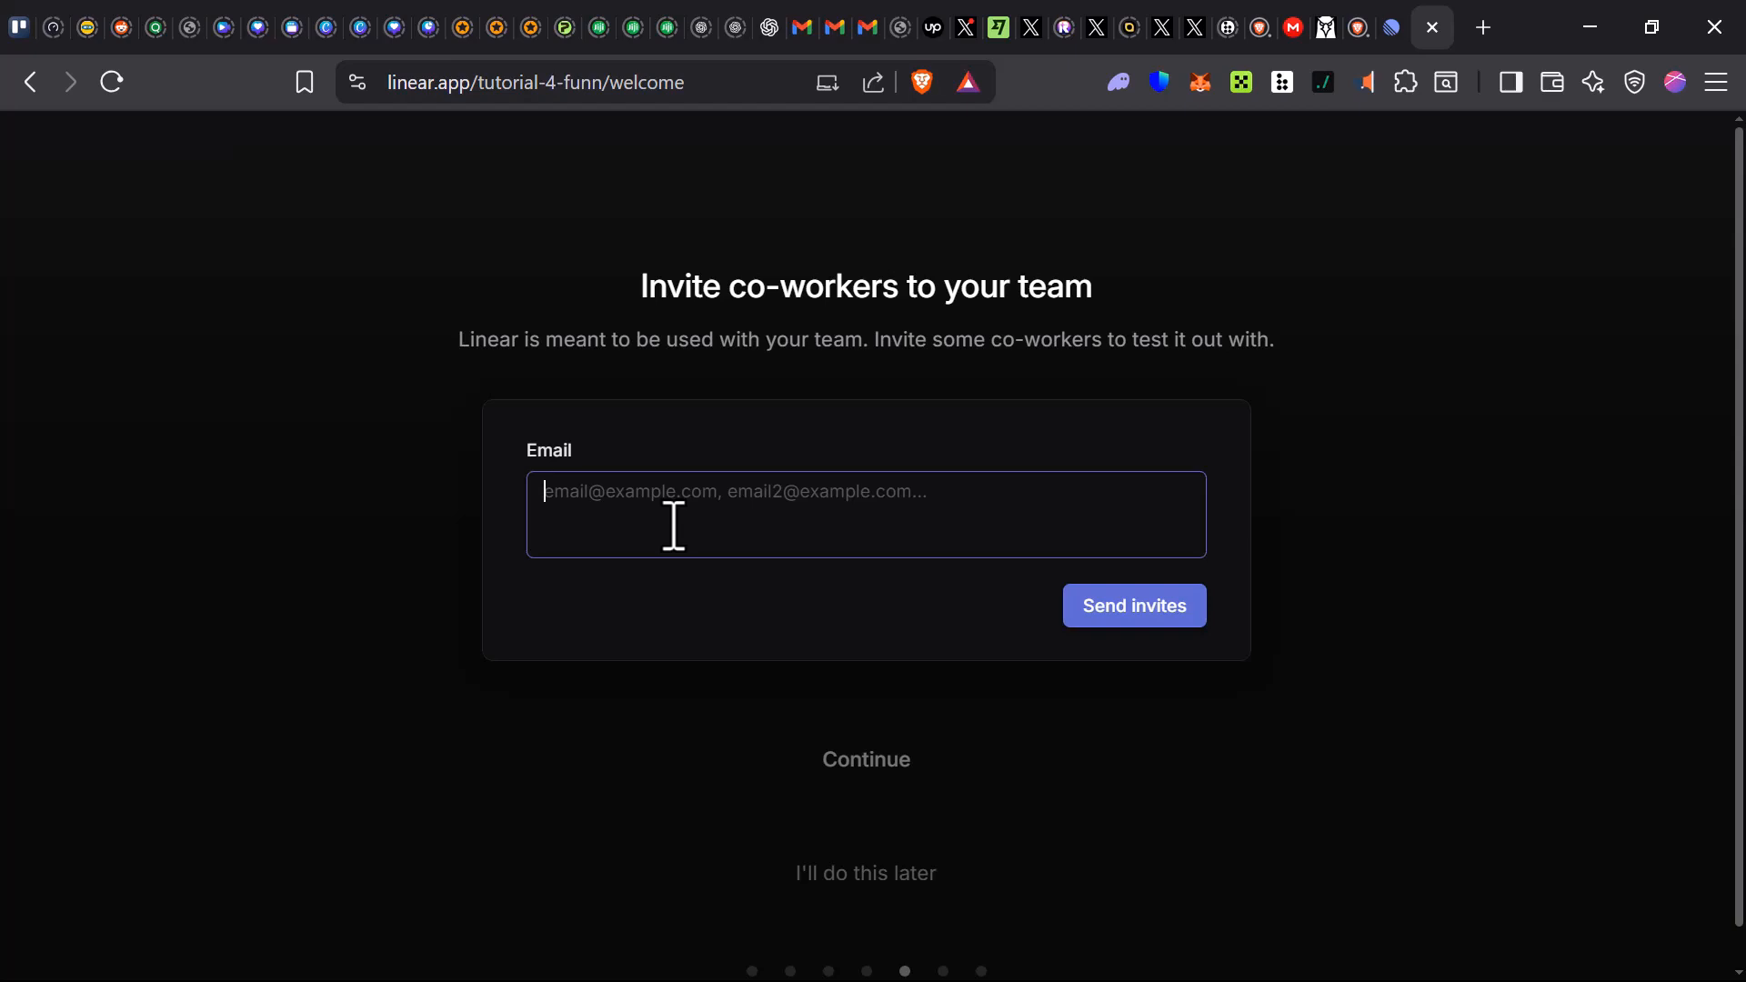
left_click(890, 884)
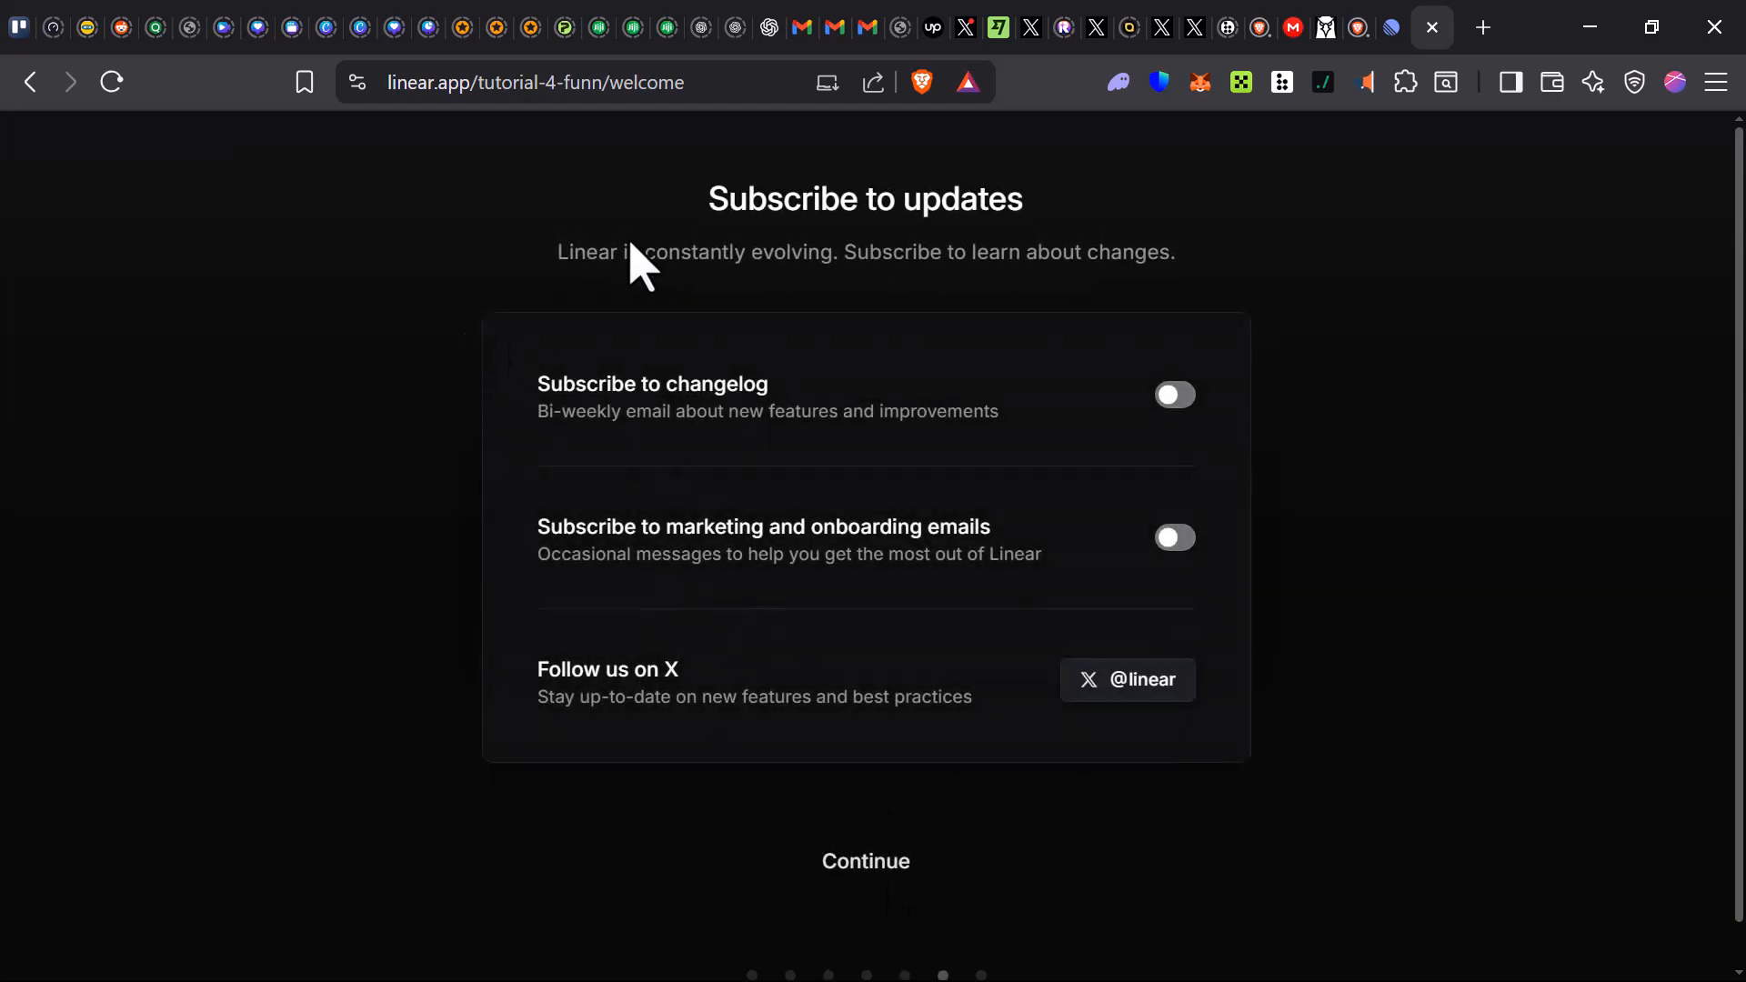
- Finish the onboarding without subscribing to any updates, and dismiss the Active issues introduction in the opened workspace
scroll(846, 637, "down", 1)
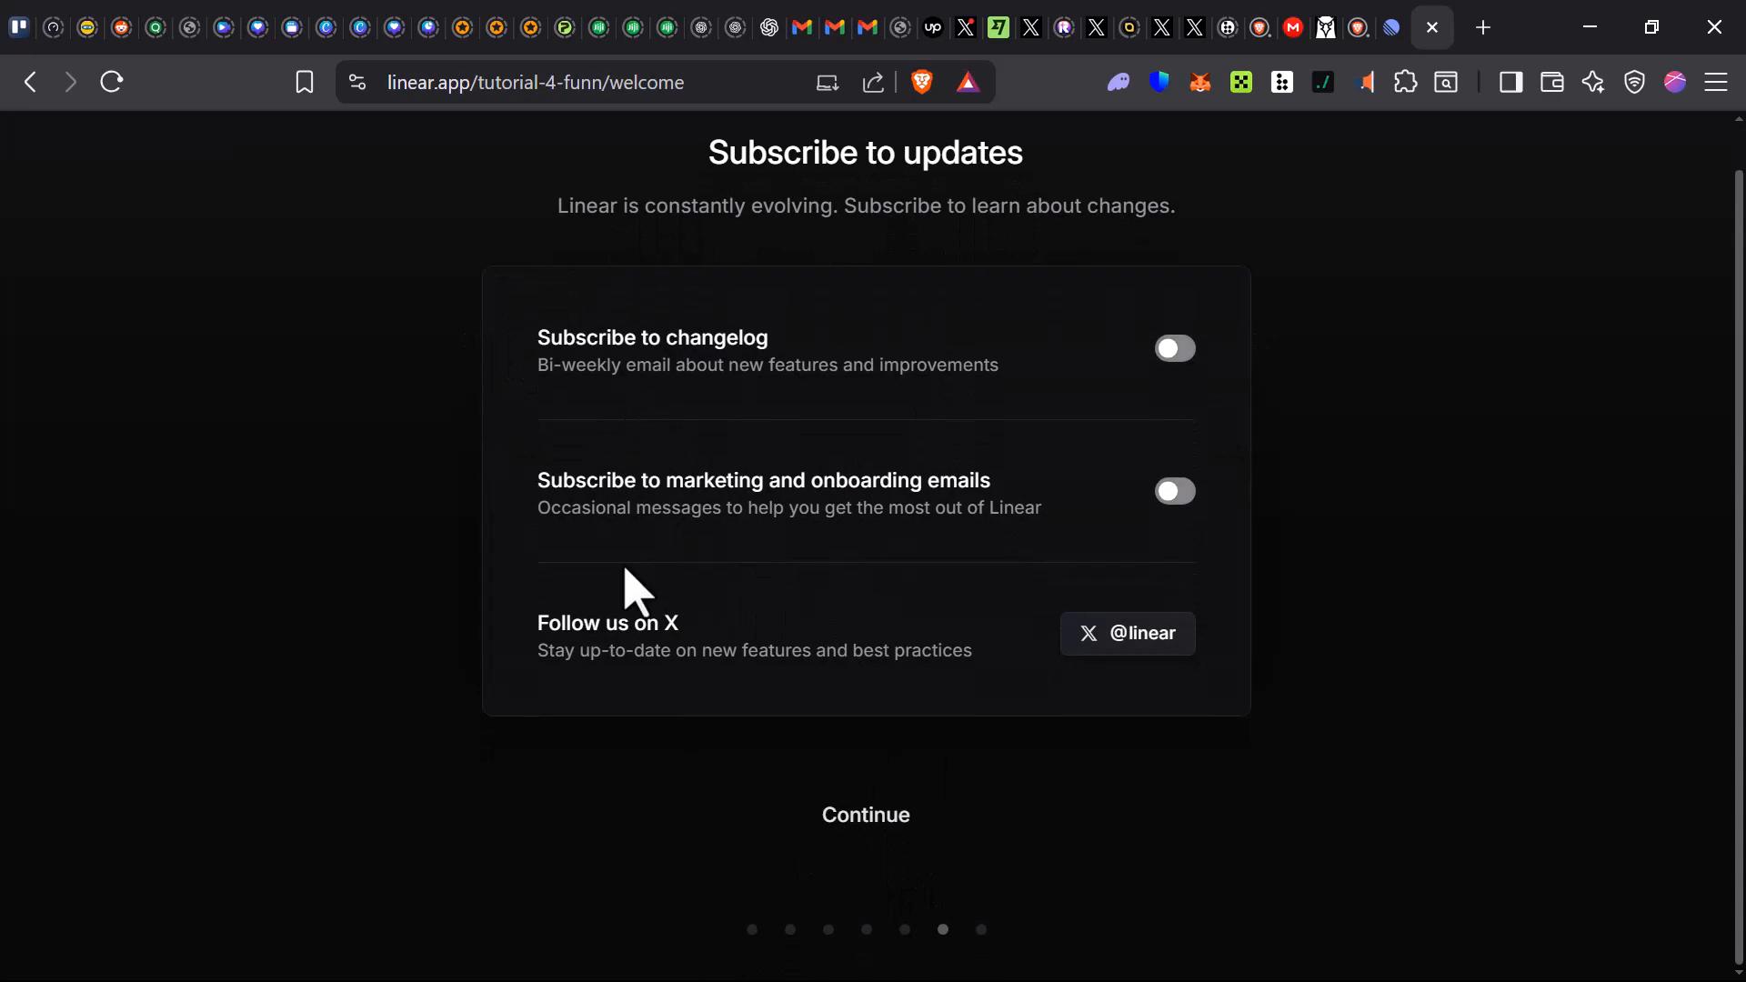
left_click(887, 817)
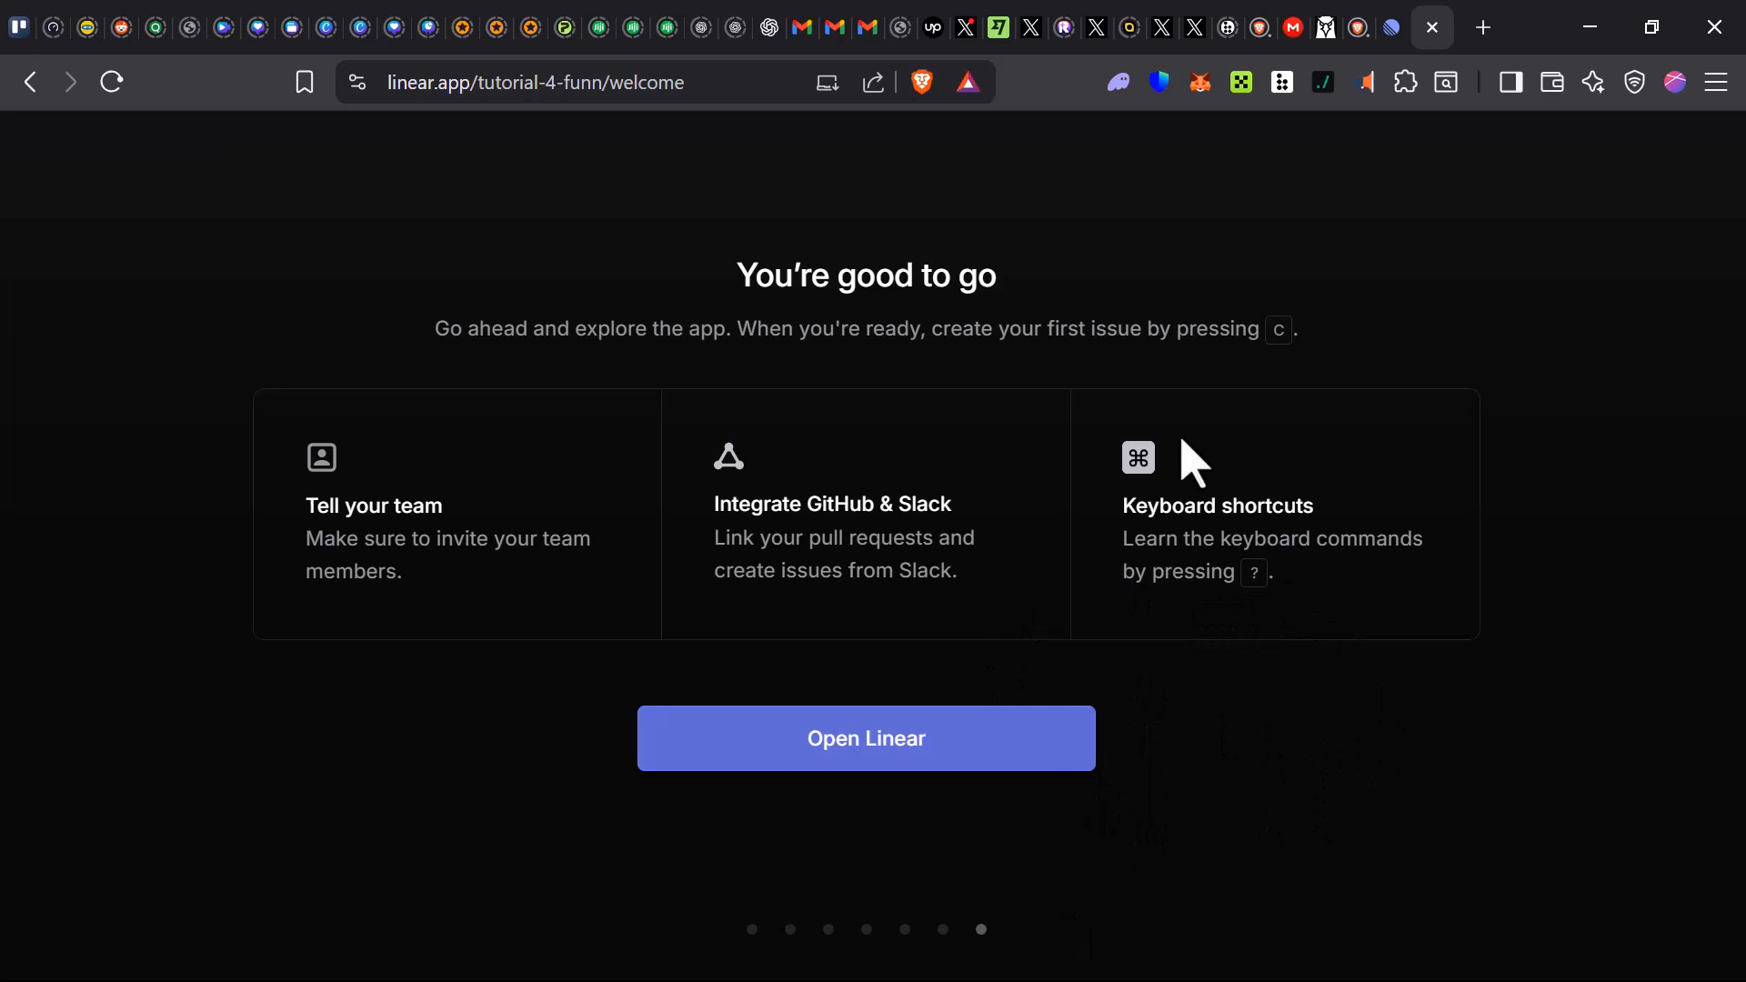
left_click(855, 744)
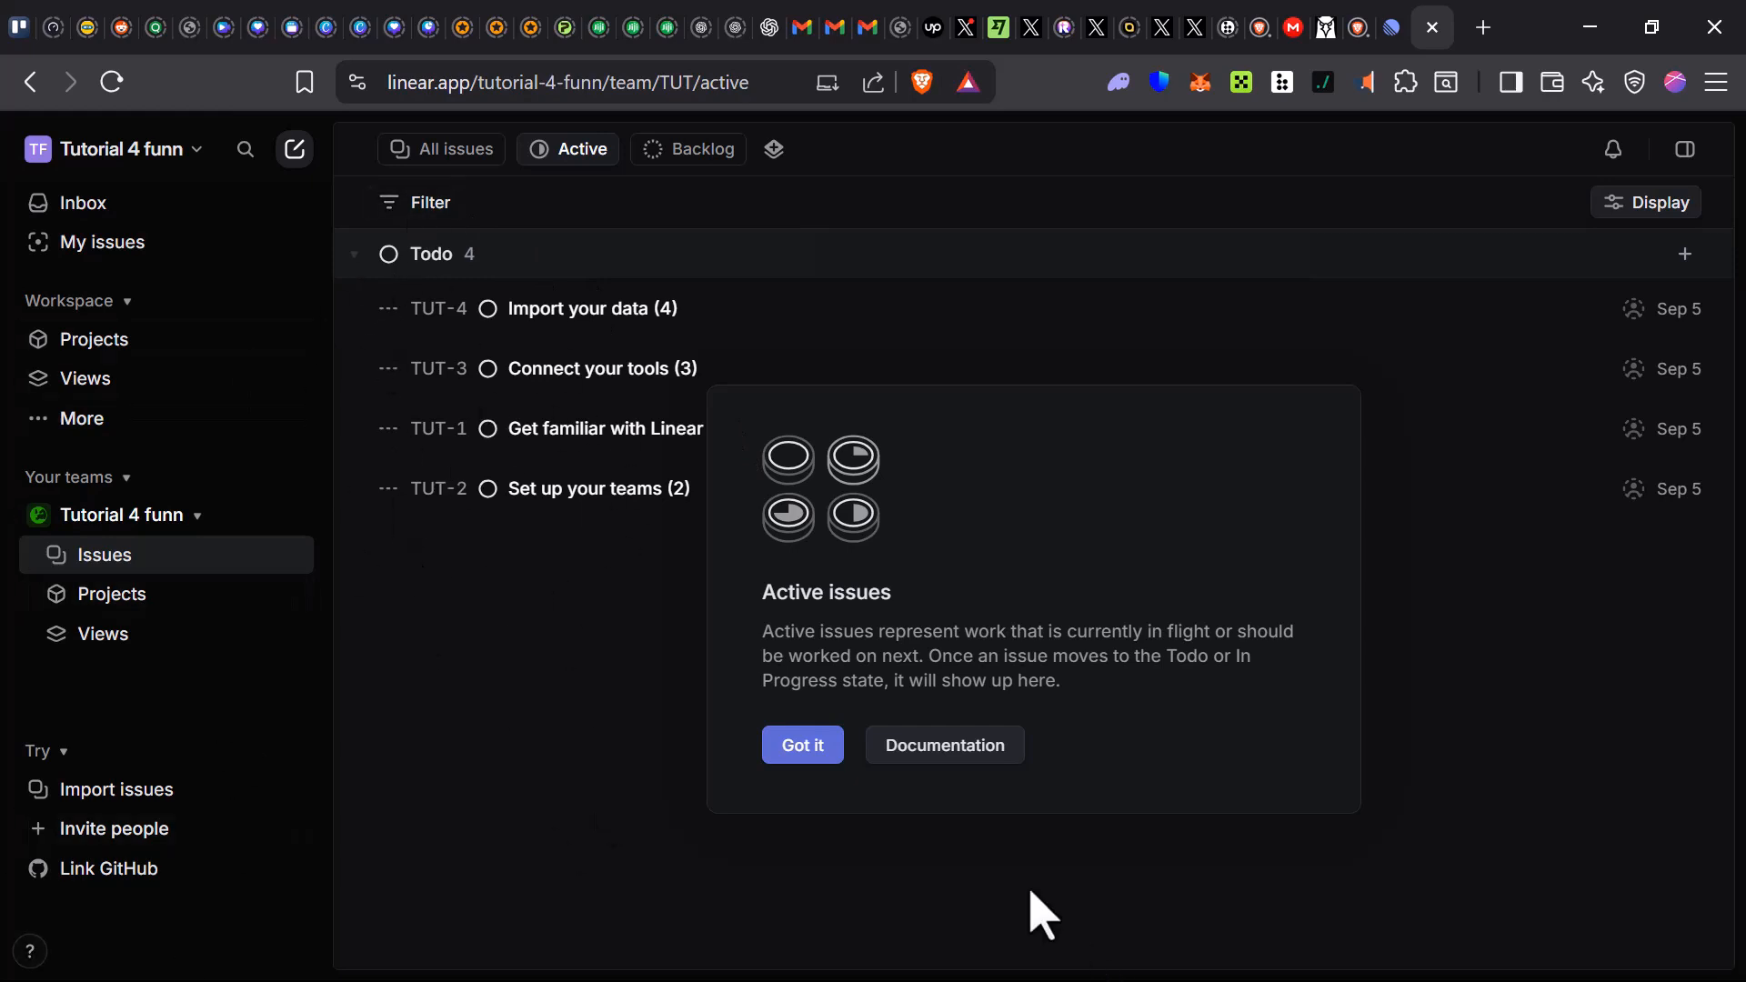
left_click(804, 753)
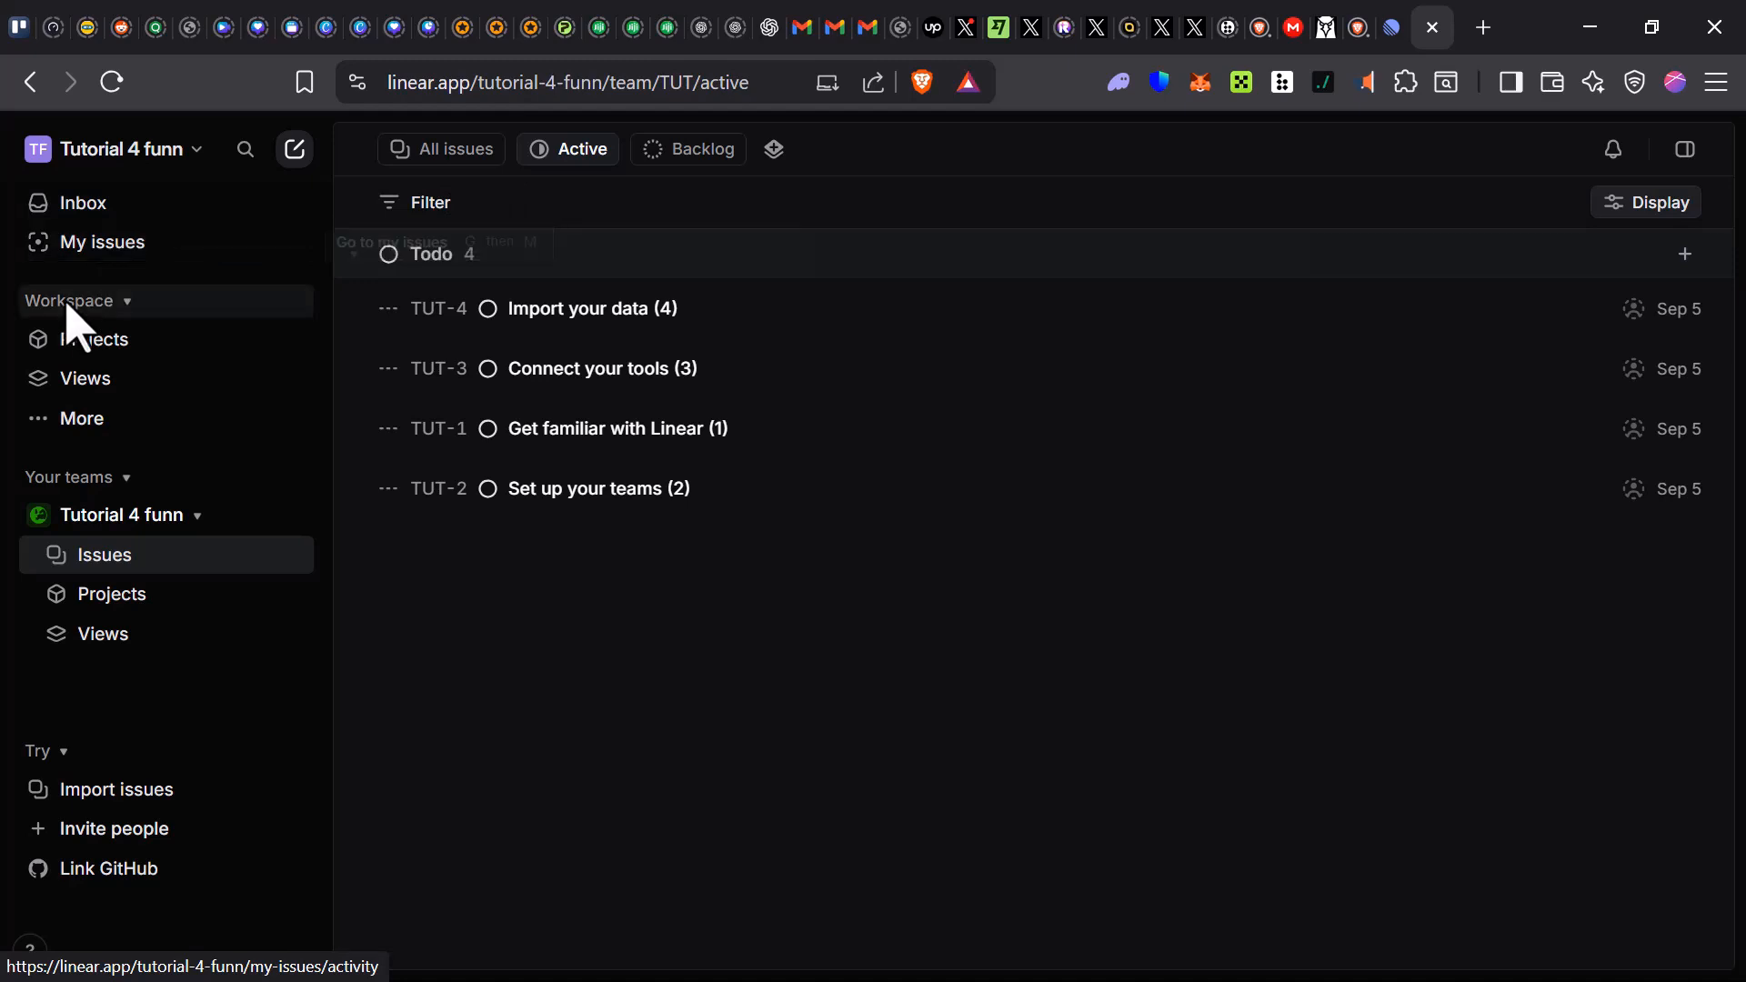
- Examine the sidebar's Workspace section with its additional entries and the options available for the Tutorial 4 funn team
left_click(125, 303)
left_click(125, 304)
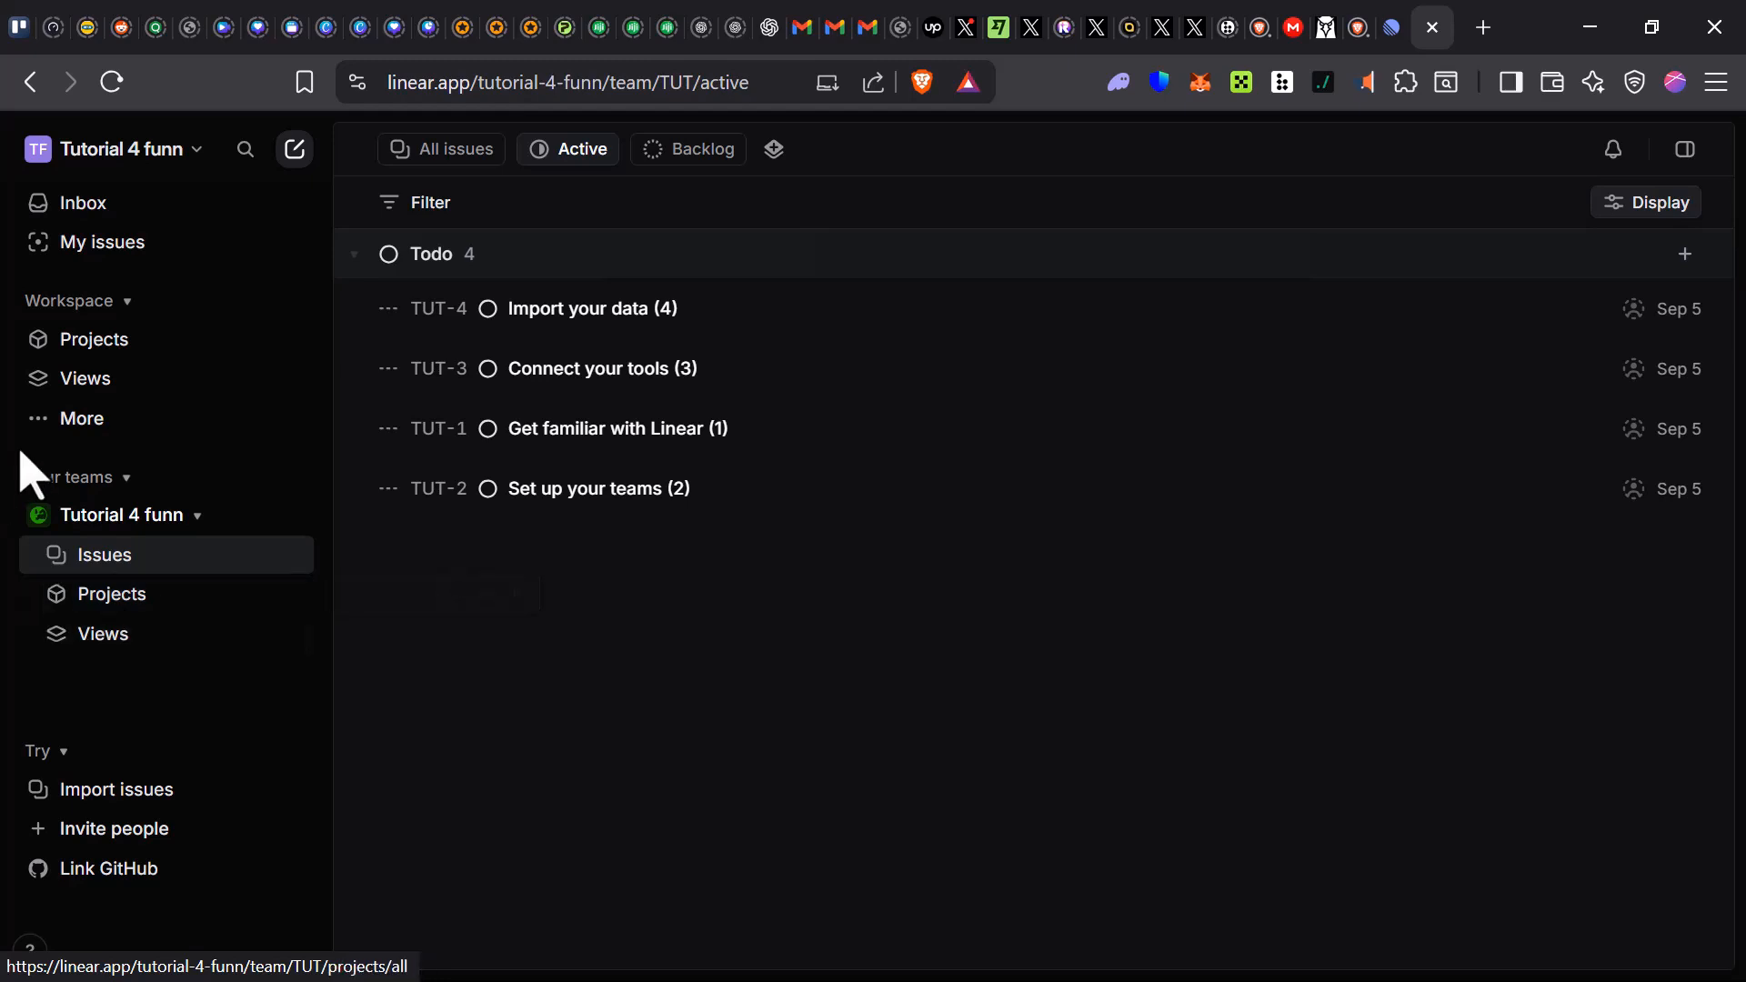
left_click(51, 418)
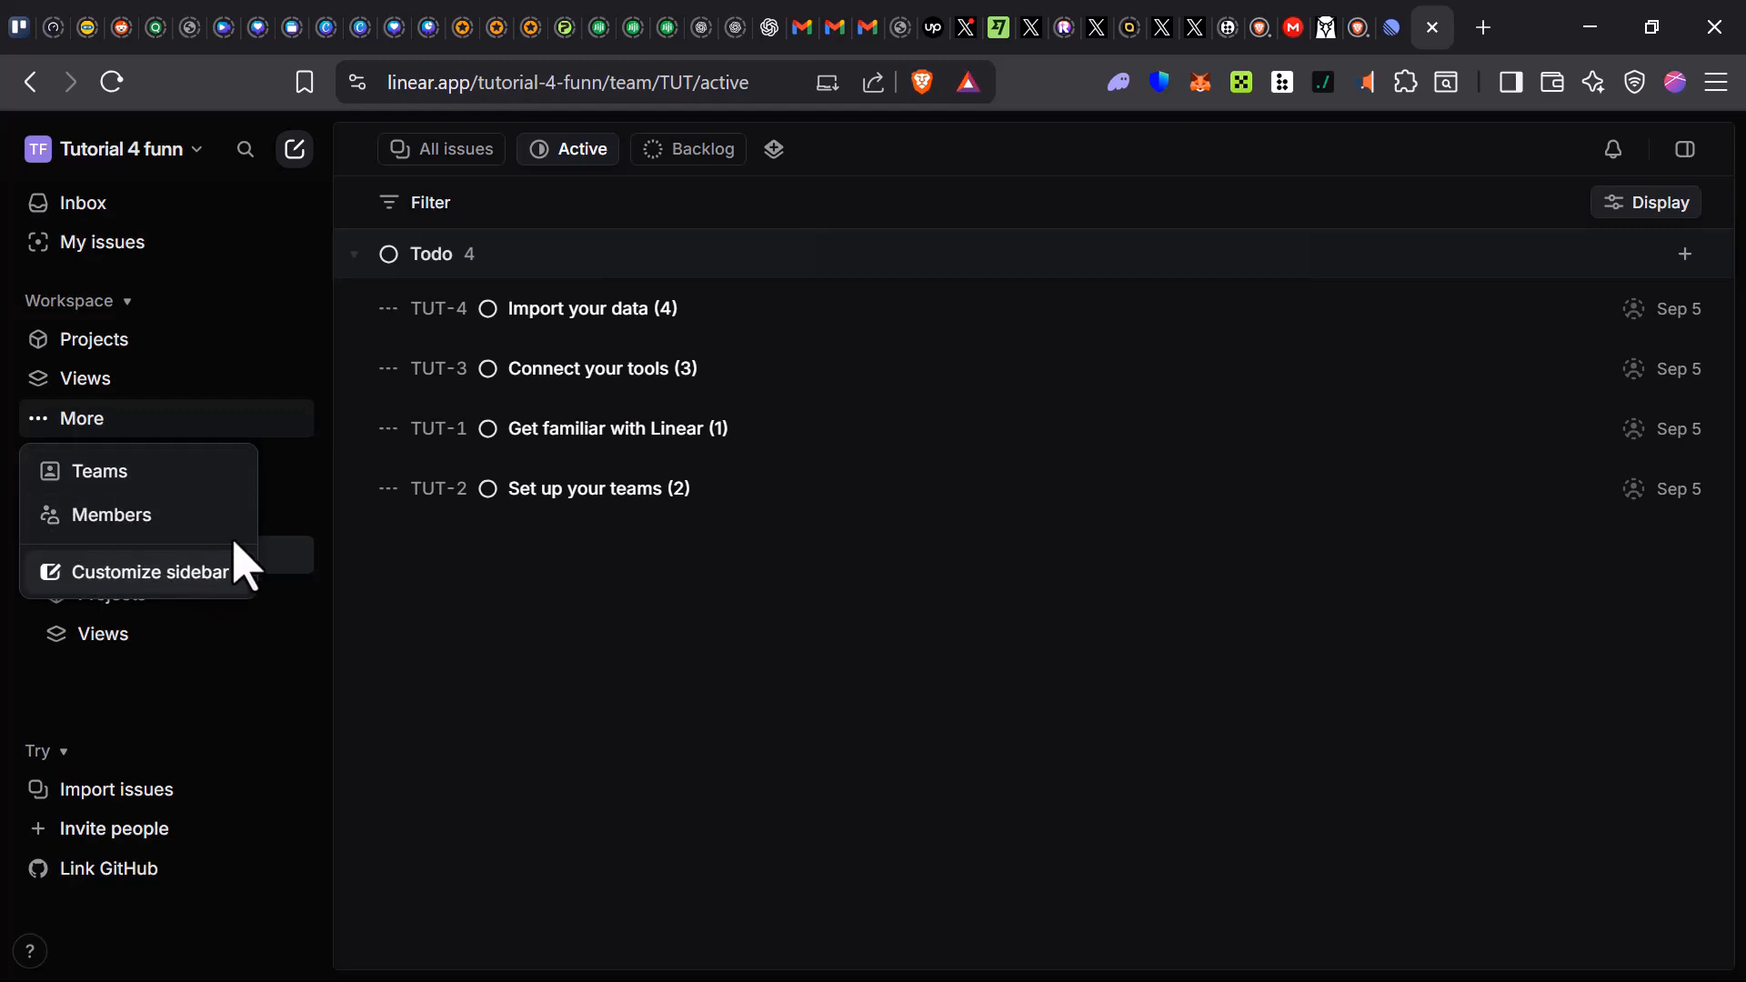
left_click(276, 425)
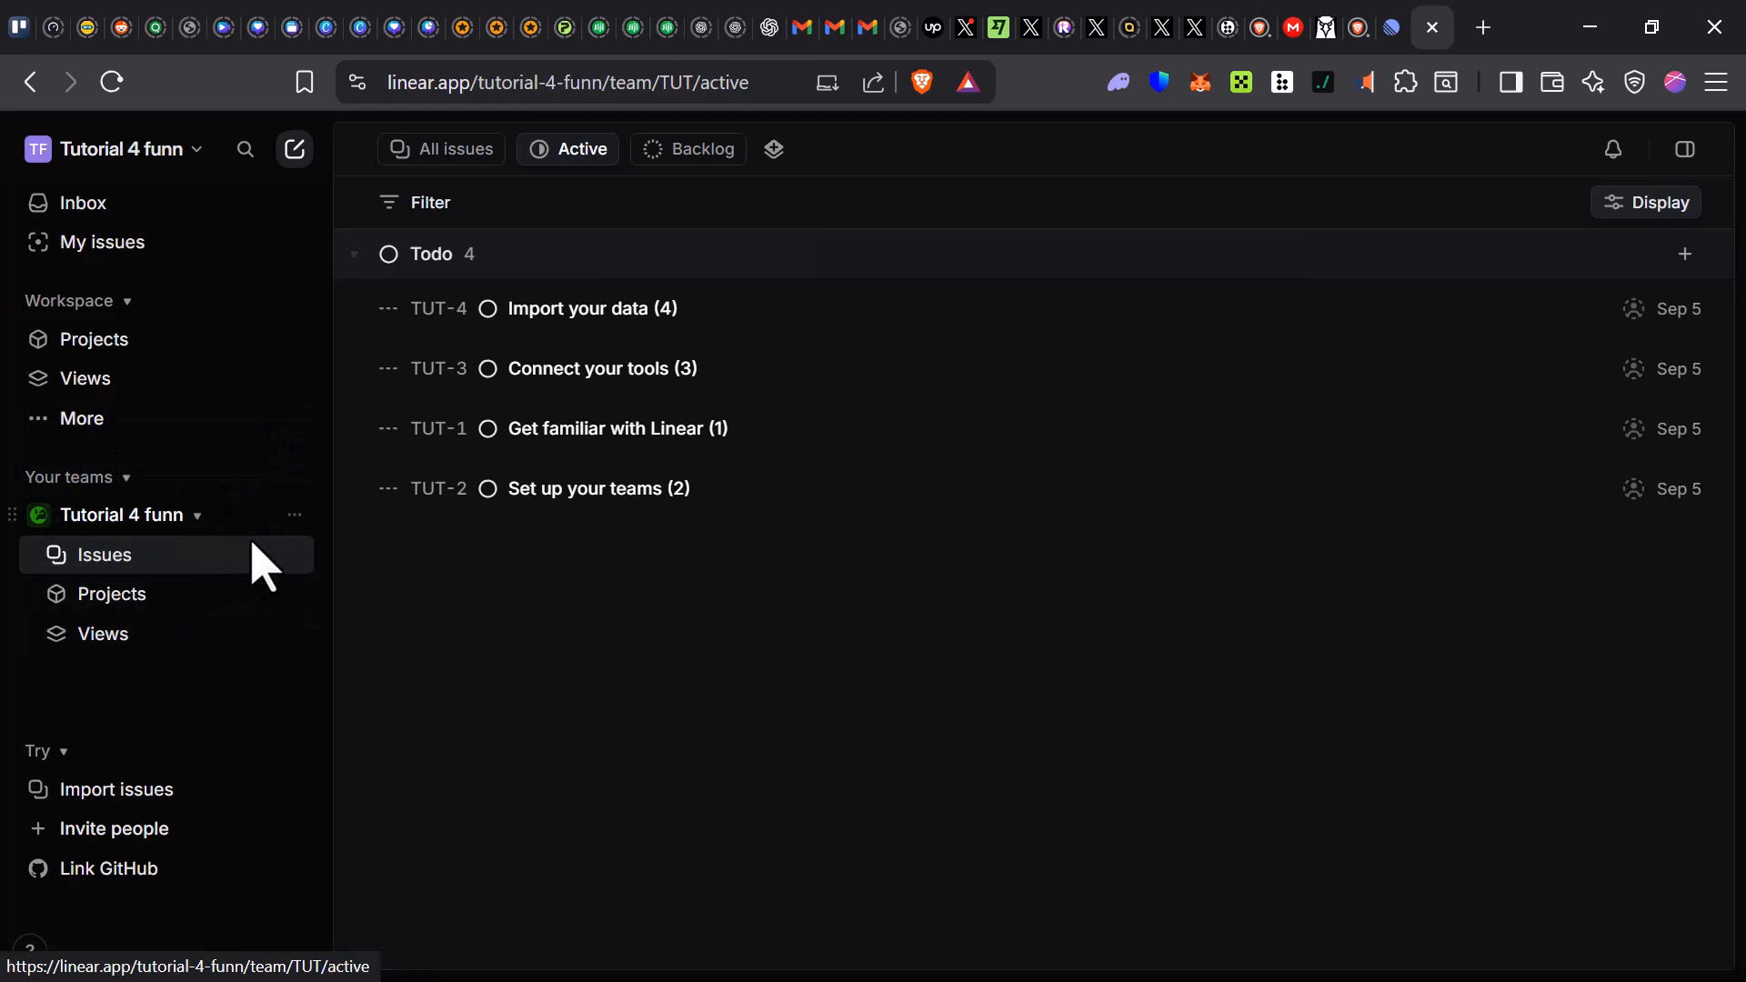
left_click(297, 518)
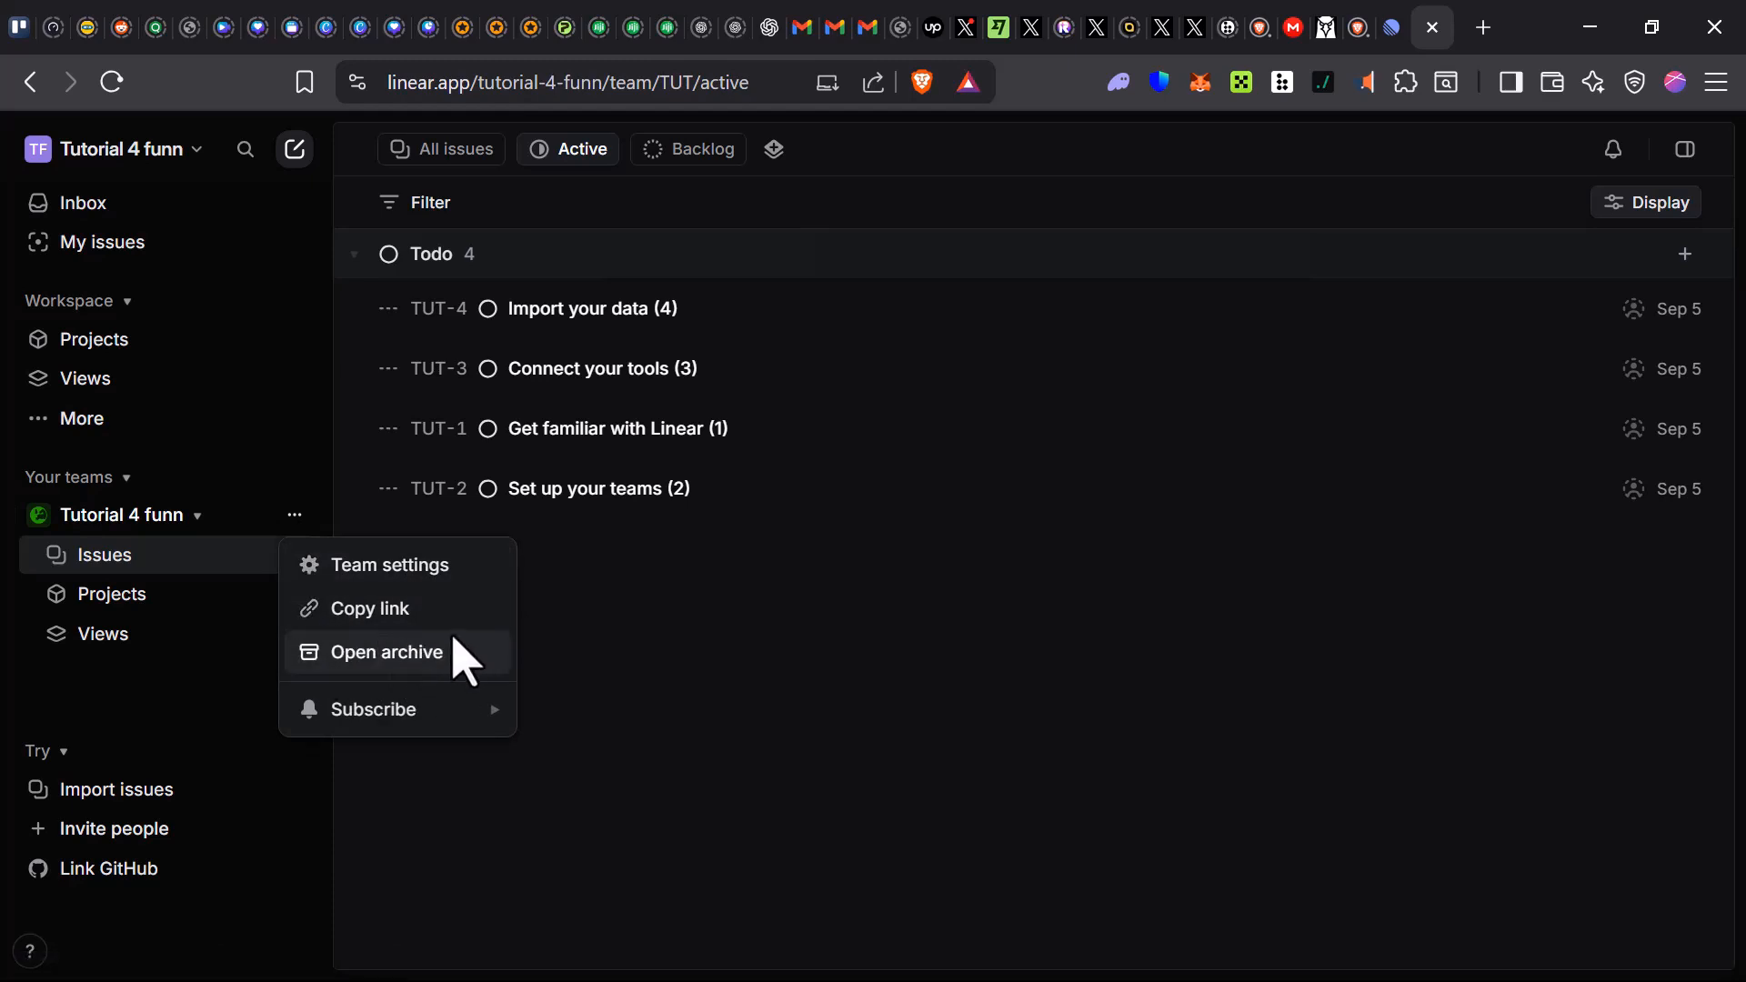
left_click(239, 518)
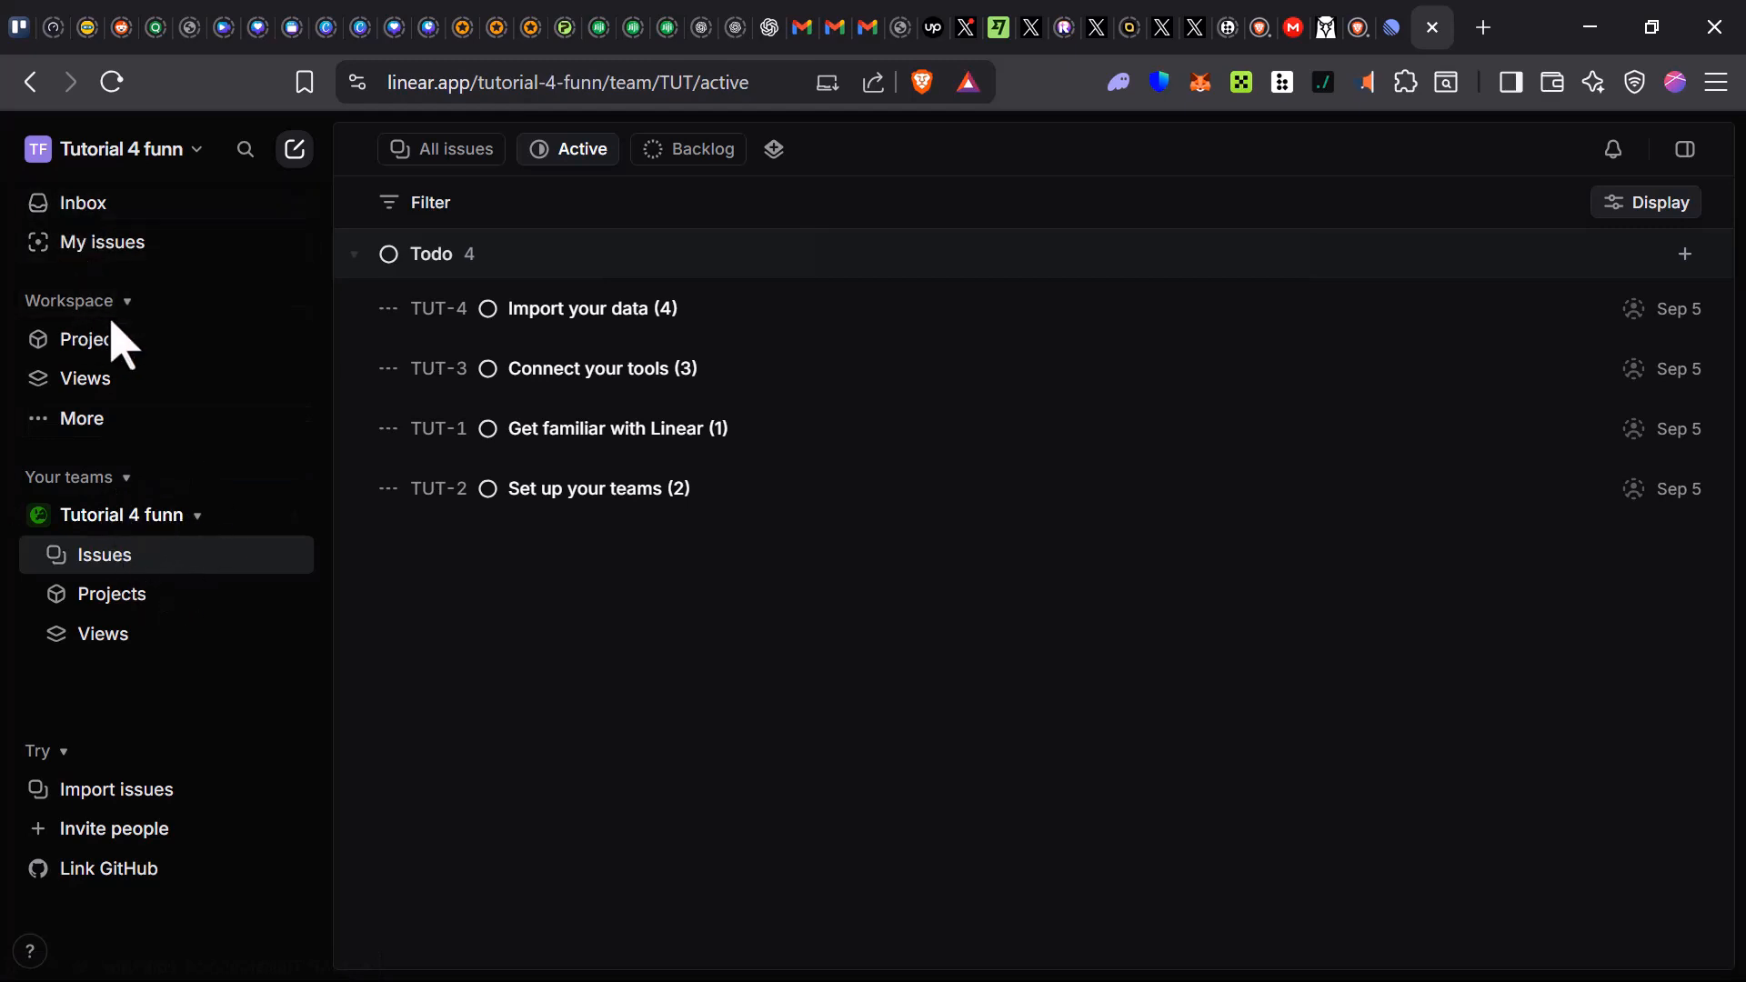
- Start a new issue for the TUT team titled "Hunger" with the description "Everyone Is Hungry!!"
left_click(293, 151)
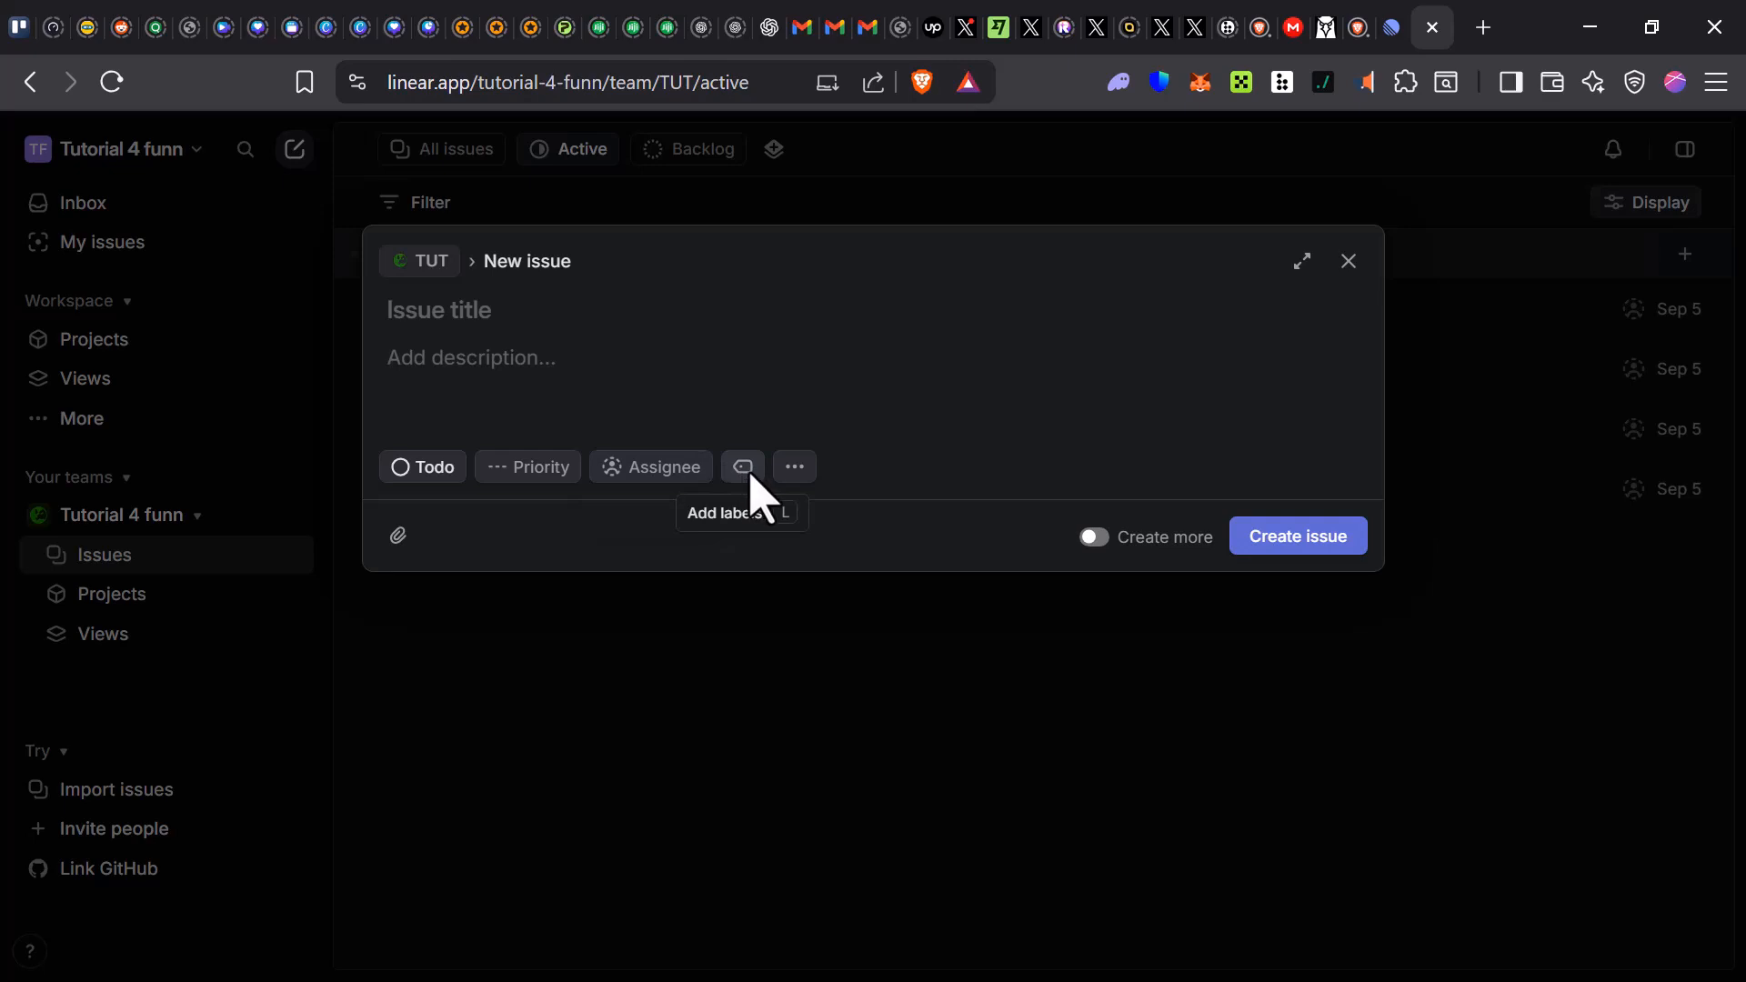
left_click(798, 499)
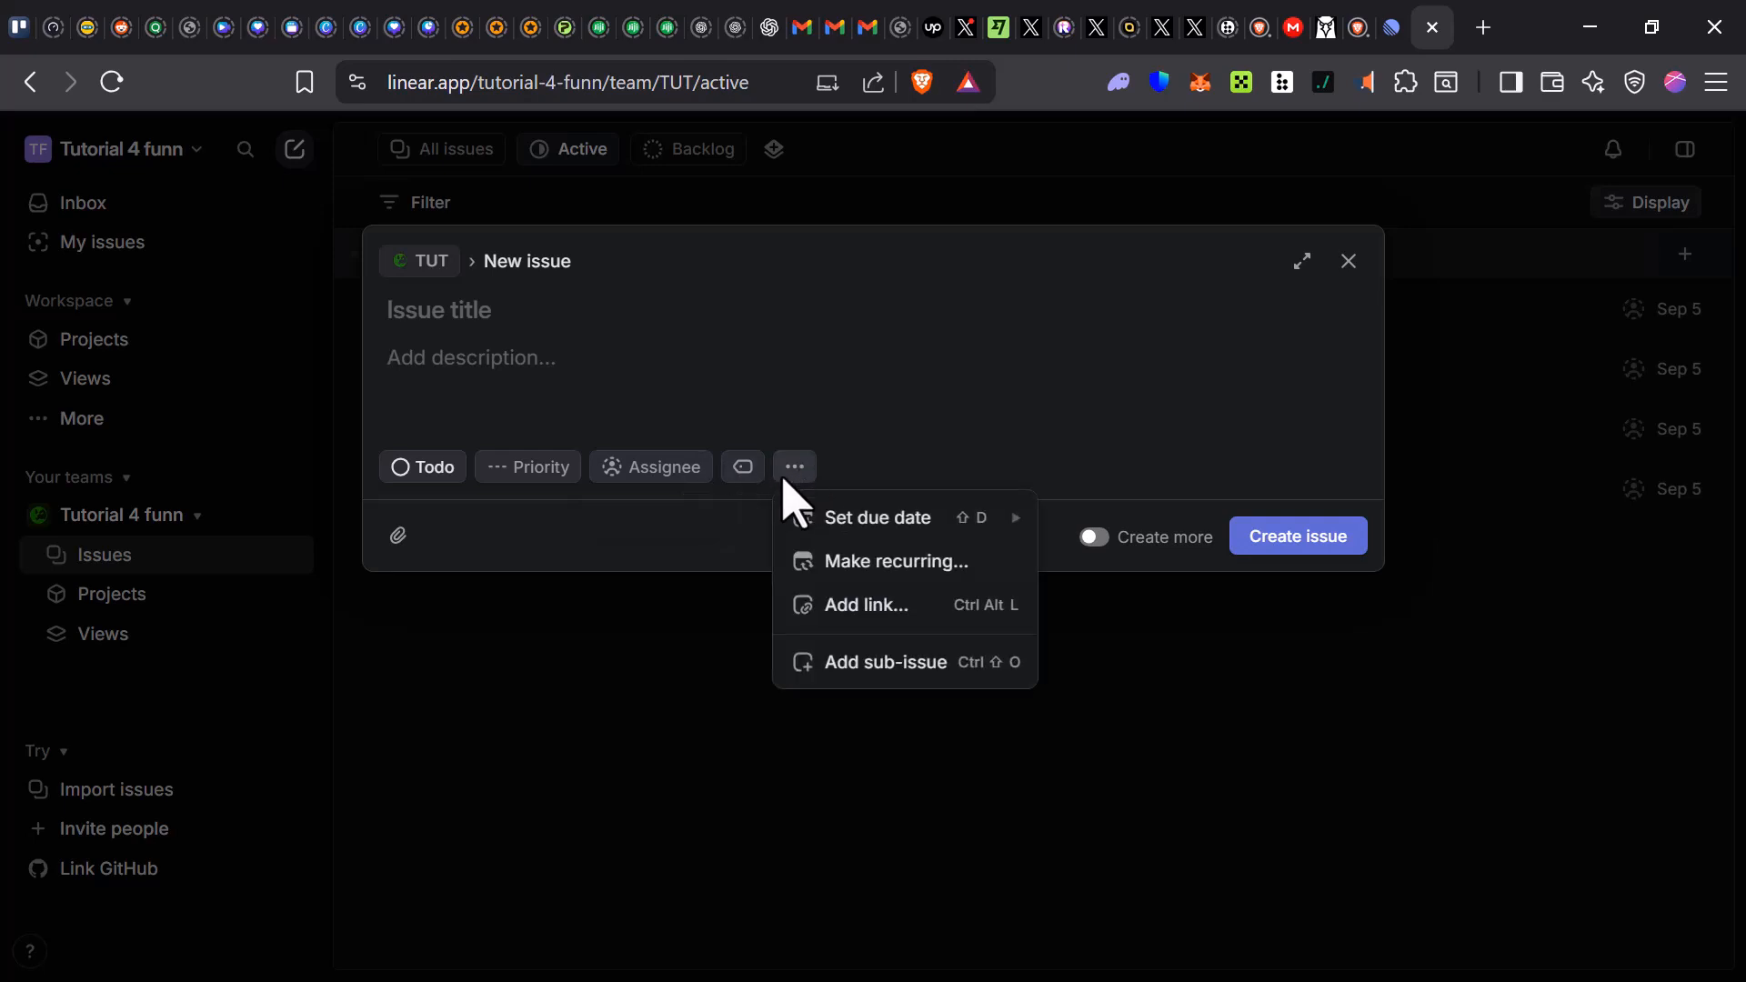
mouse_move(887, 518)
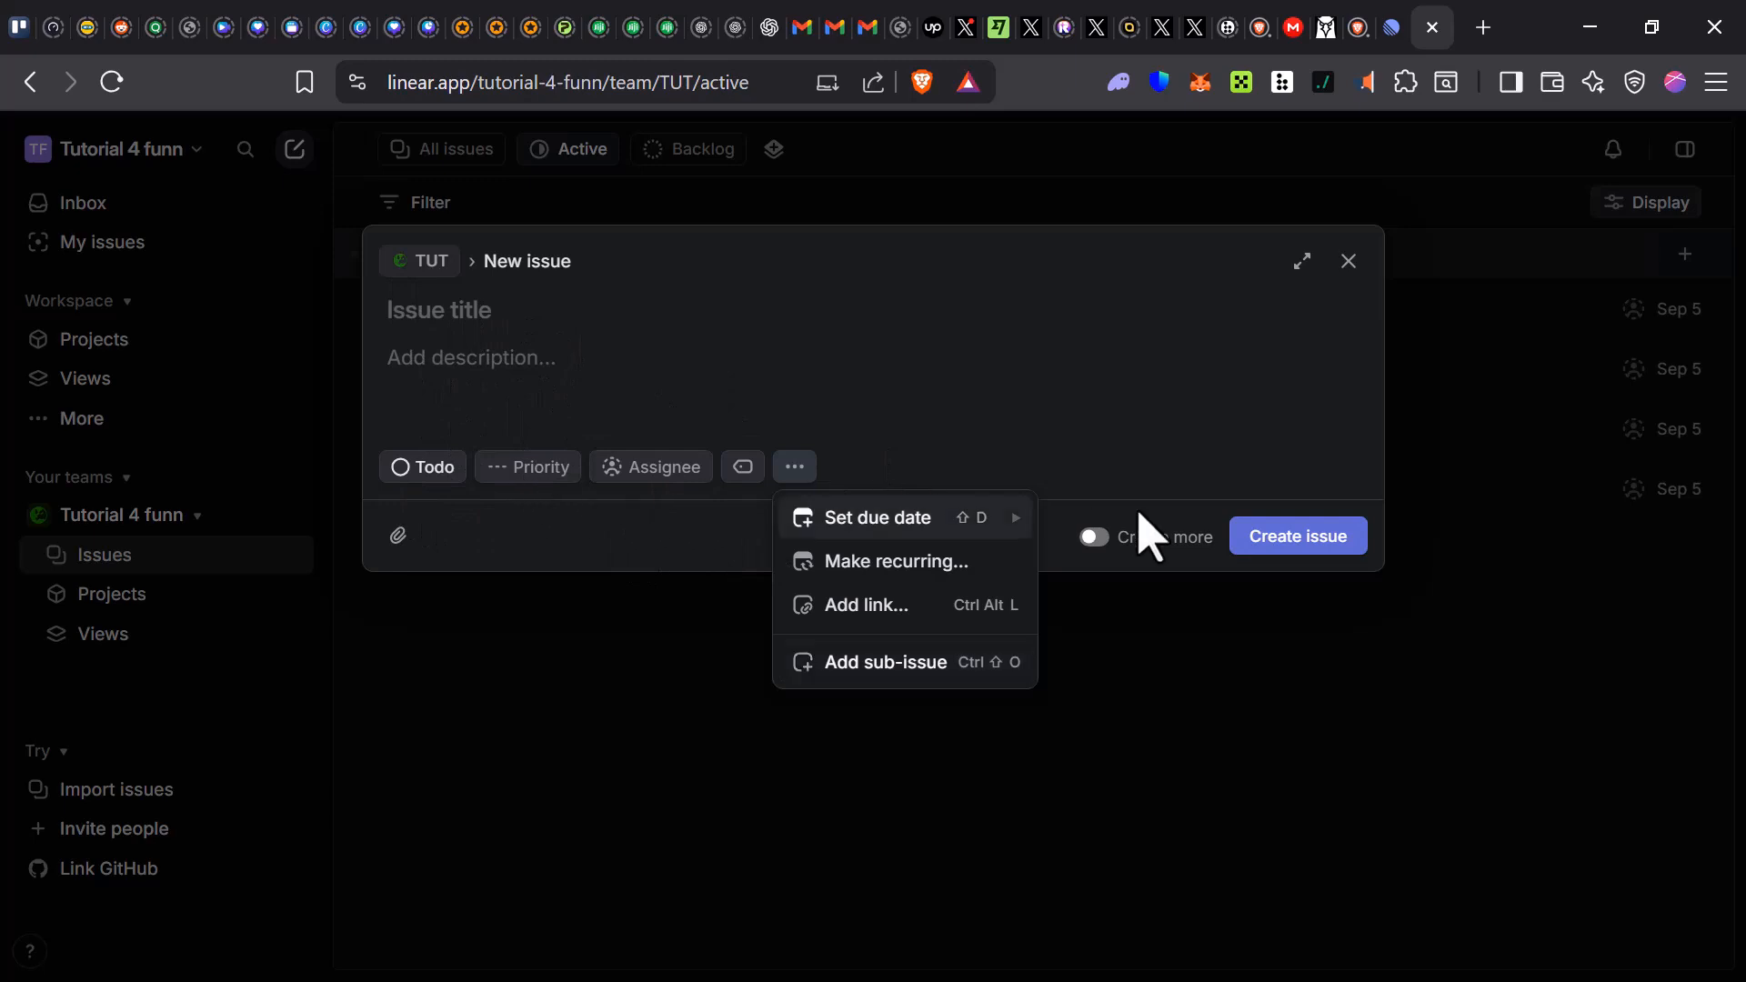
left_click(464, 351)
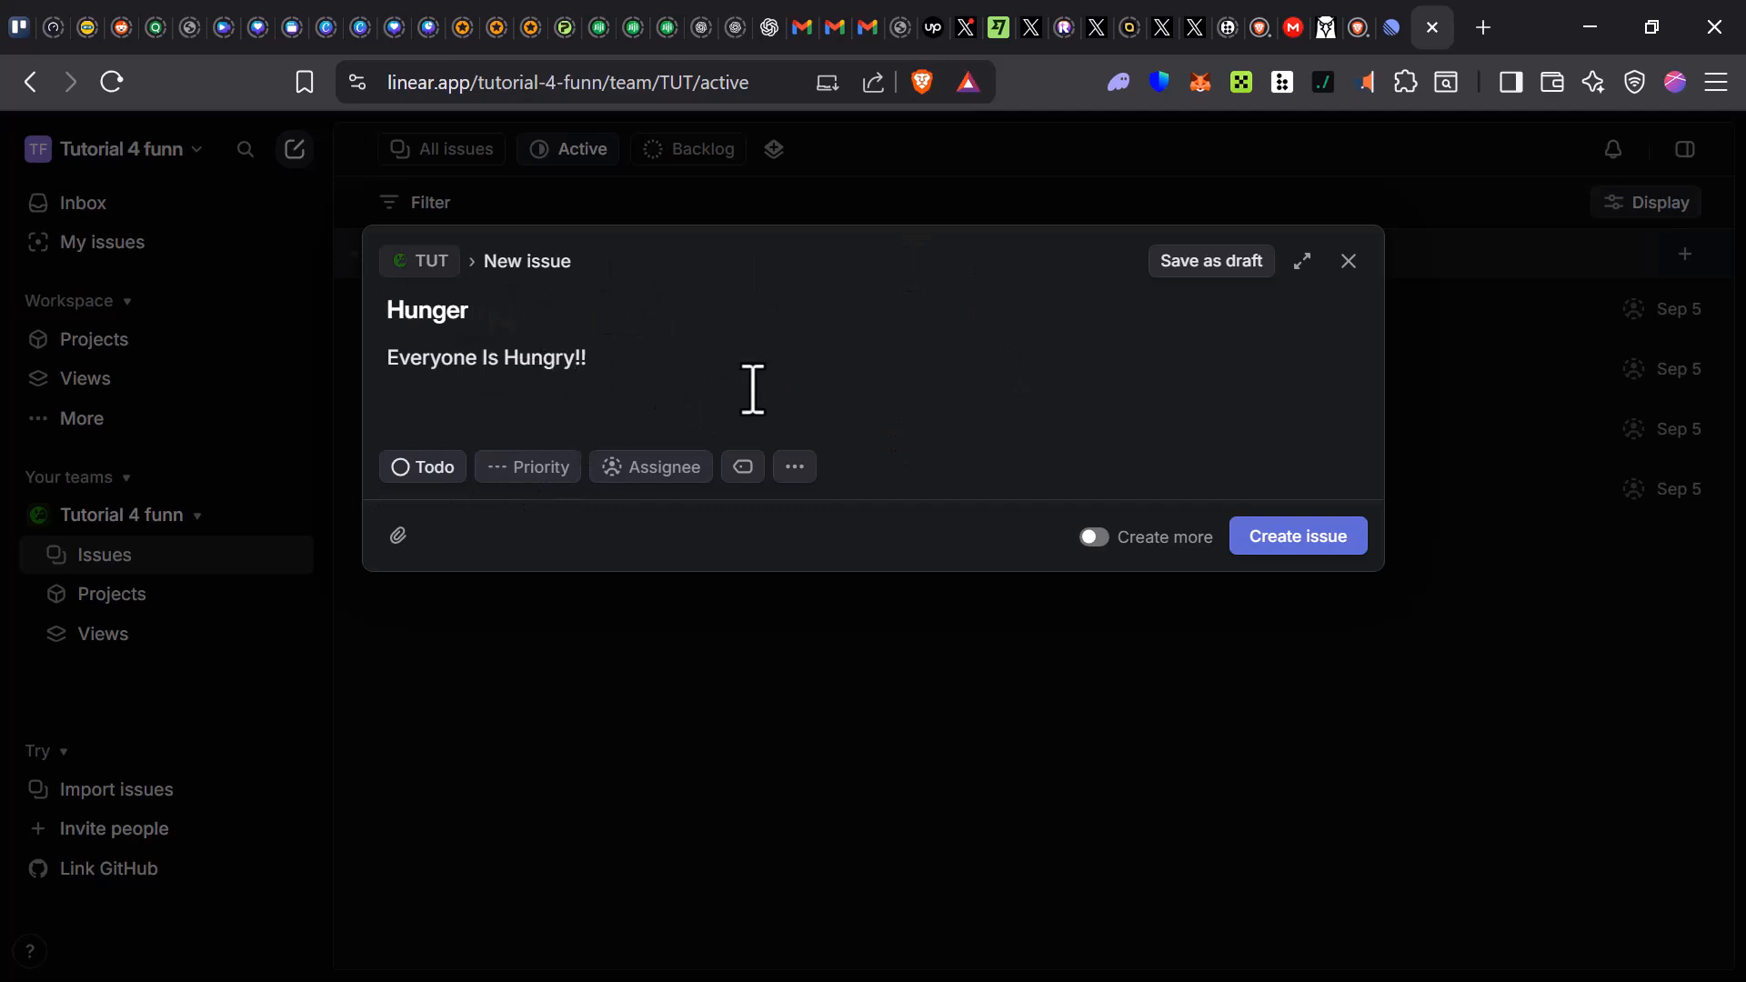
- Set the Hunger issue's status to In Progress and its priority to Medium
left_click(437, 482)
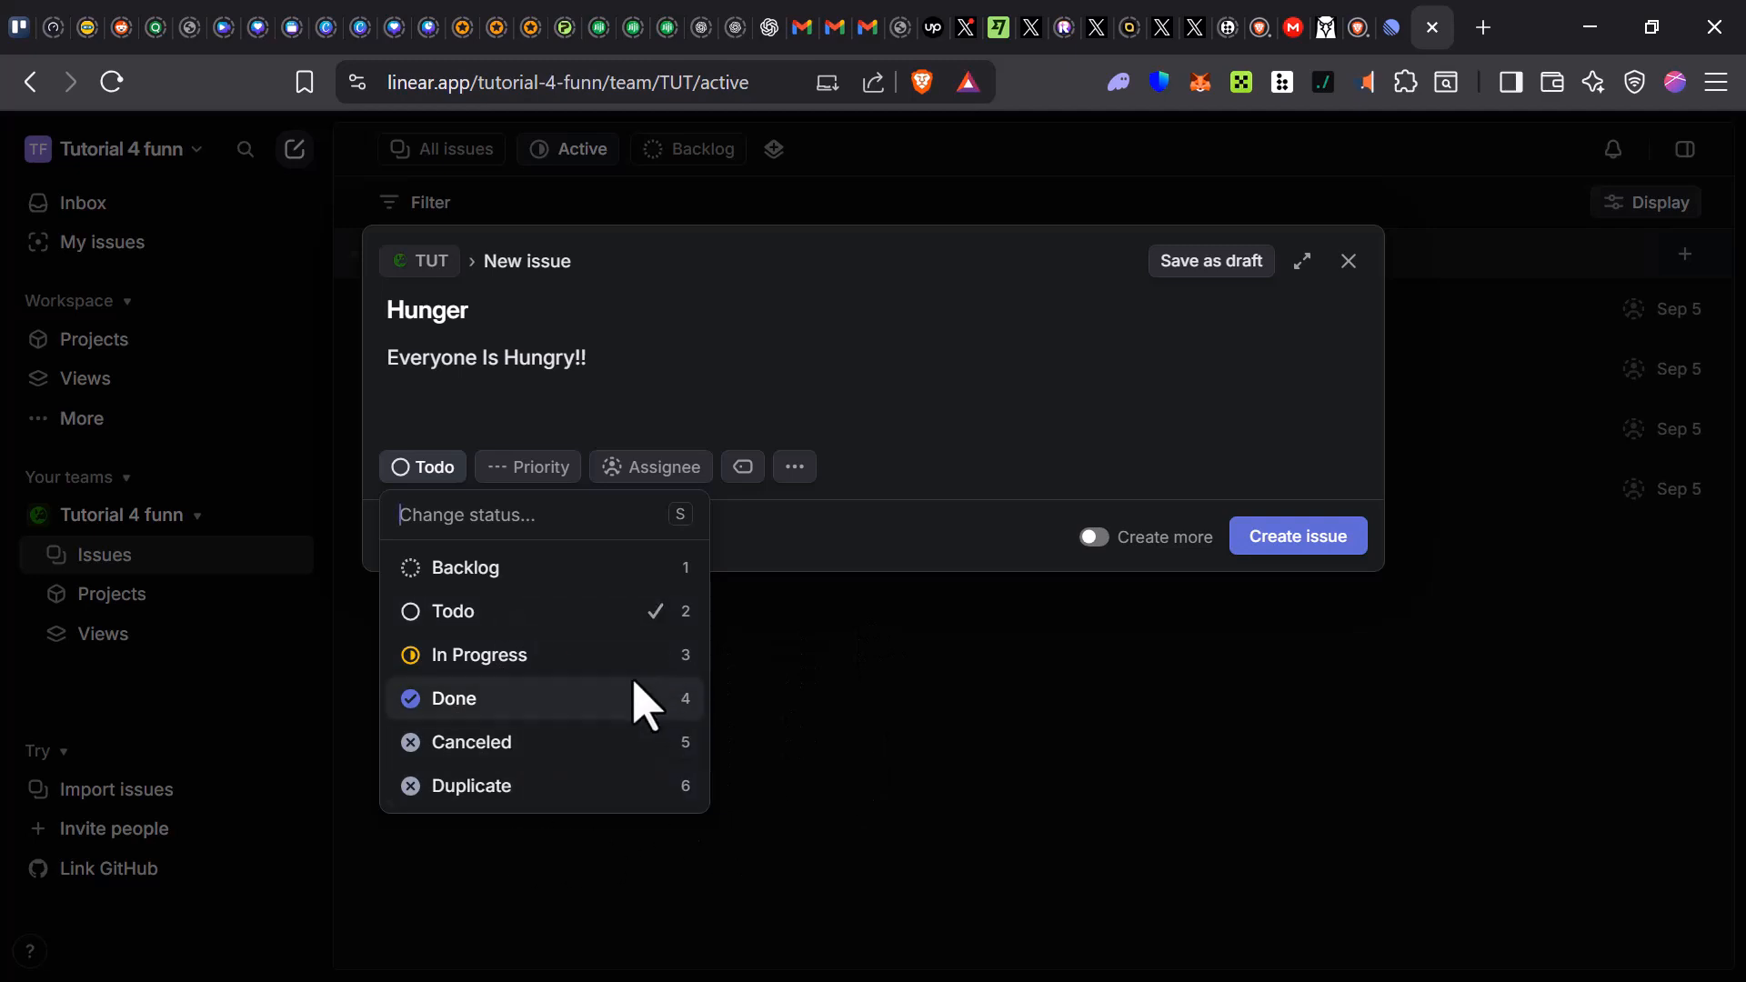
left_click(479, 671)
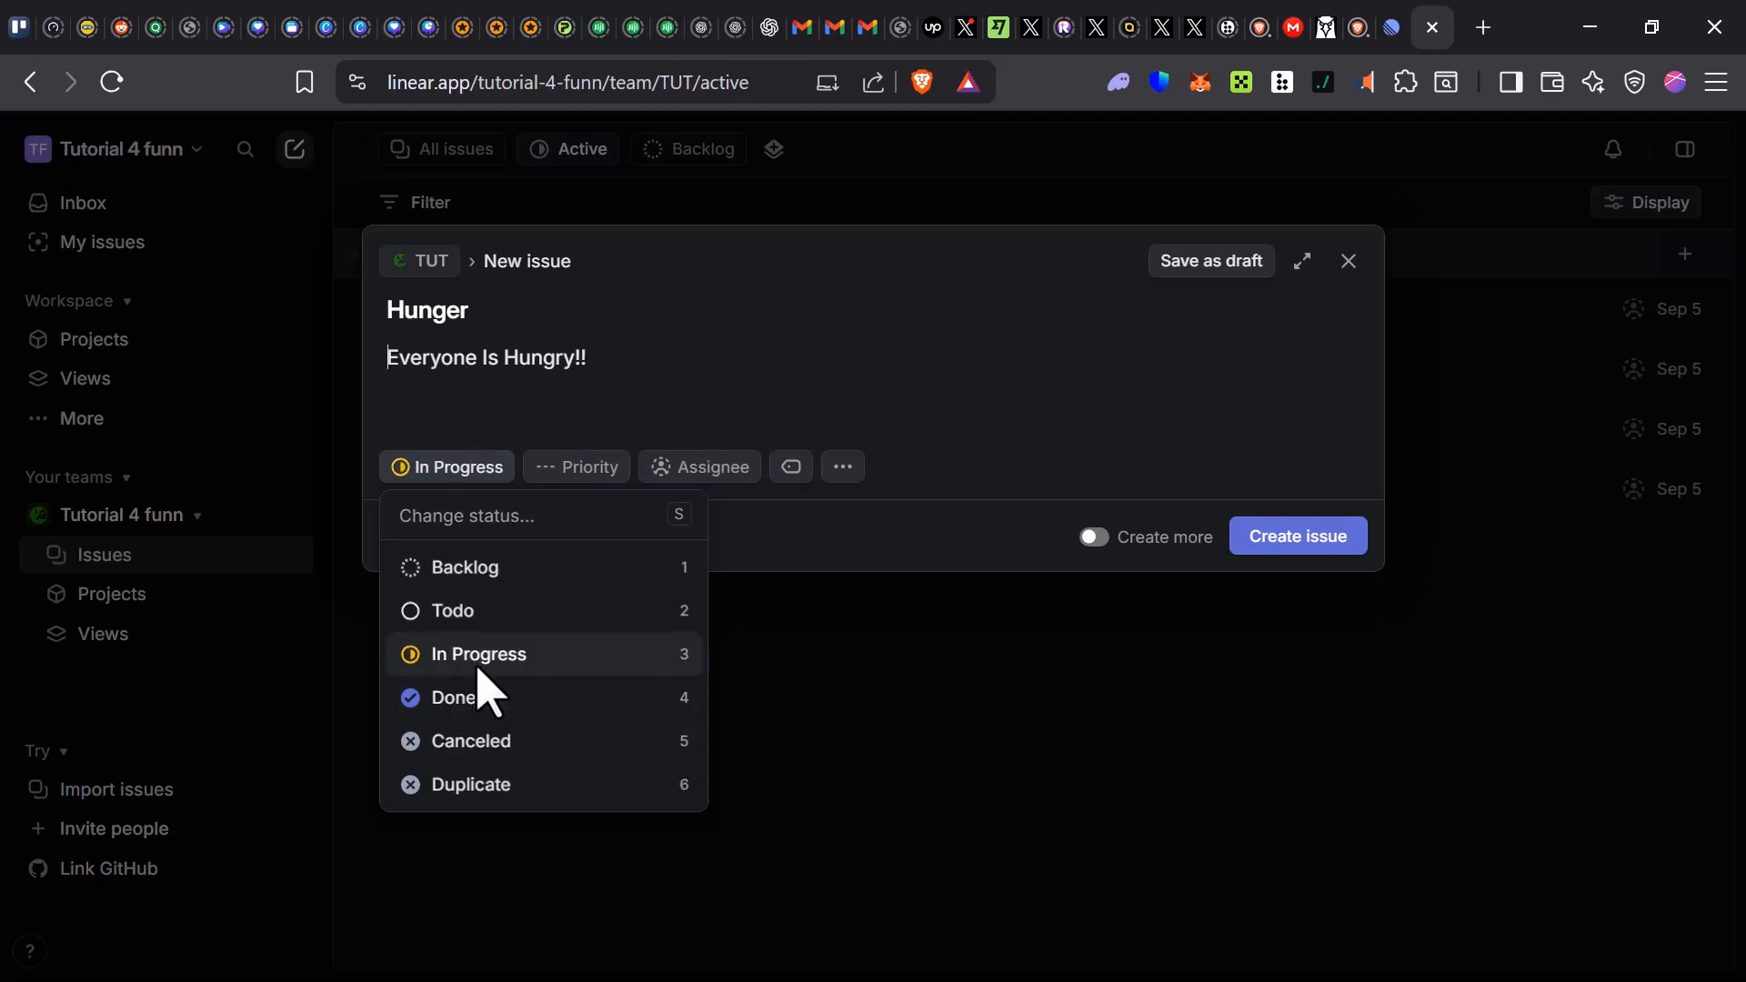
left_click(590, 476)
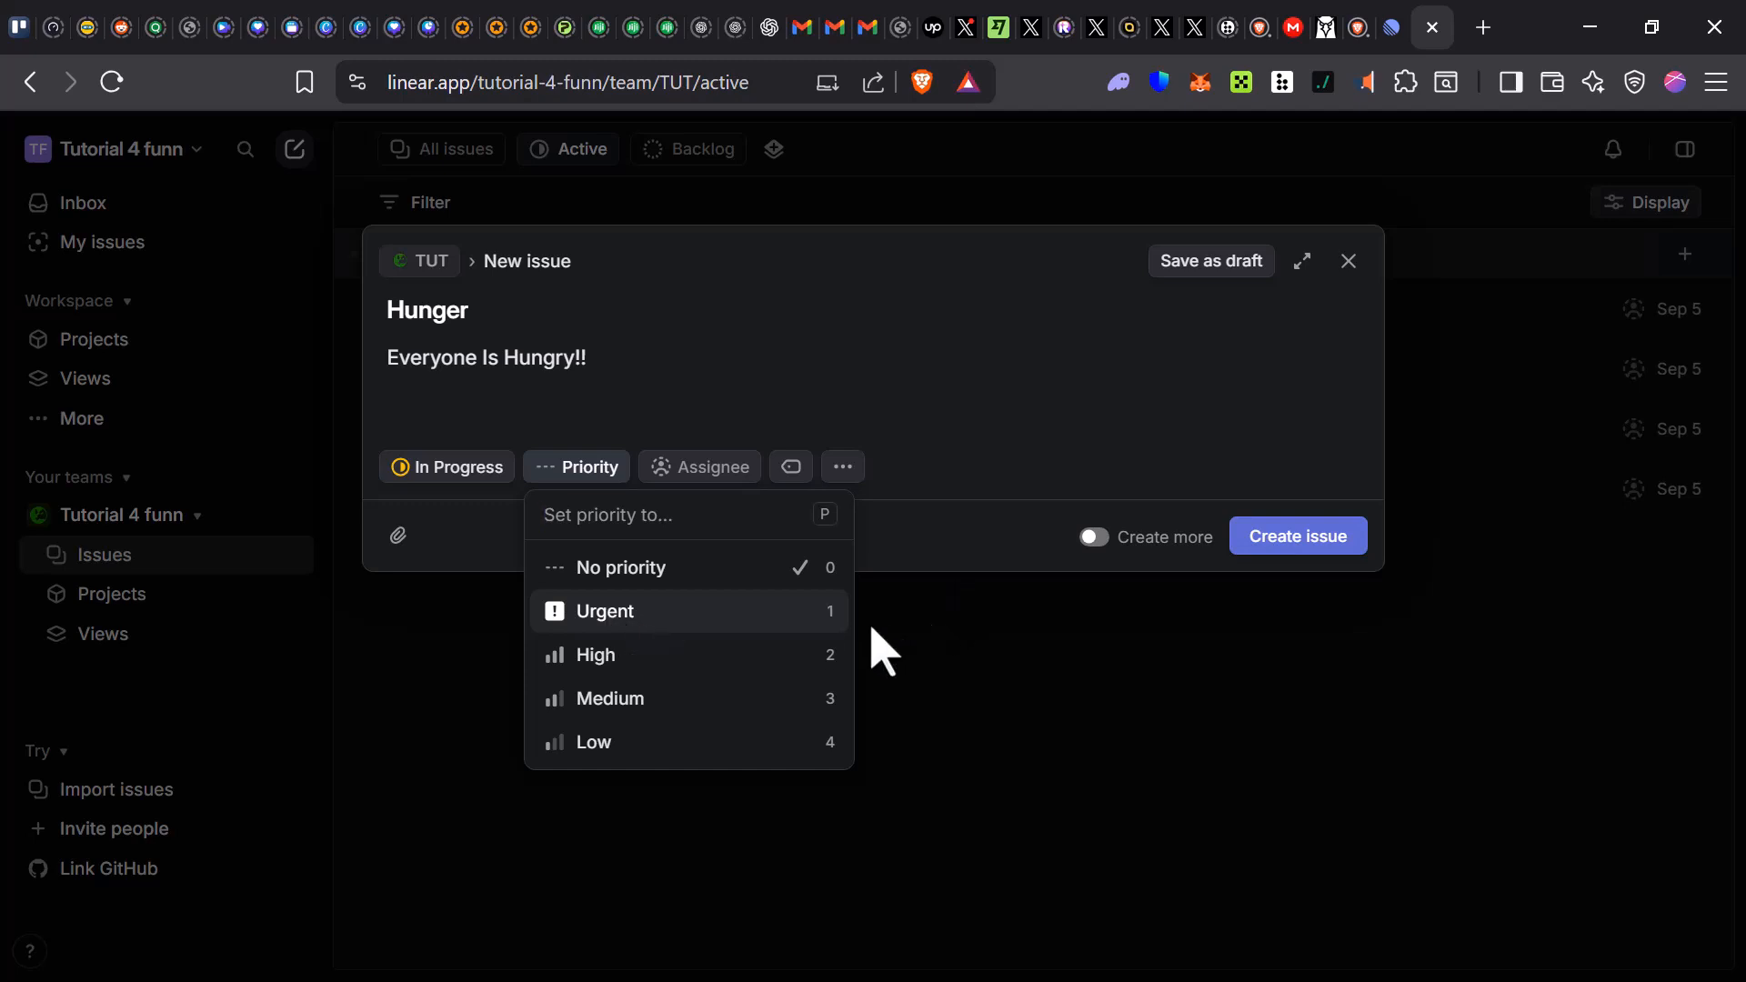
left_click(765, 706)
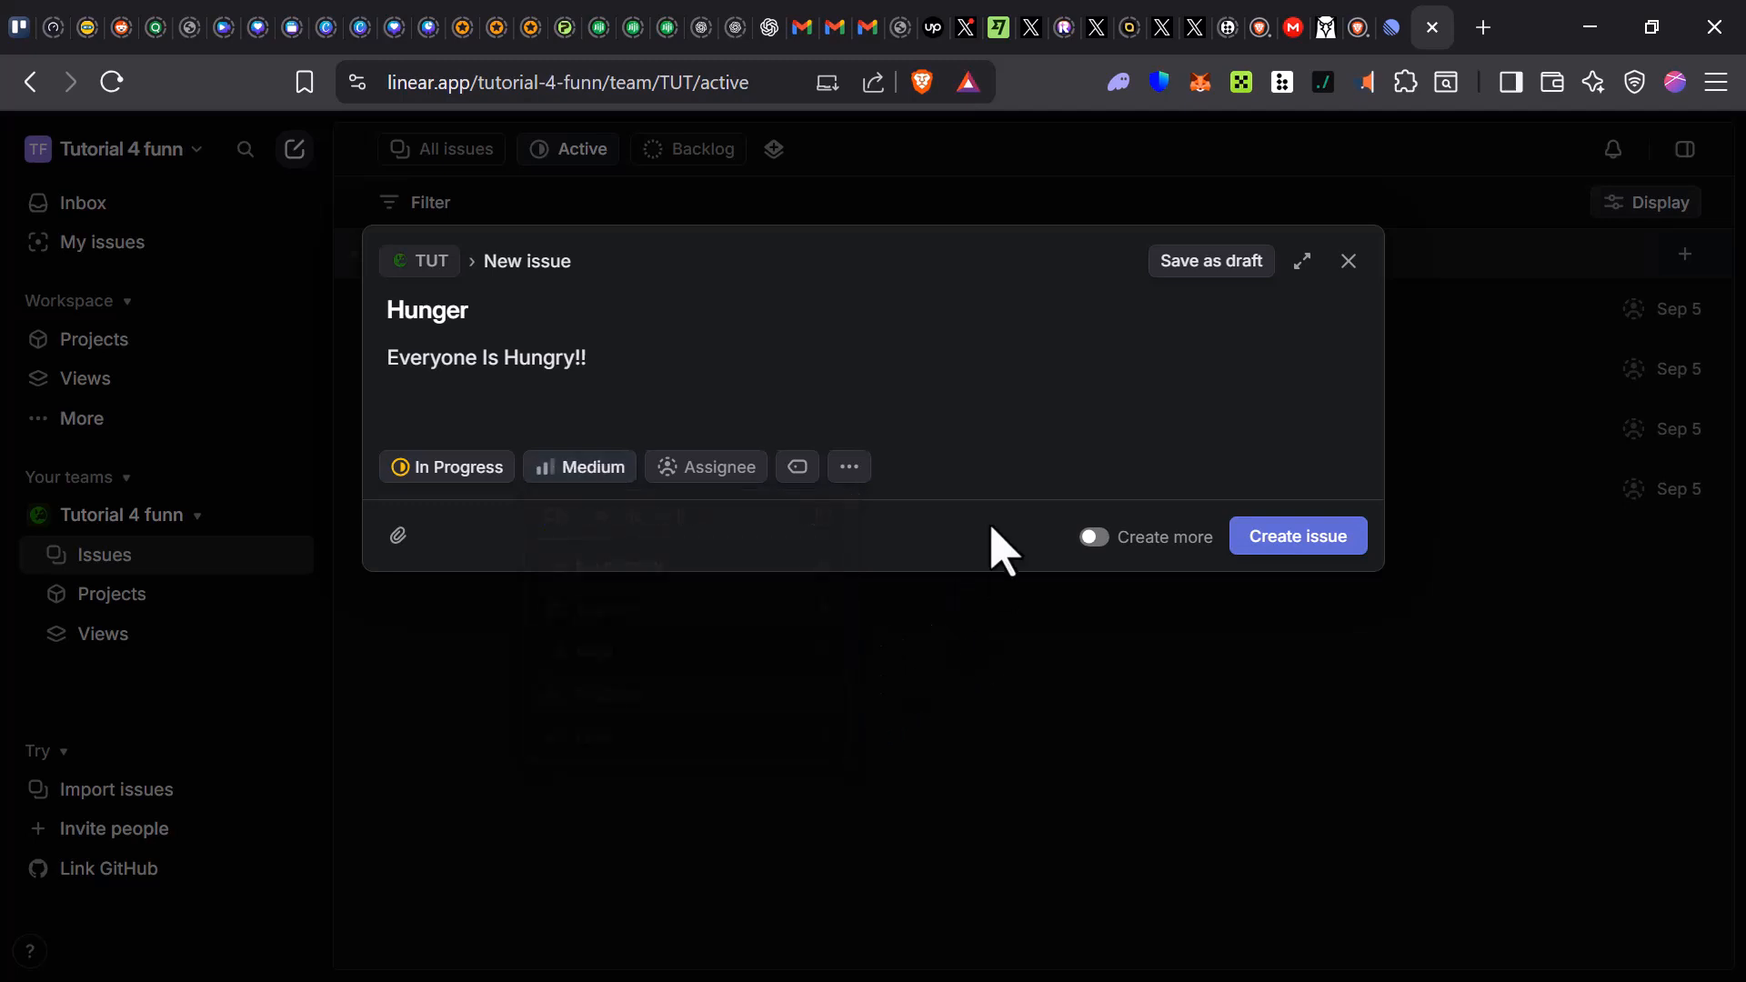
- Assign the Hunger issue to the only listed team member
left_click(724, 473)
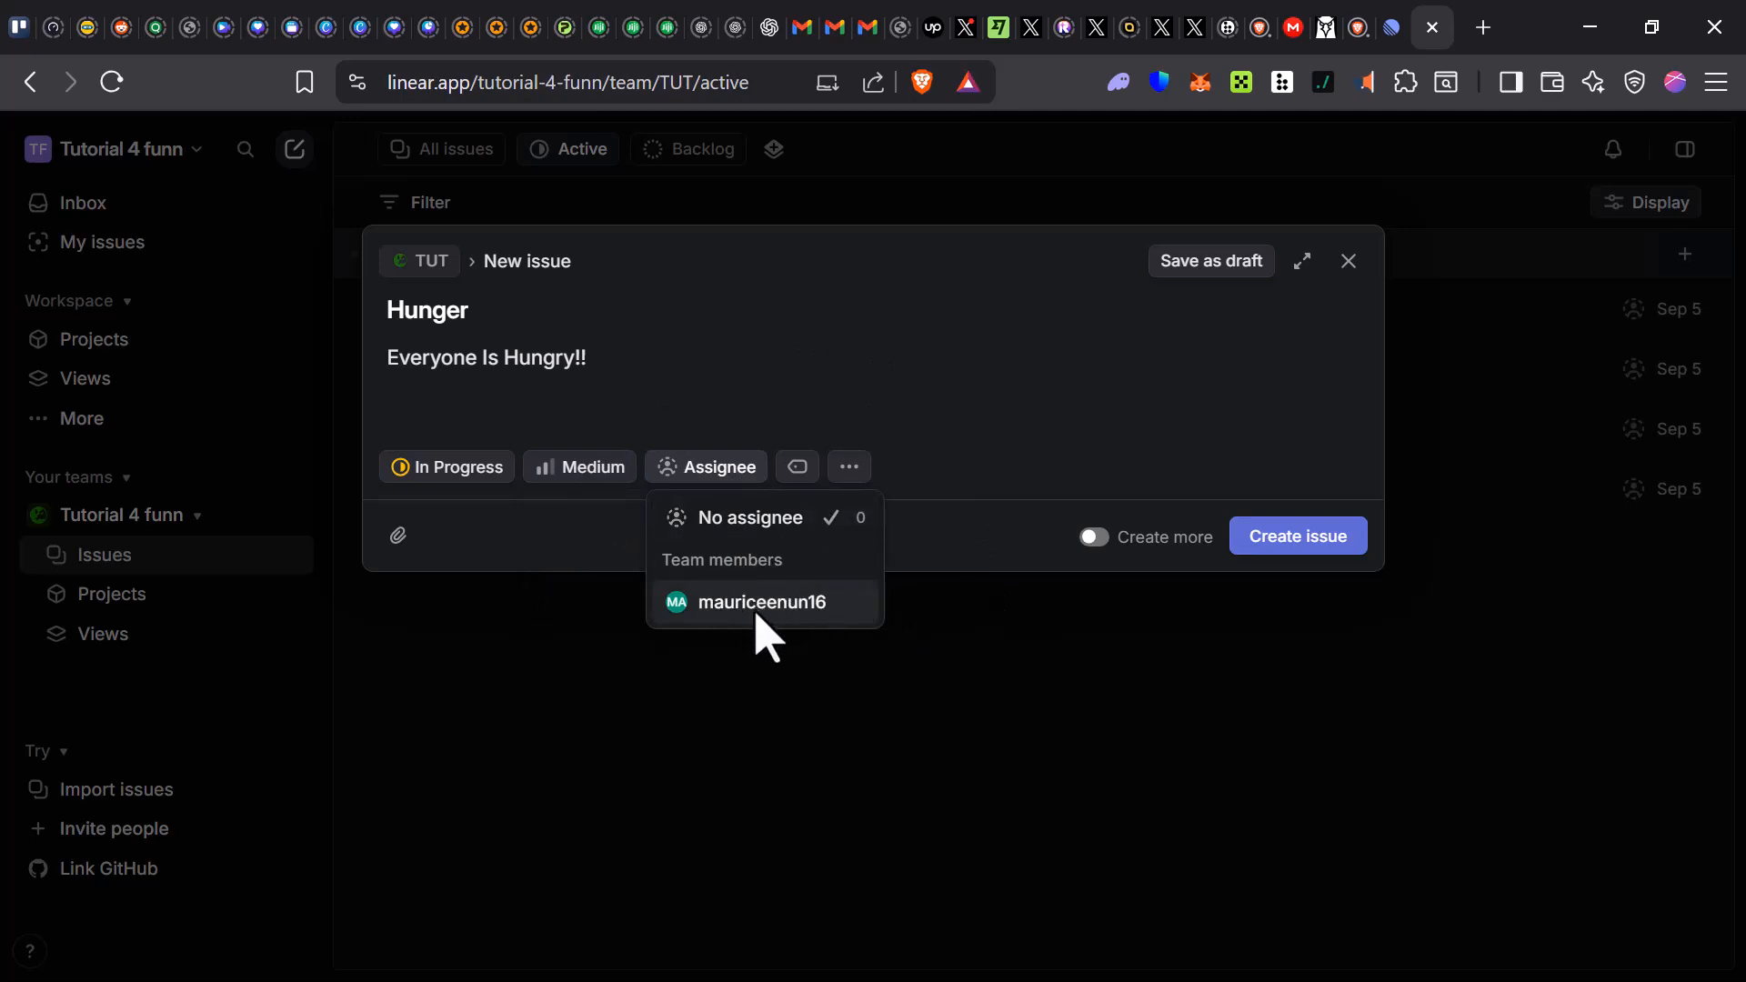
mouse_move(791, 618)
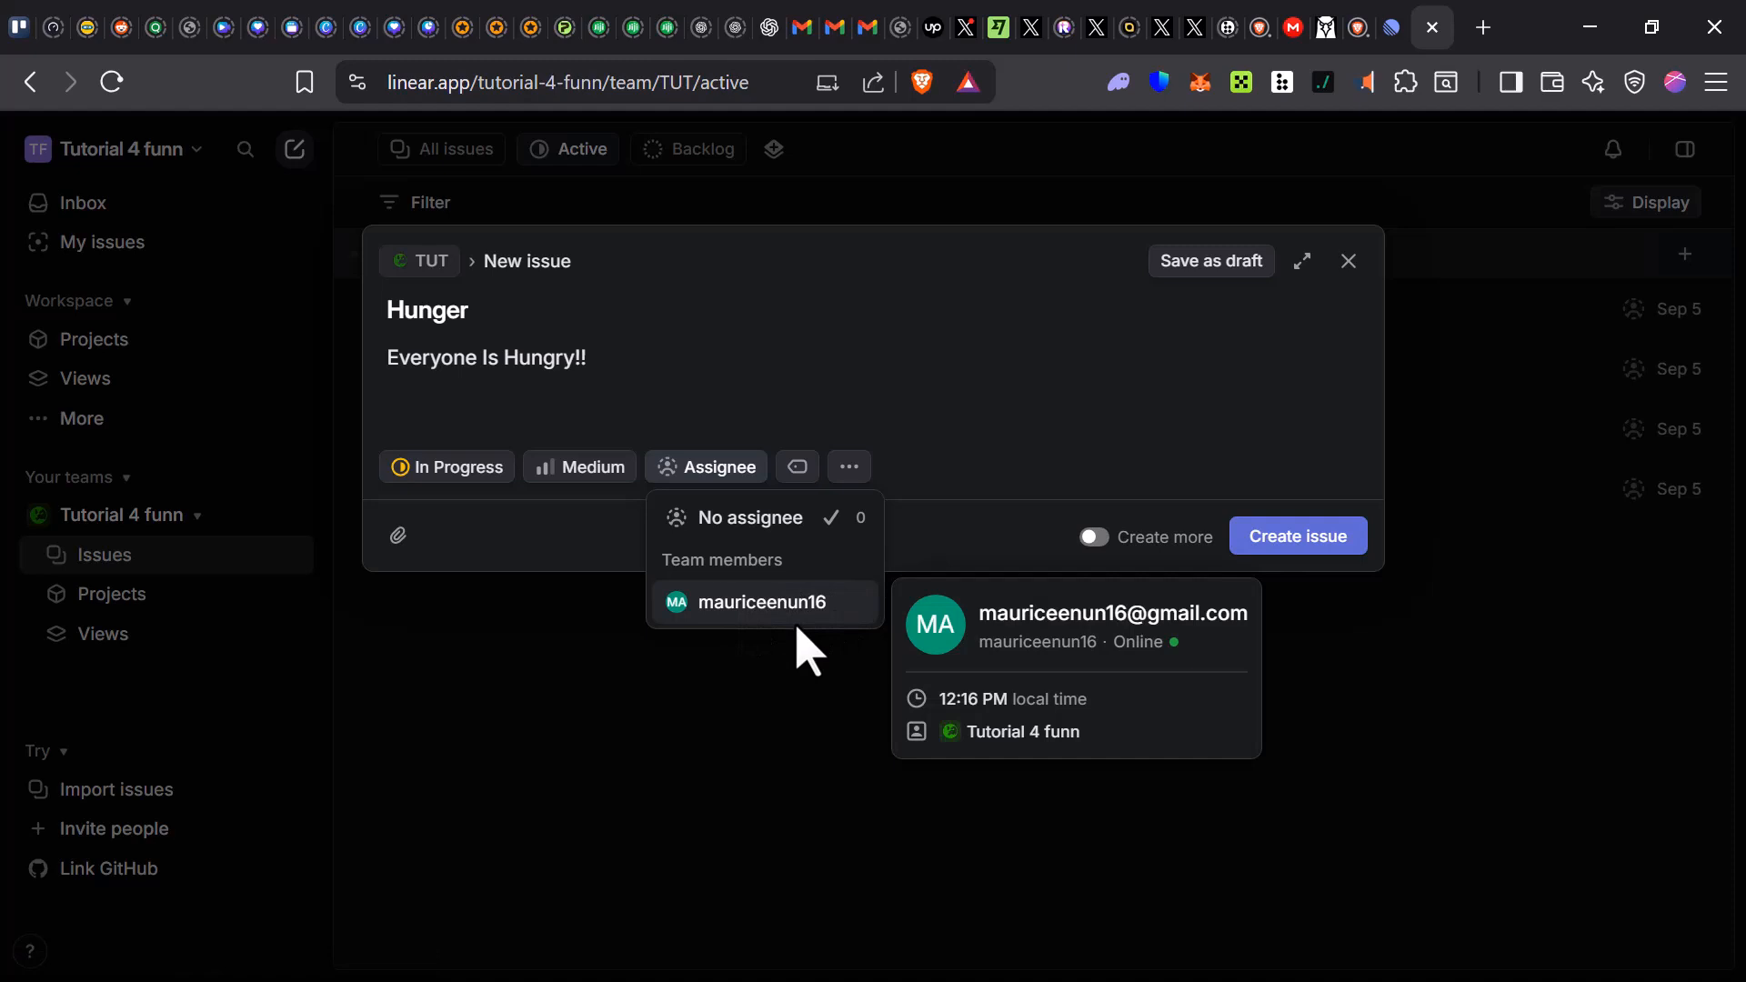
left_click(710, 604)
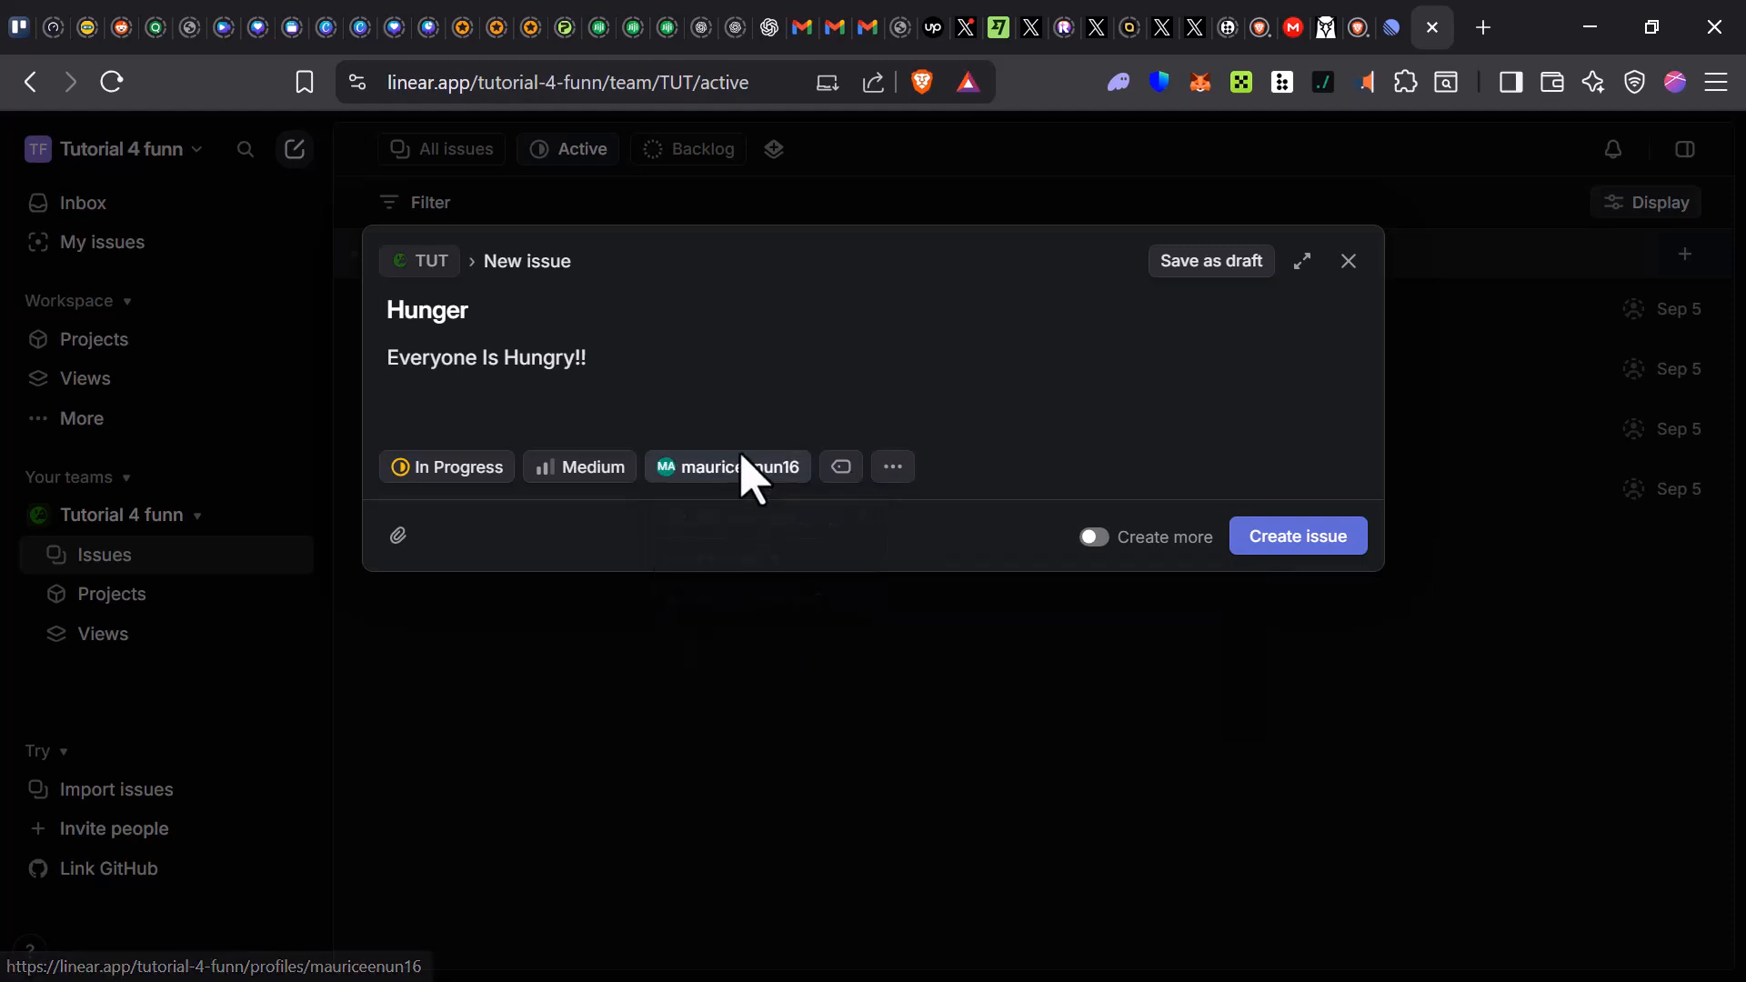
- Create a new label named "Highly Radioactive" in Red and apply it to the Hunger issue
left_click(841, 468)
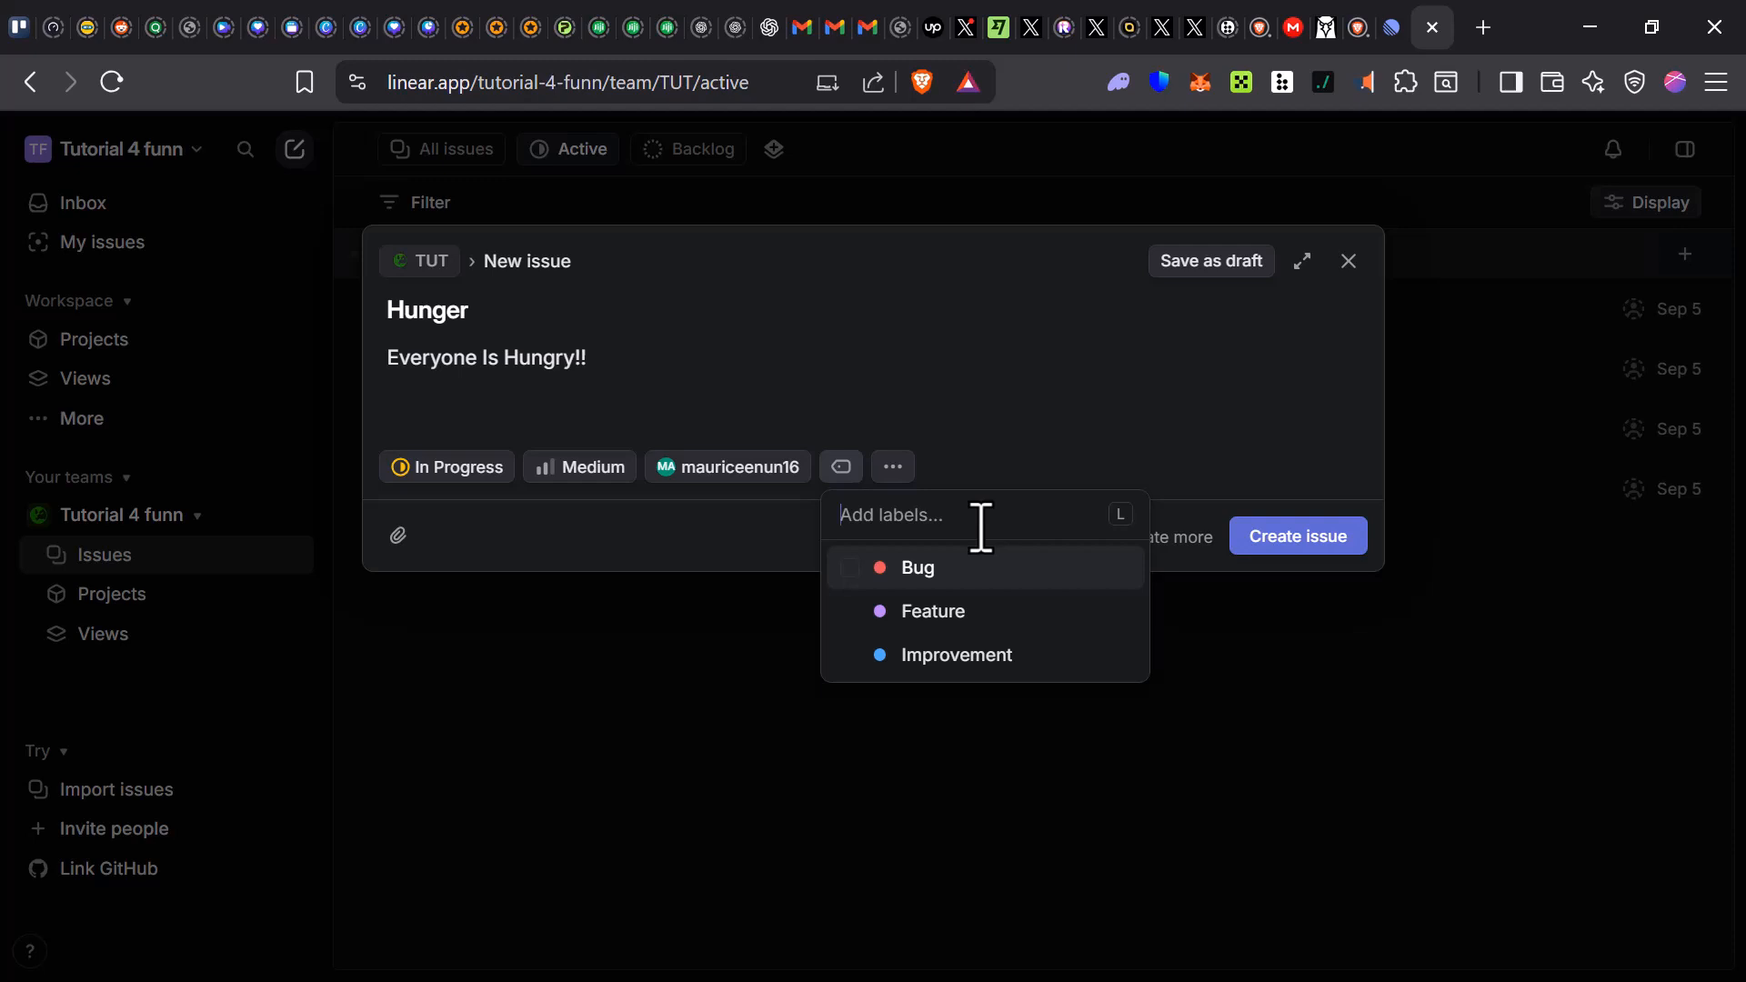
type("Highly Radioactive")
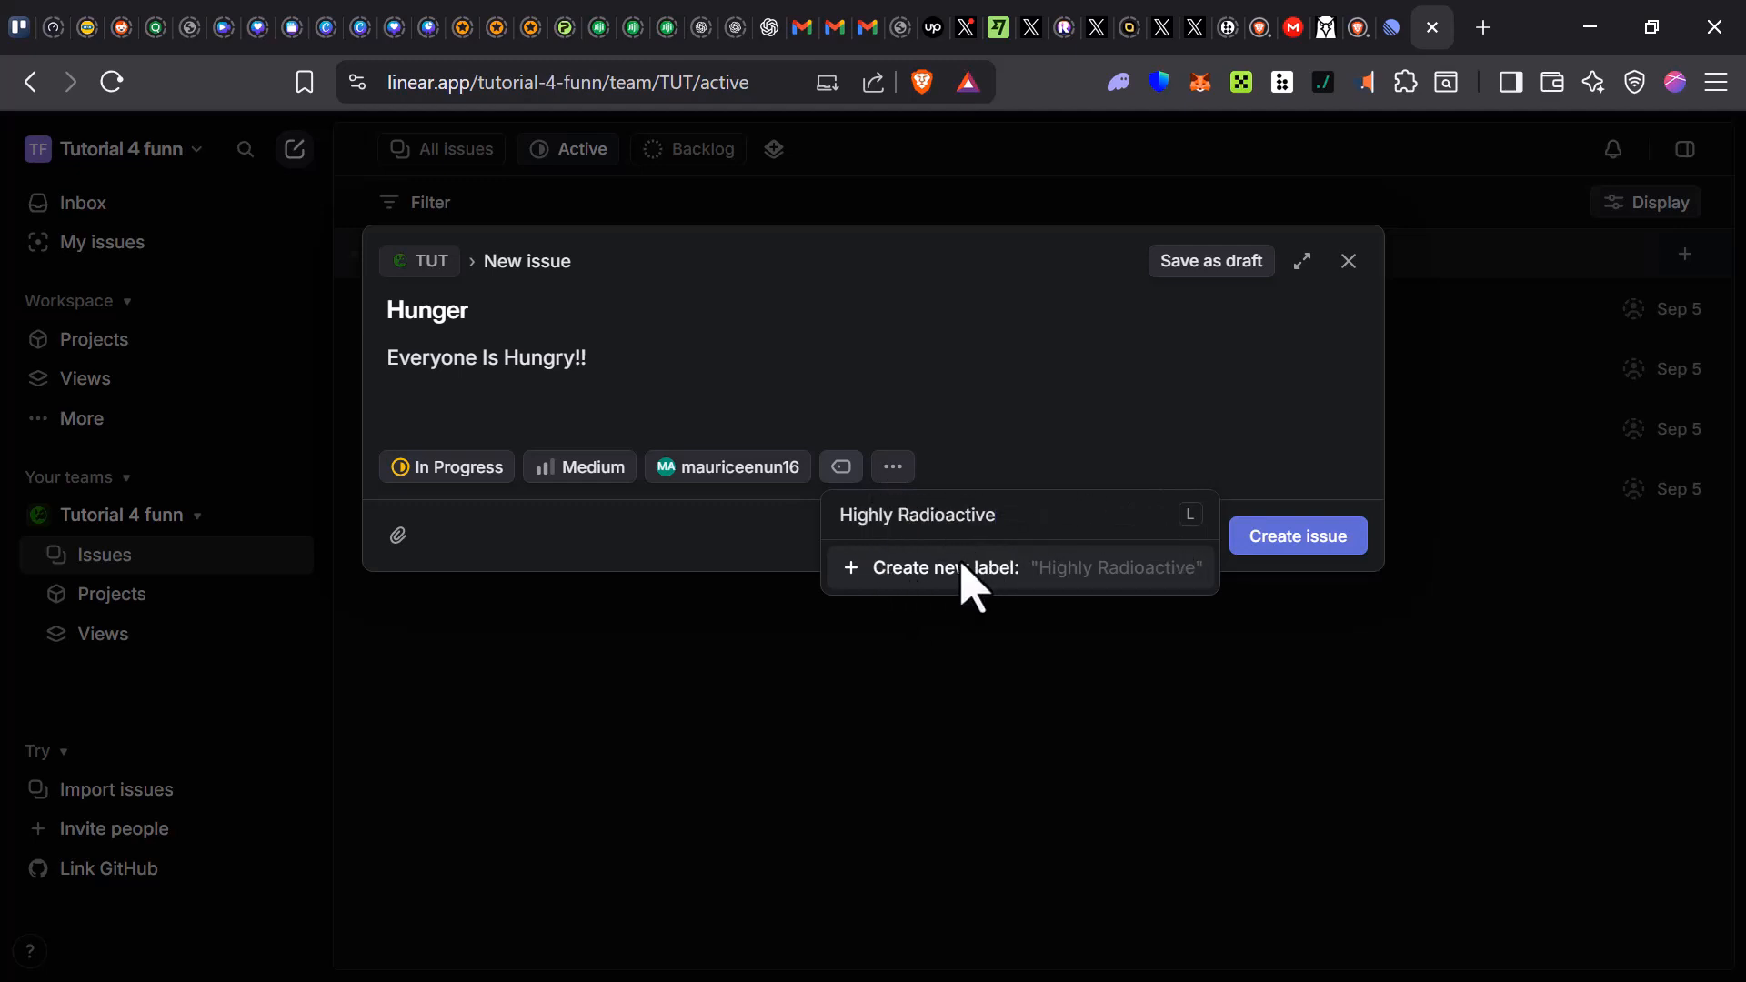
left_click(966, 582)
left_click(905, 919)
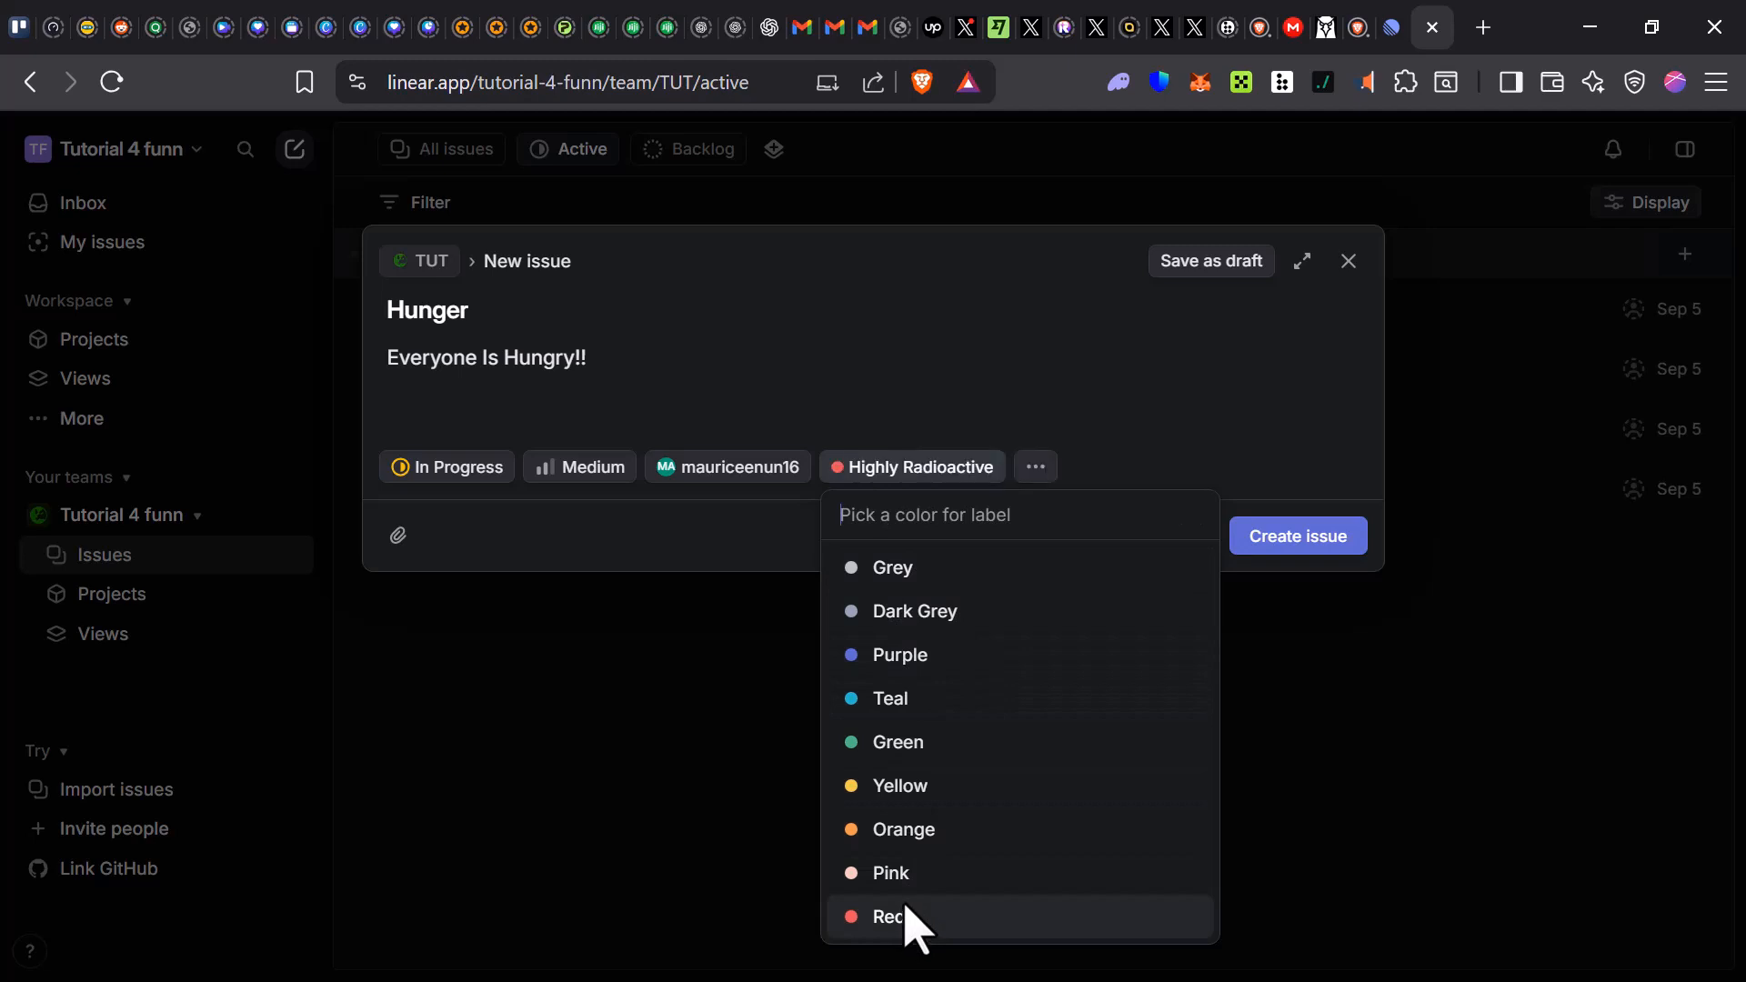
left_click(1082, 385)
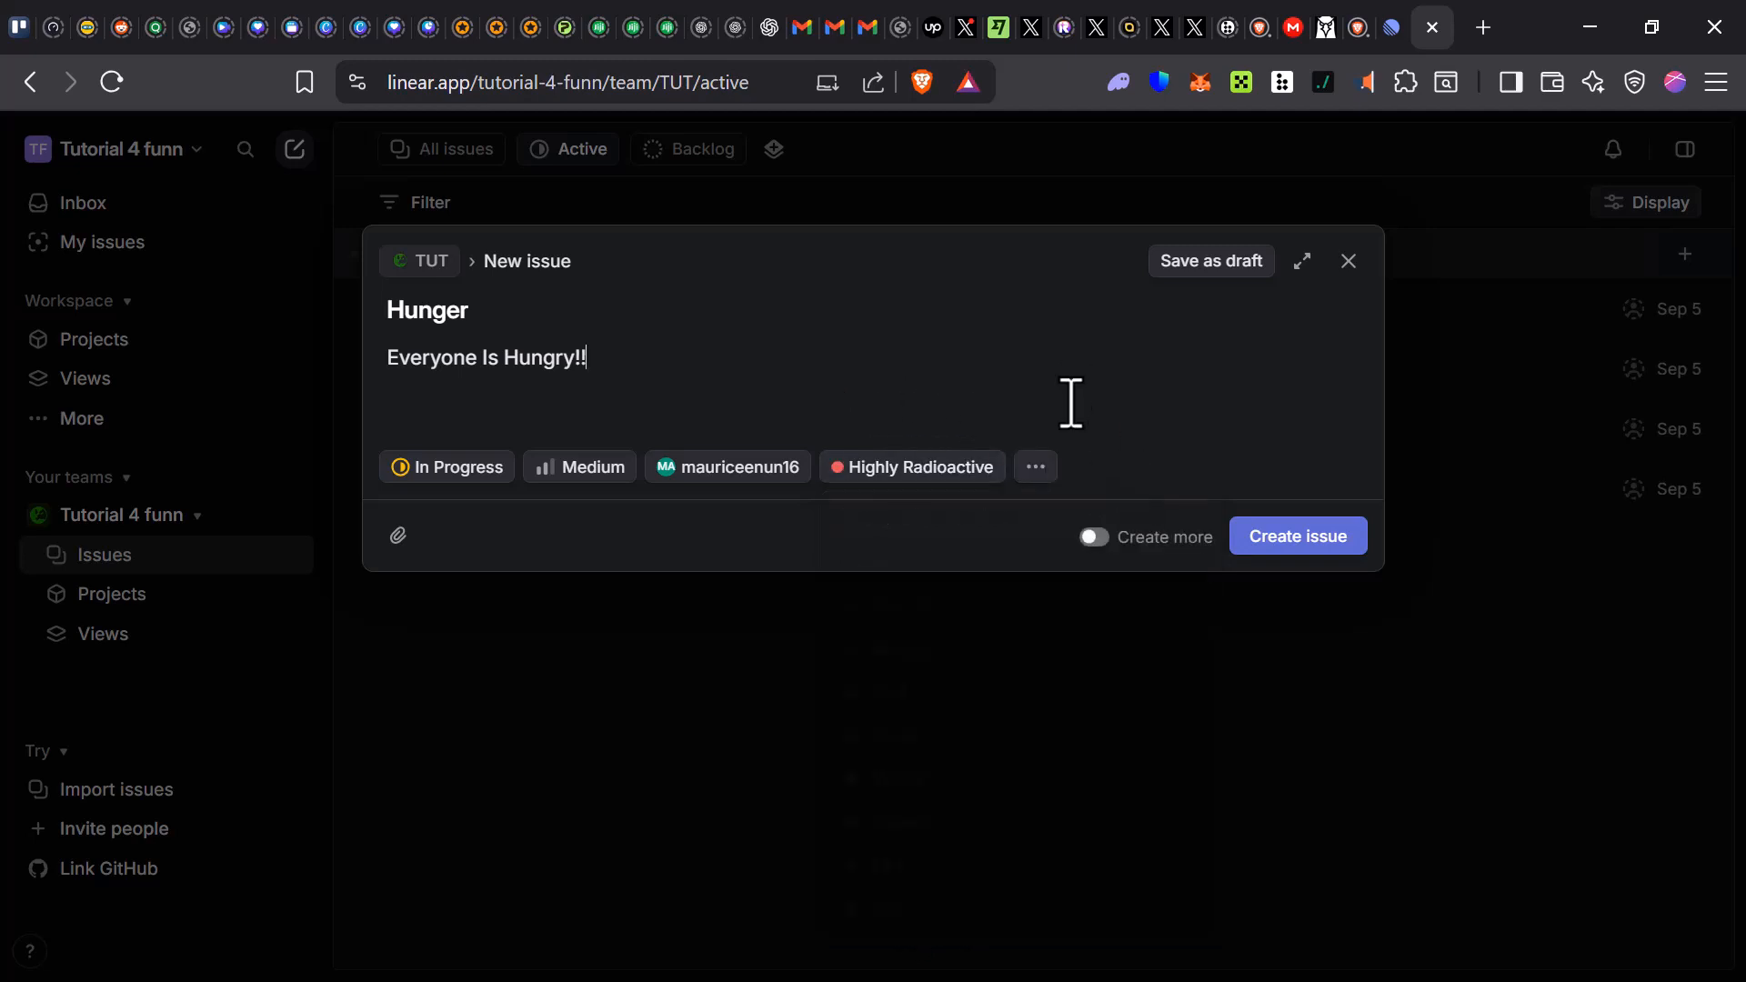
- Begin a sub-issue titled "Find Food" under the Hunger issue
left_click(1035, 465)
mouse_move(1080, 528)
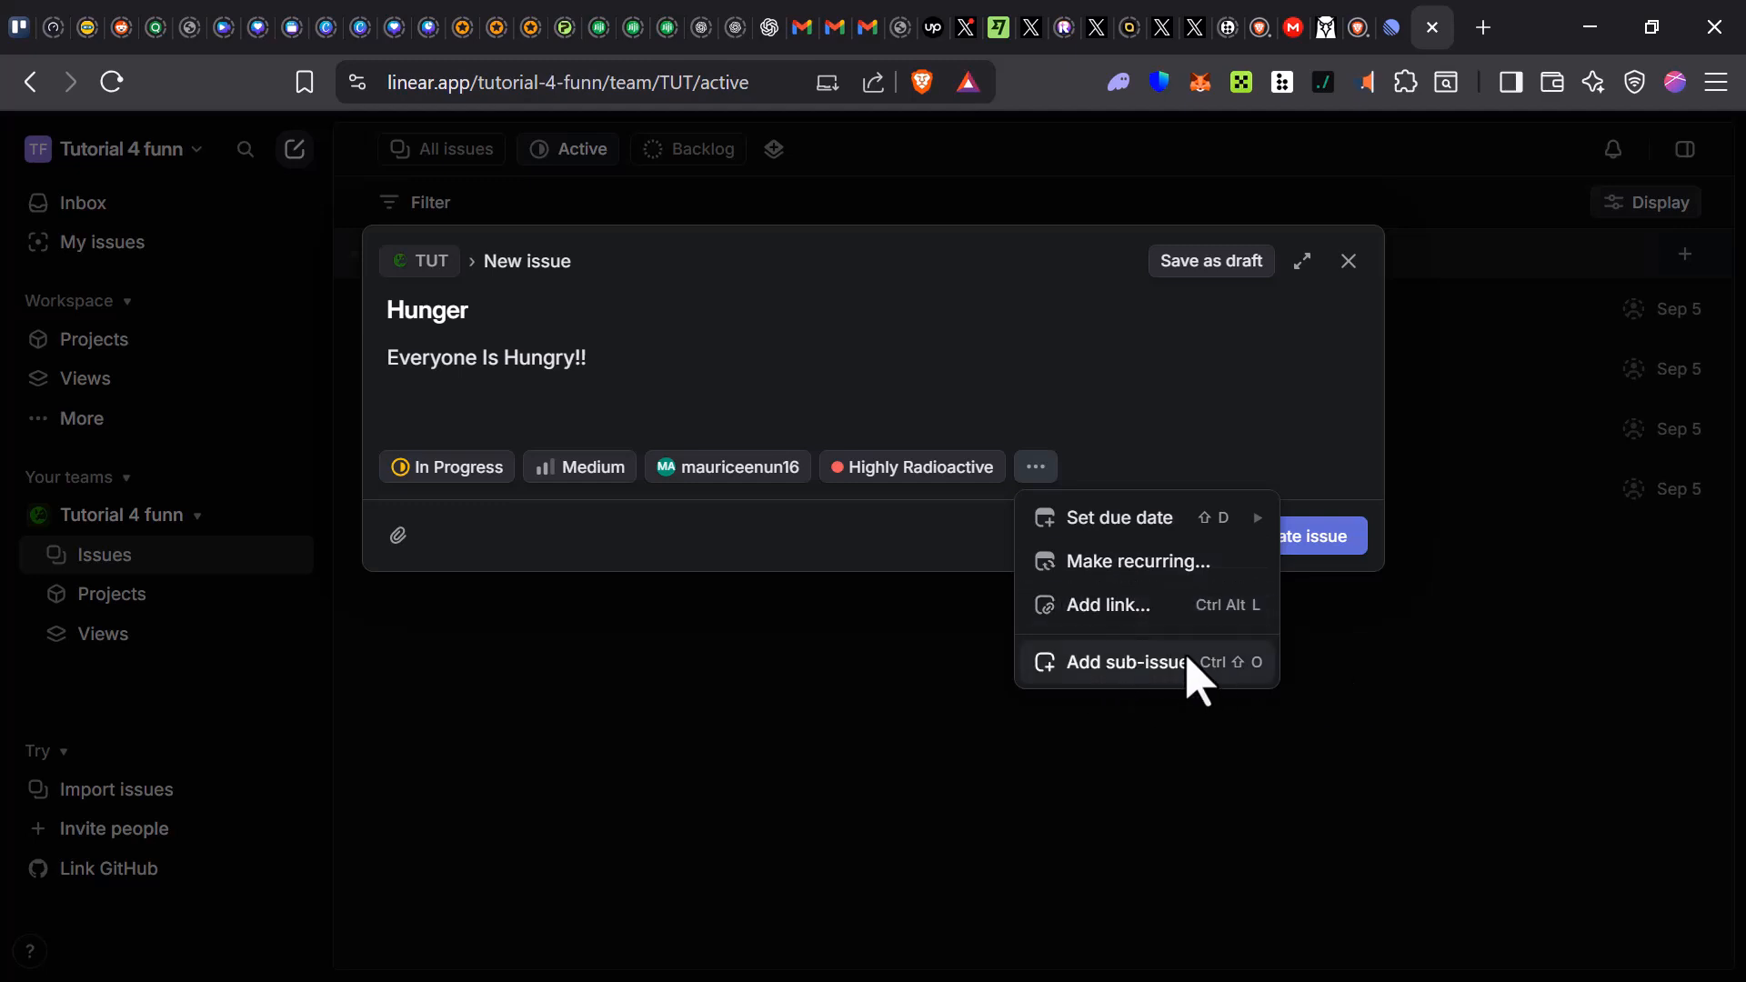
left_click(1137, 662)
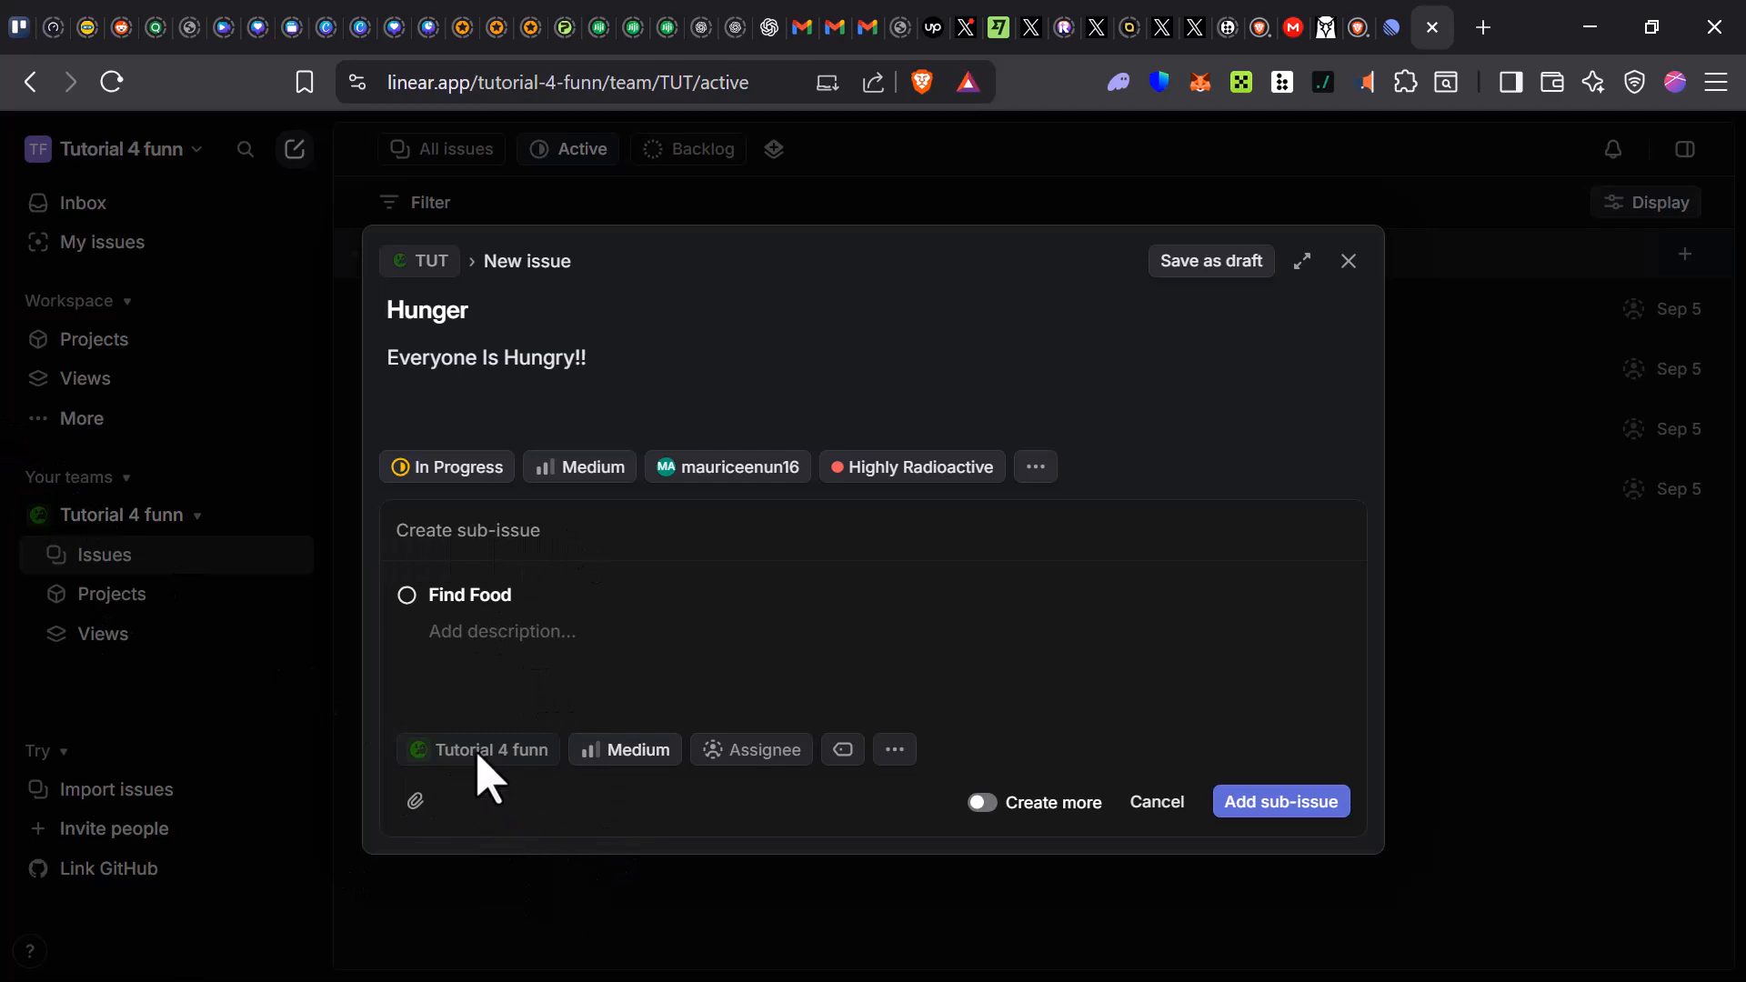
- Examine the assignee, label and due date options of the Find Food sub-issue and the additional options of the Hunger issue
left_click(751, 756)
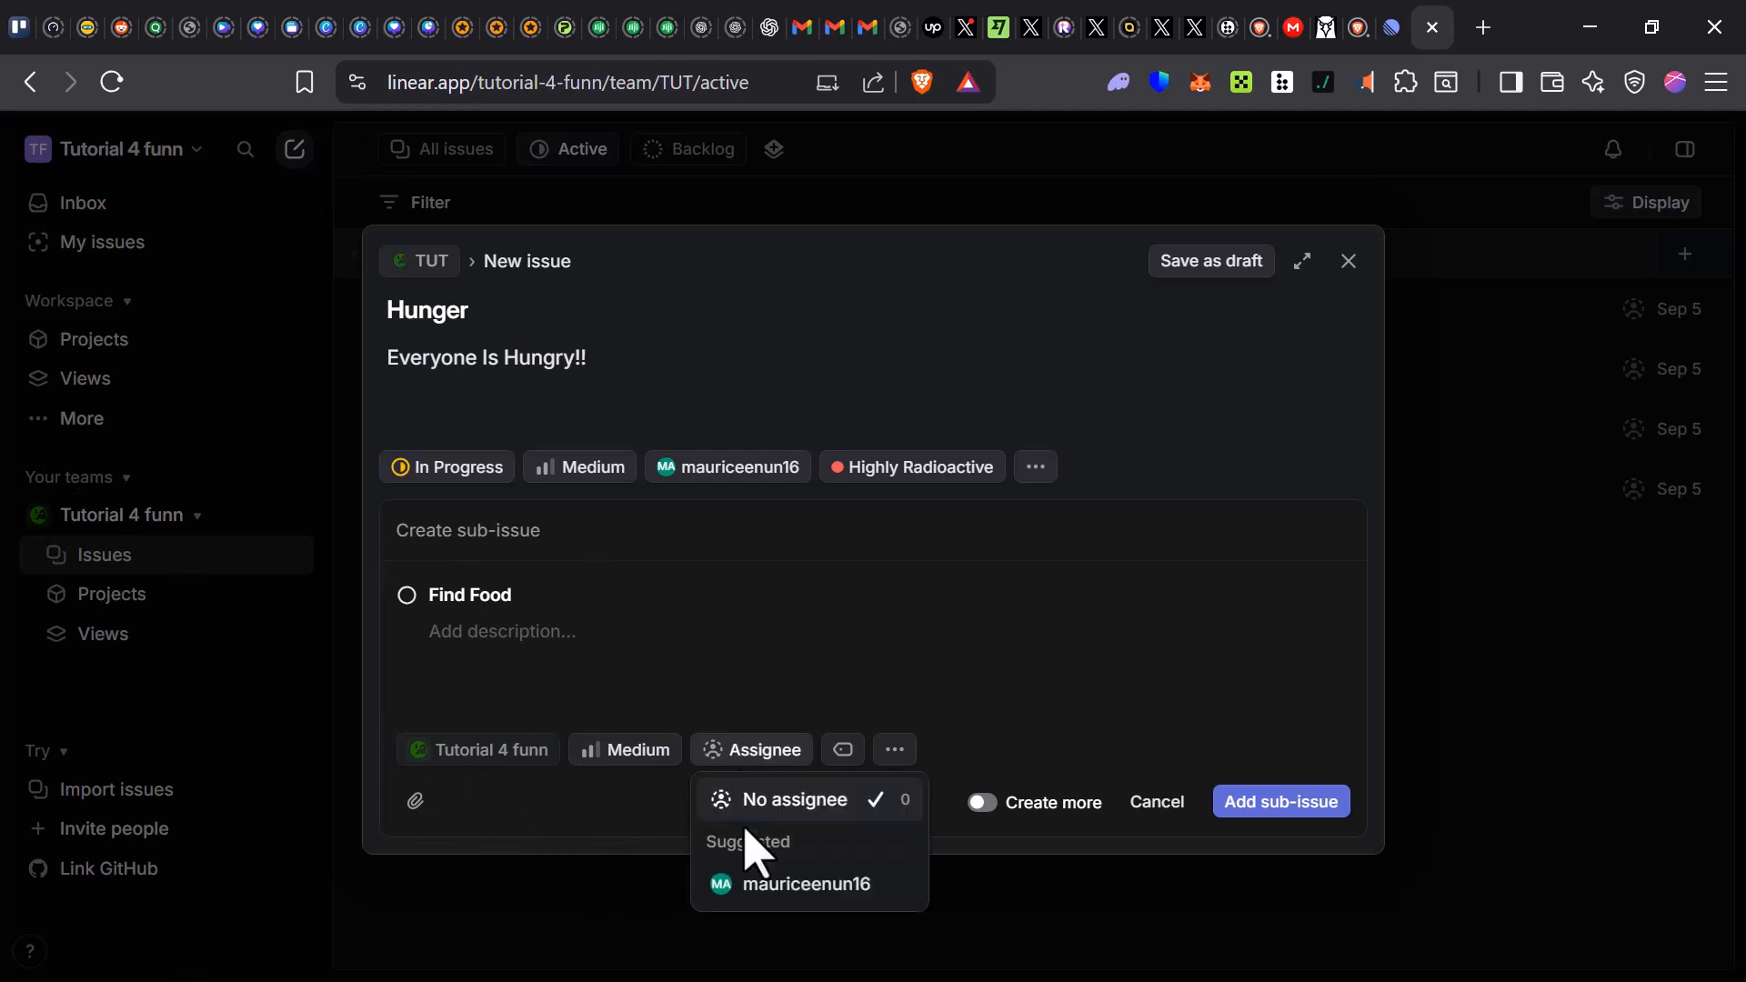
left_click(864, 755)
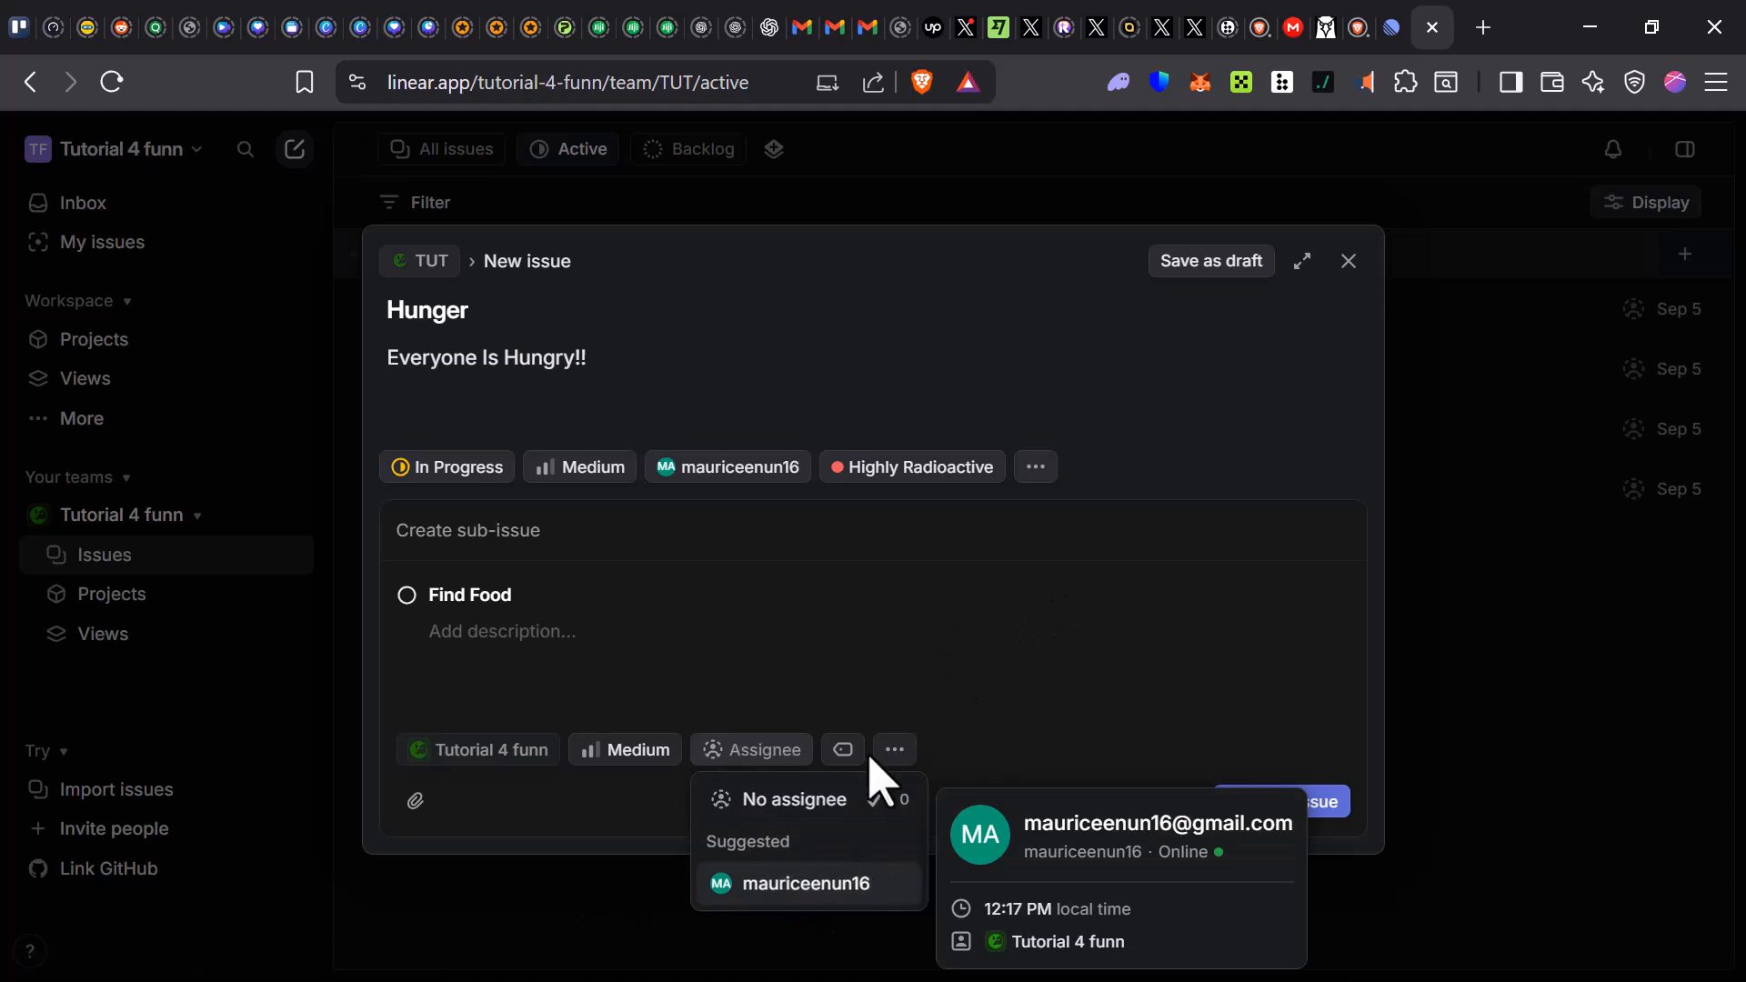
left_click(842, 753)
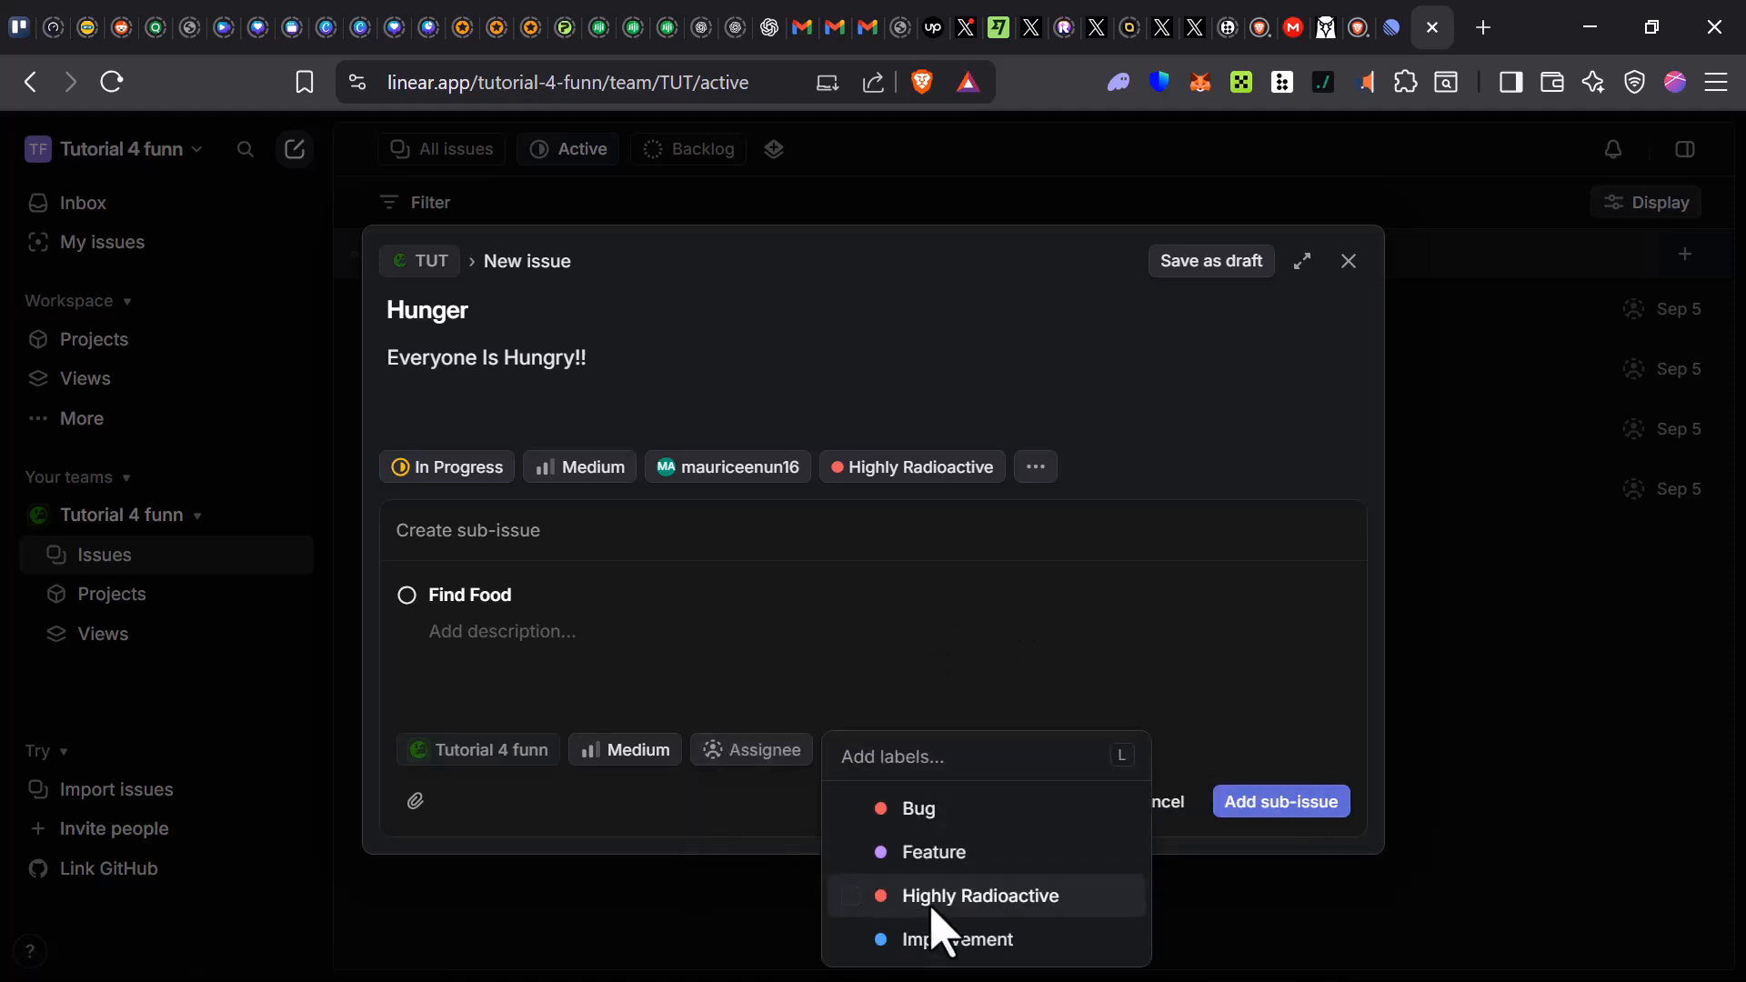
left_click(928, 669)
left_click(899, 753)
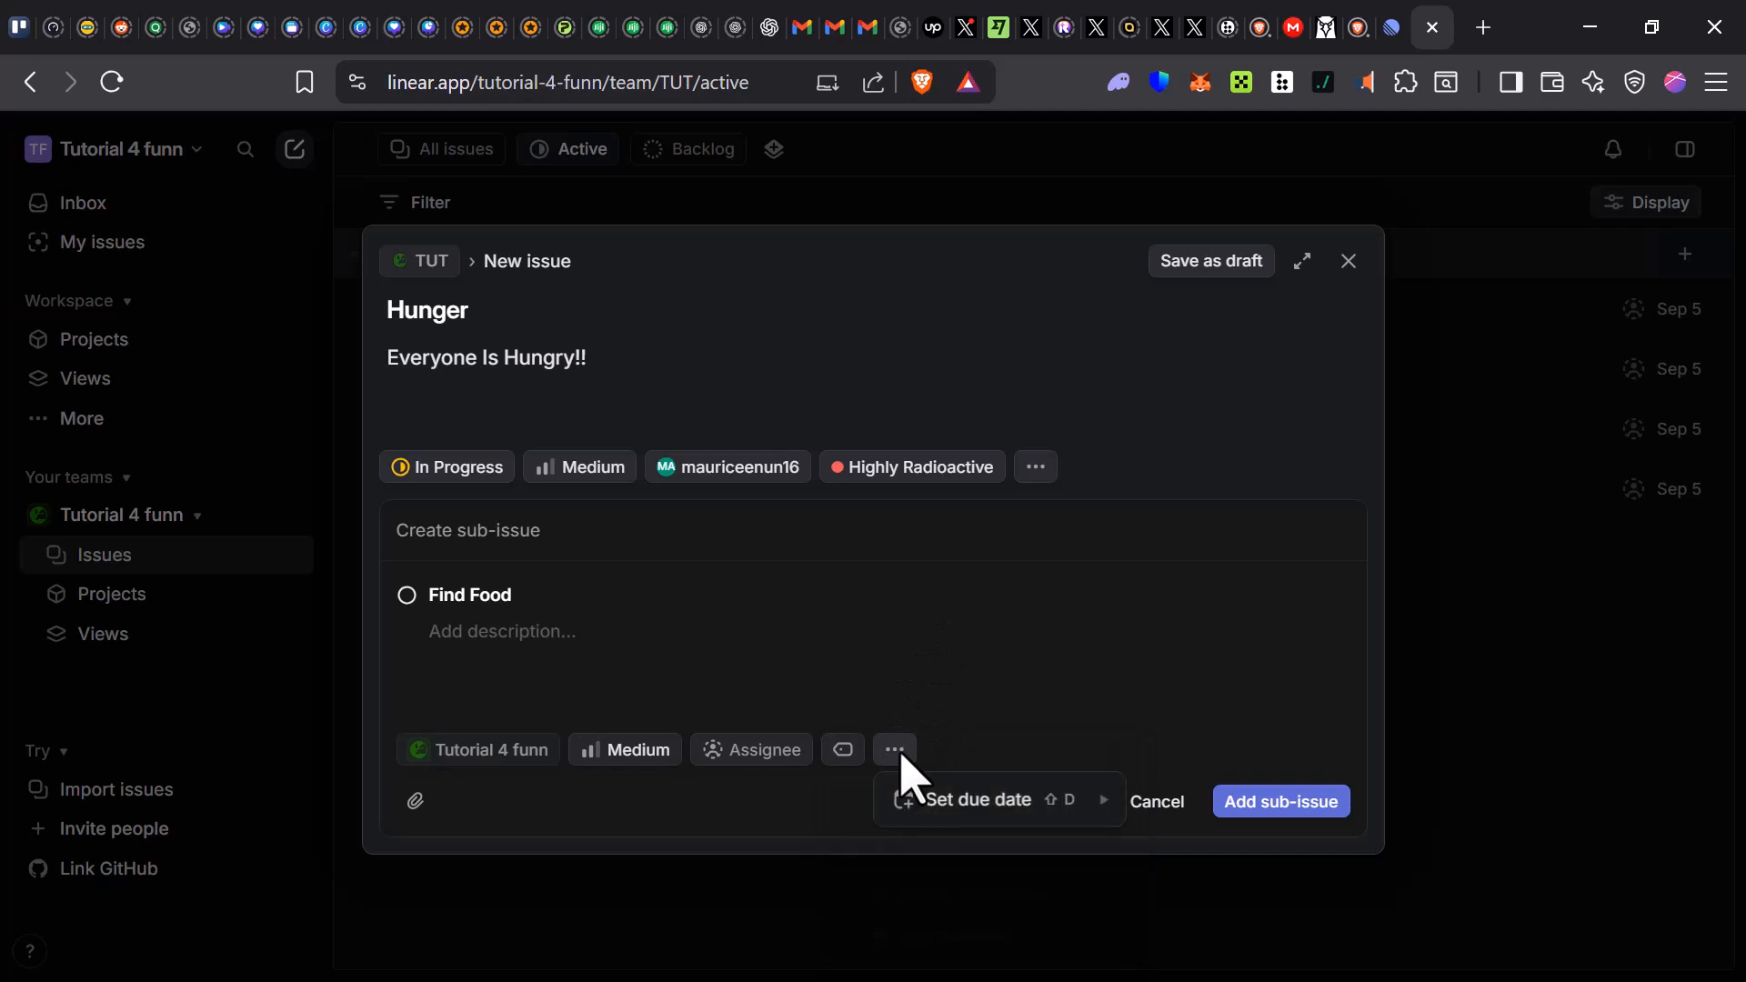
mouse_move(951, 805)
left_click(1036, 467)
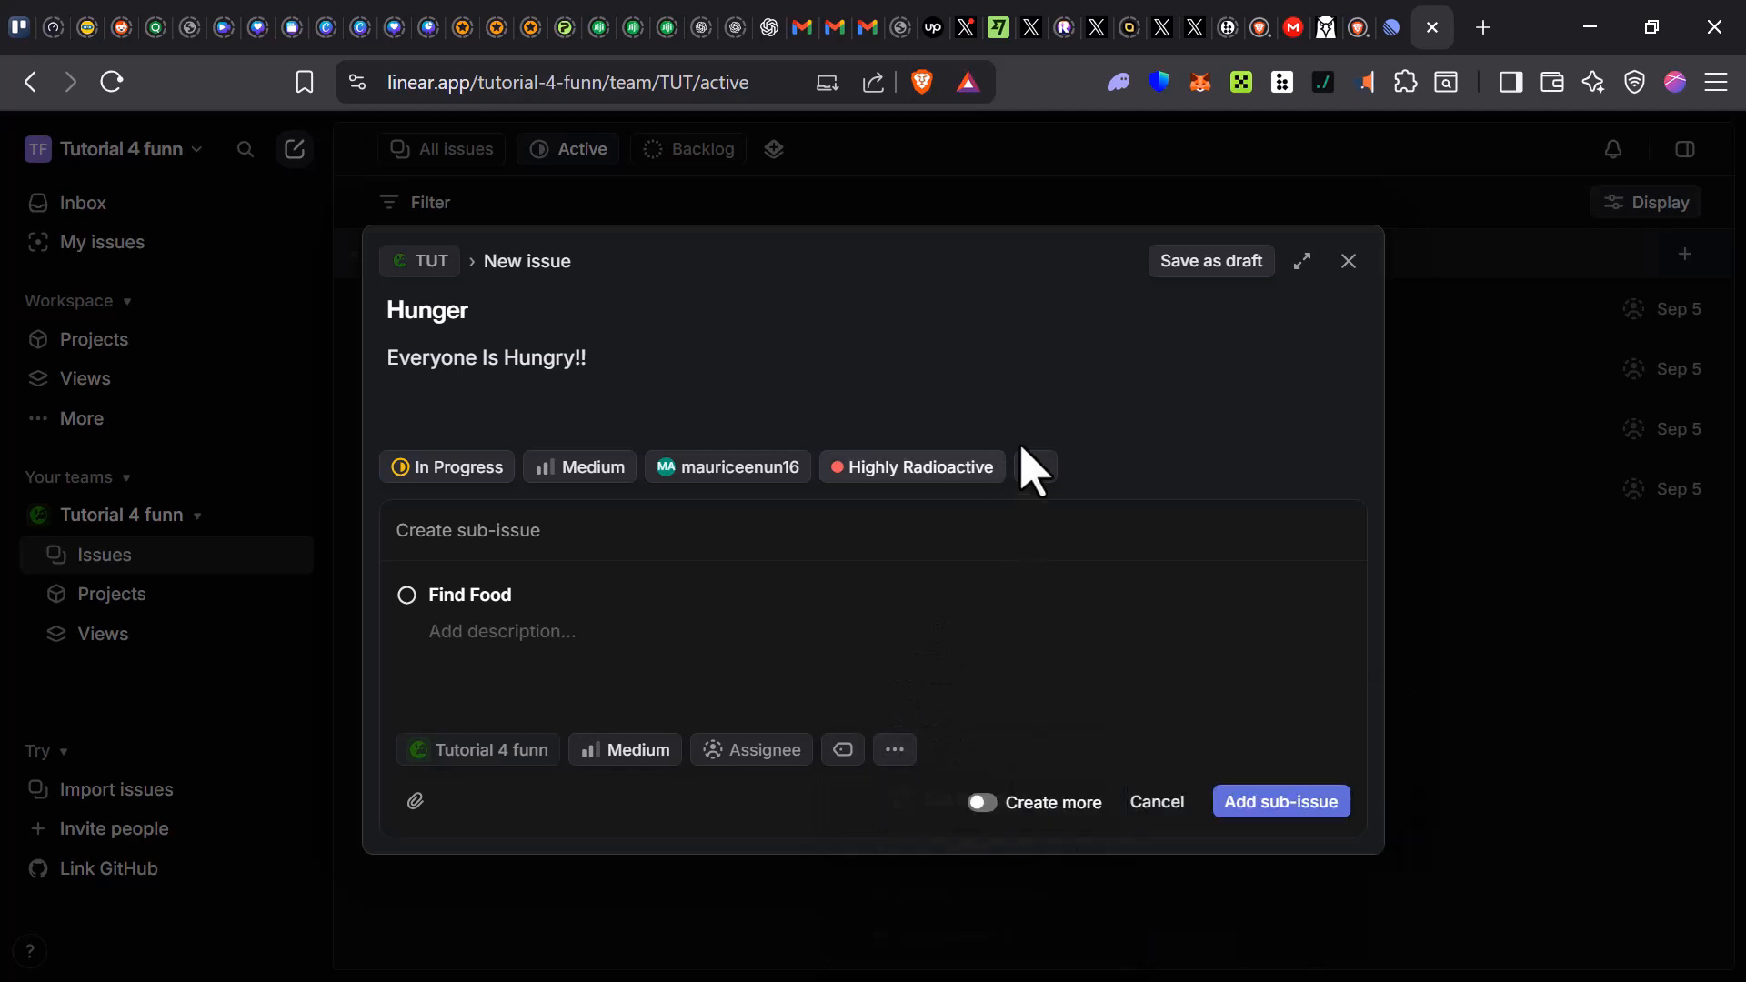
left_click(1038, 469)
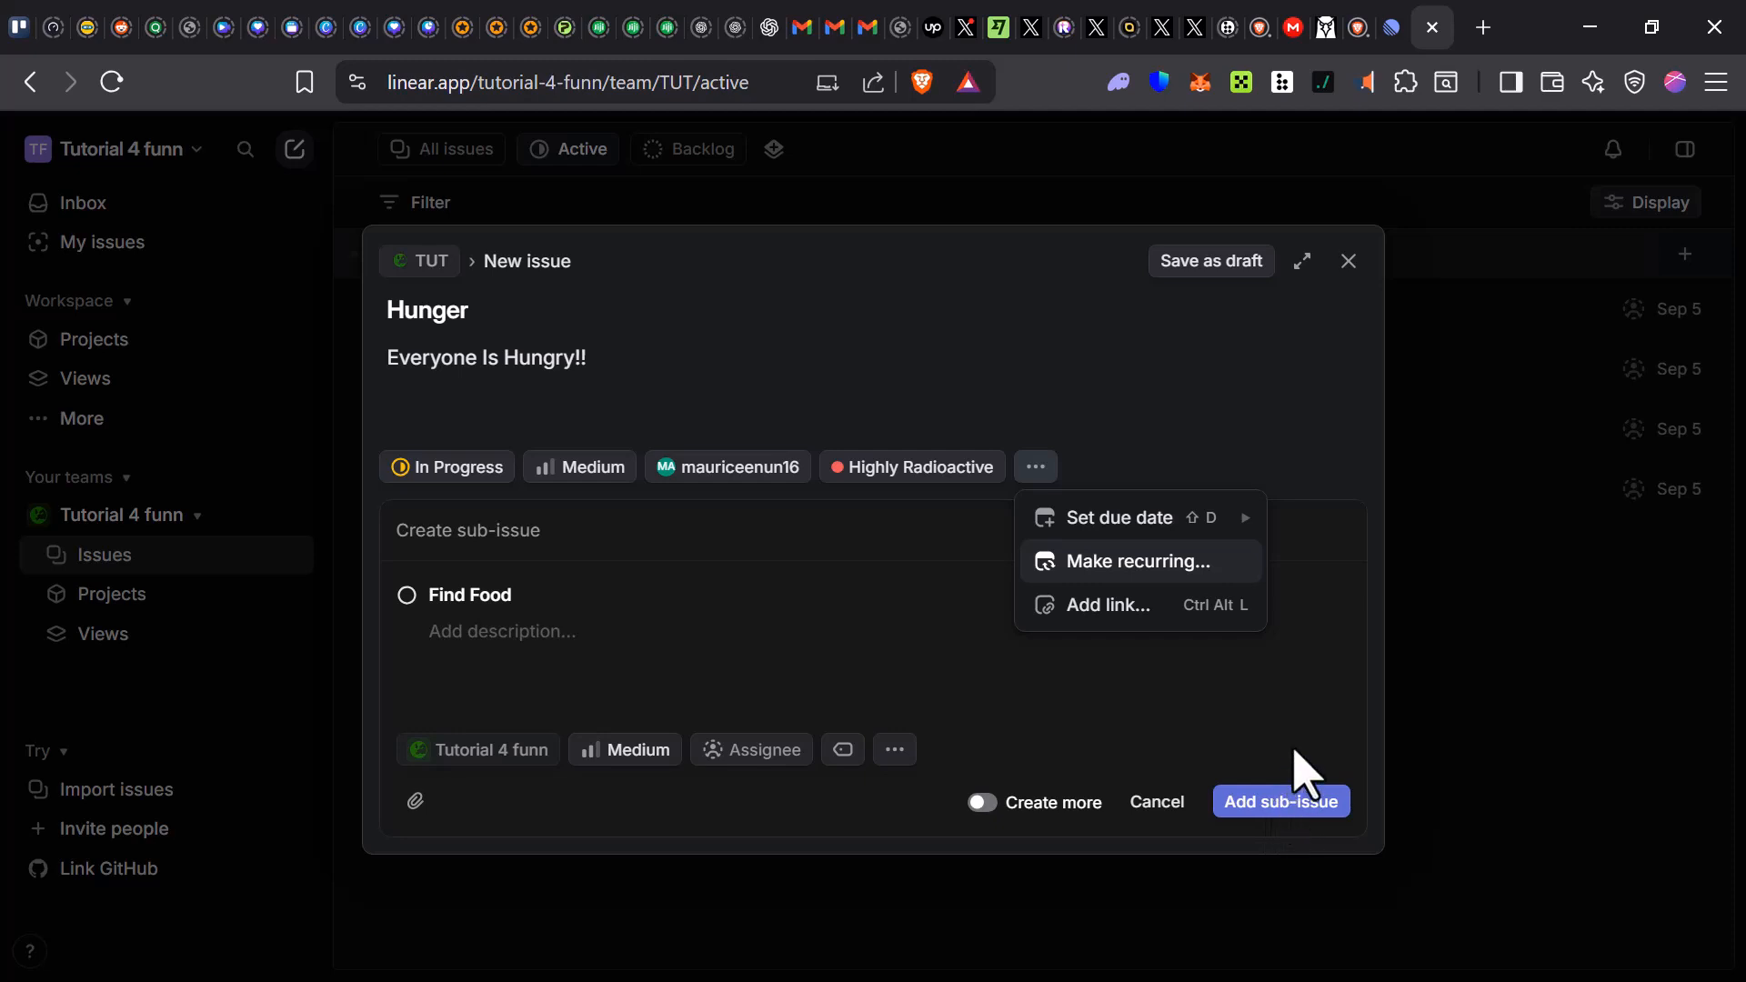
- Add the Find Food sub-issue to the Hunger issue and create the issue
left_click(1285, 808)
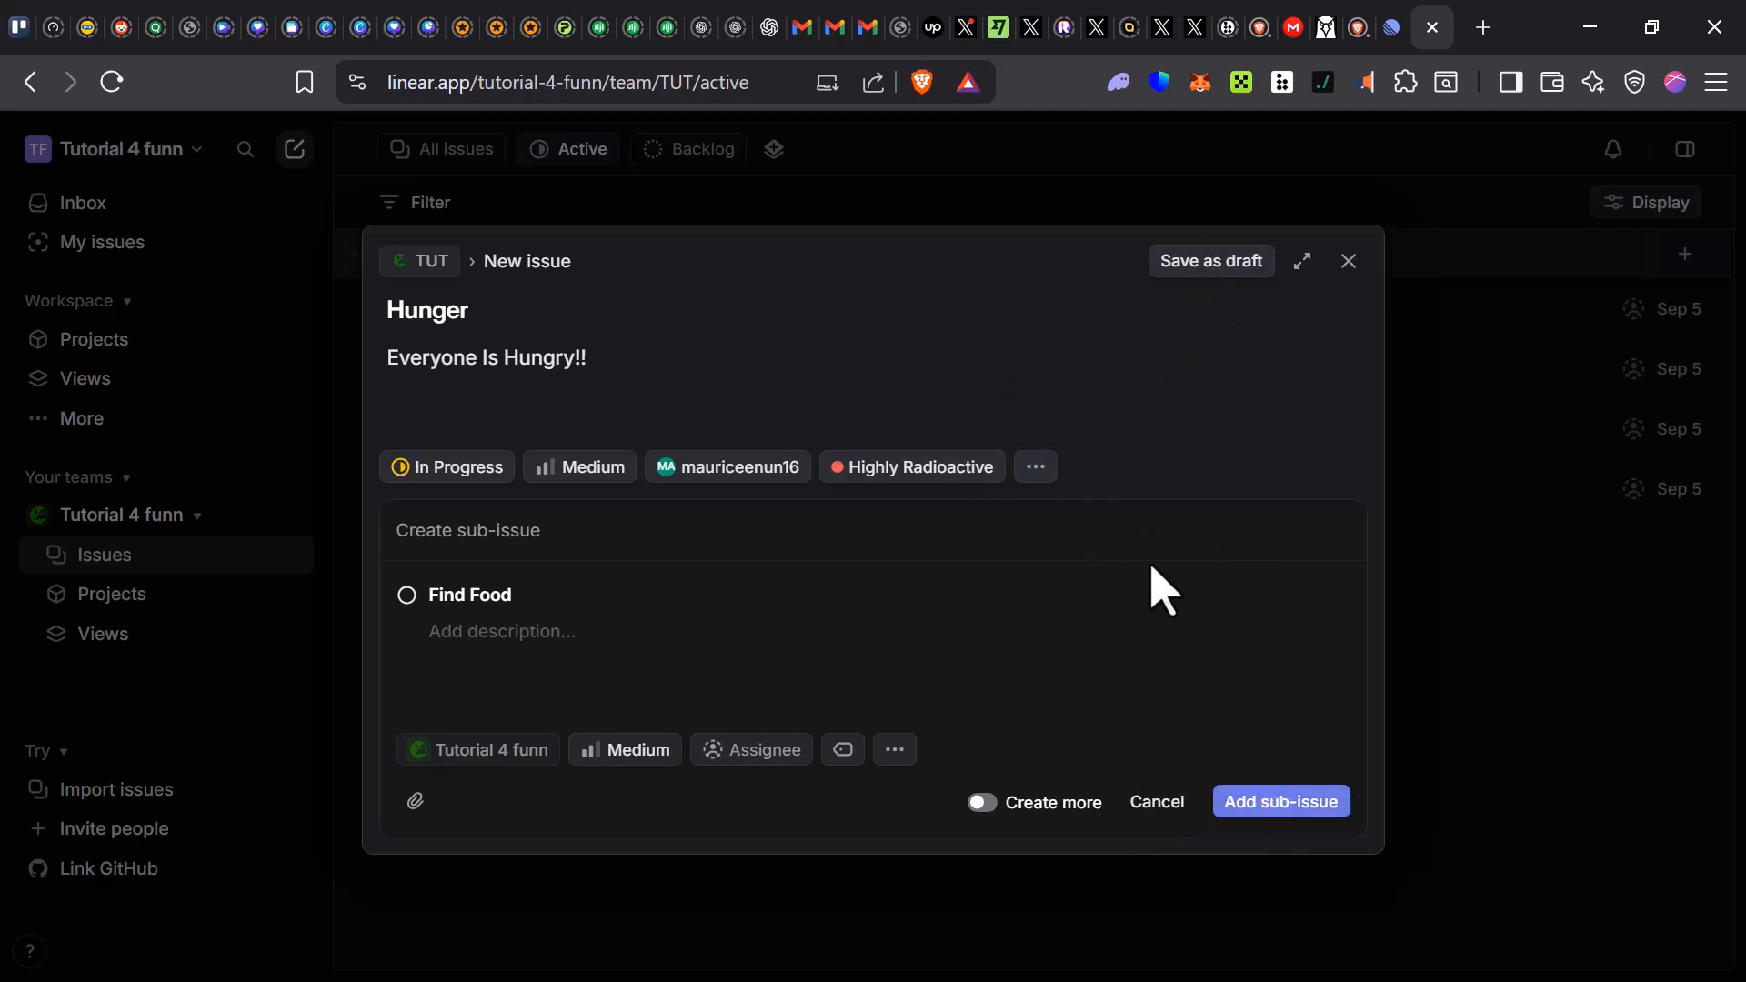
key("ctrl+Return")
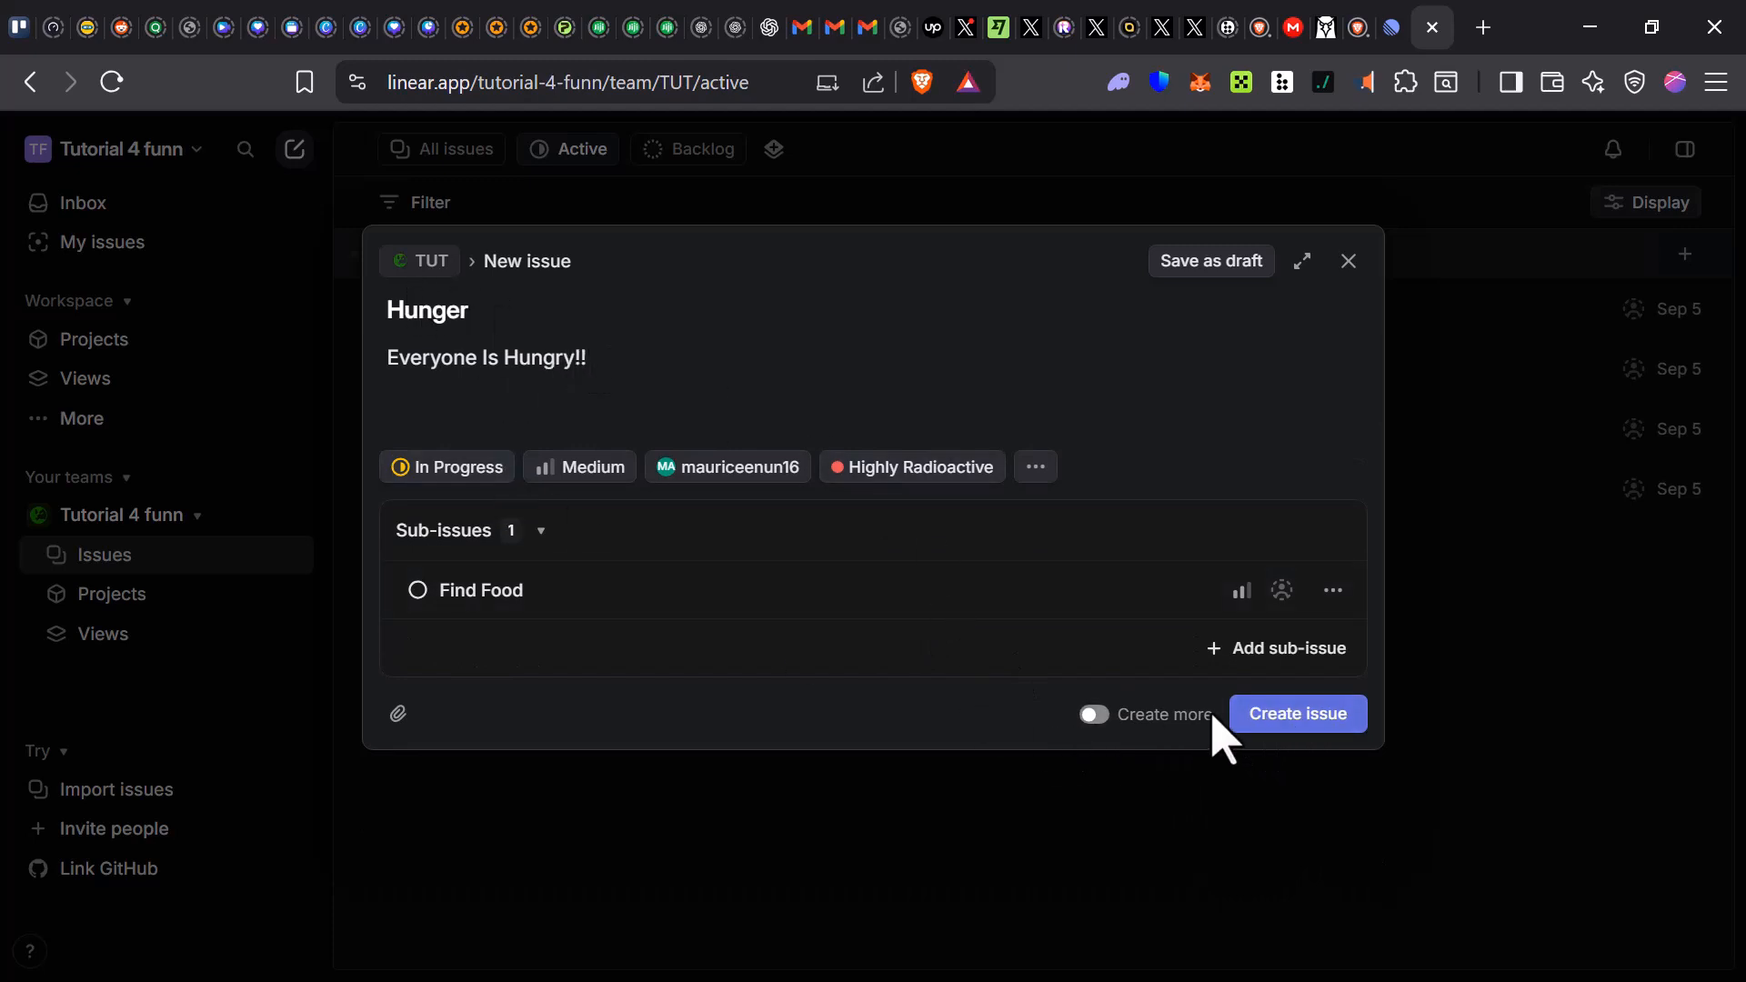
left_click(1266, 723)
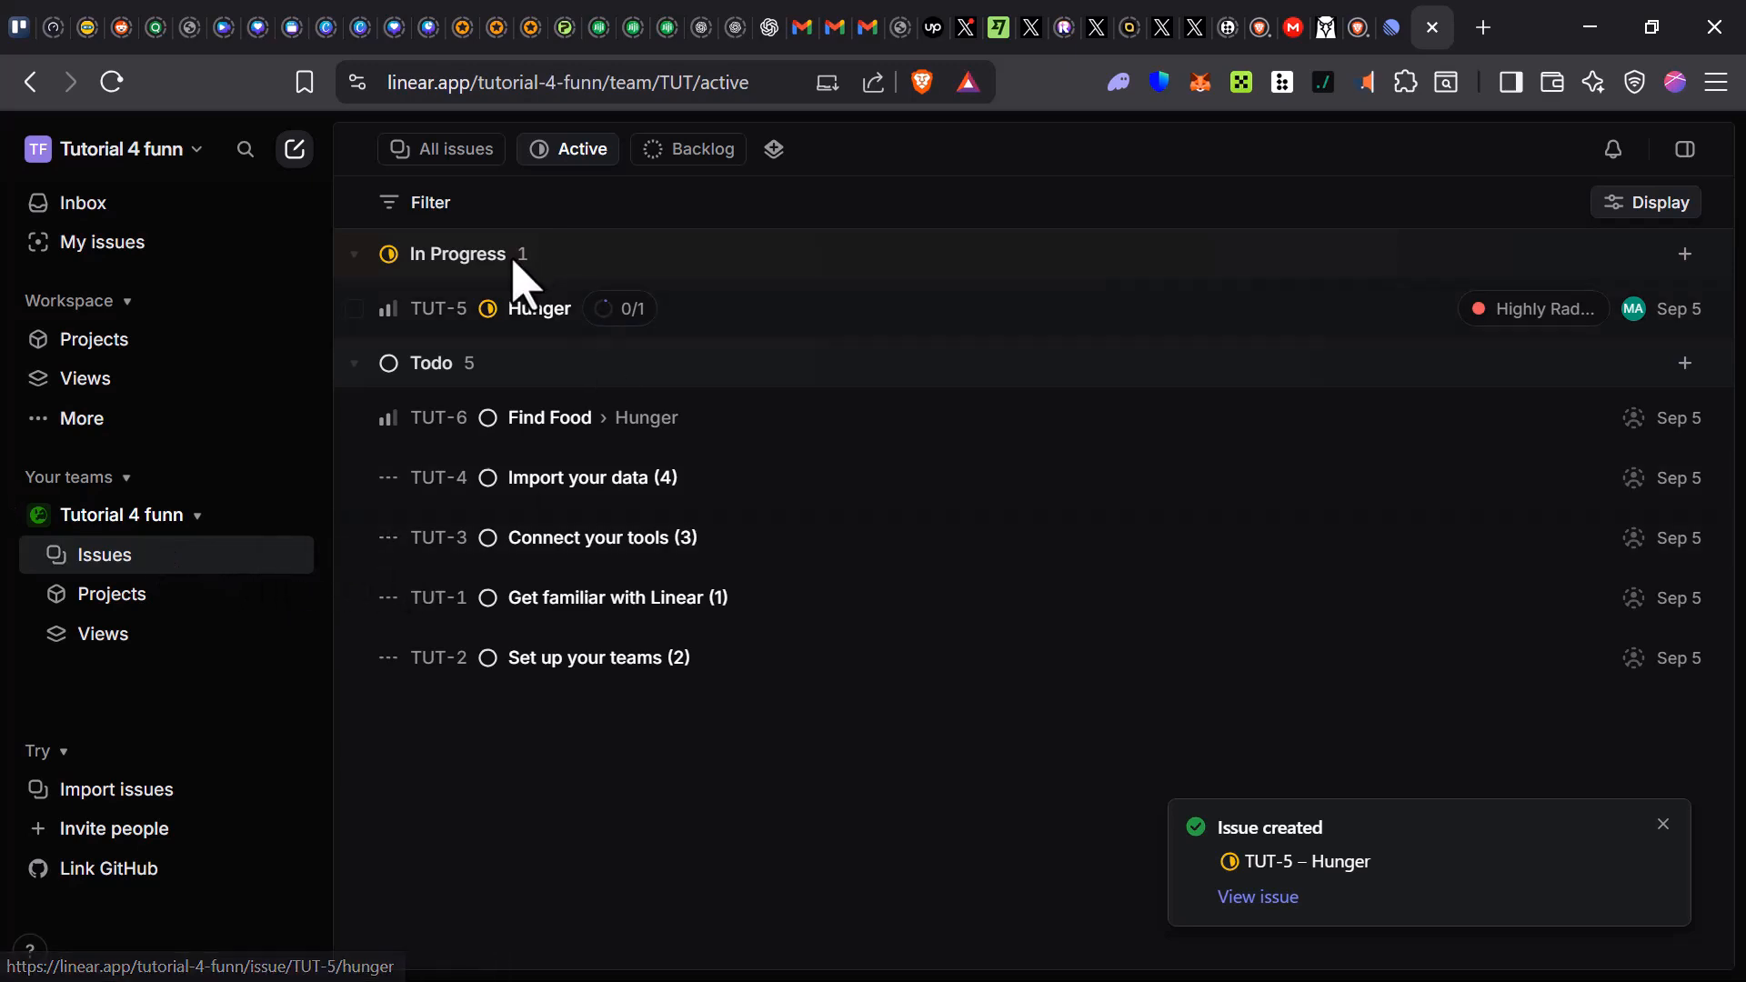
- View the team's projects and the workspace's projects, and start a new project from the workspace's Projects page
left_click(108, 338)
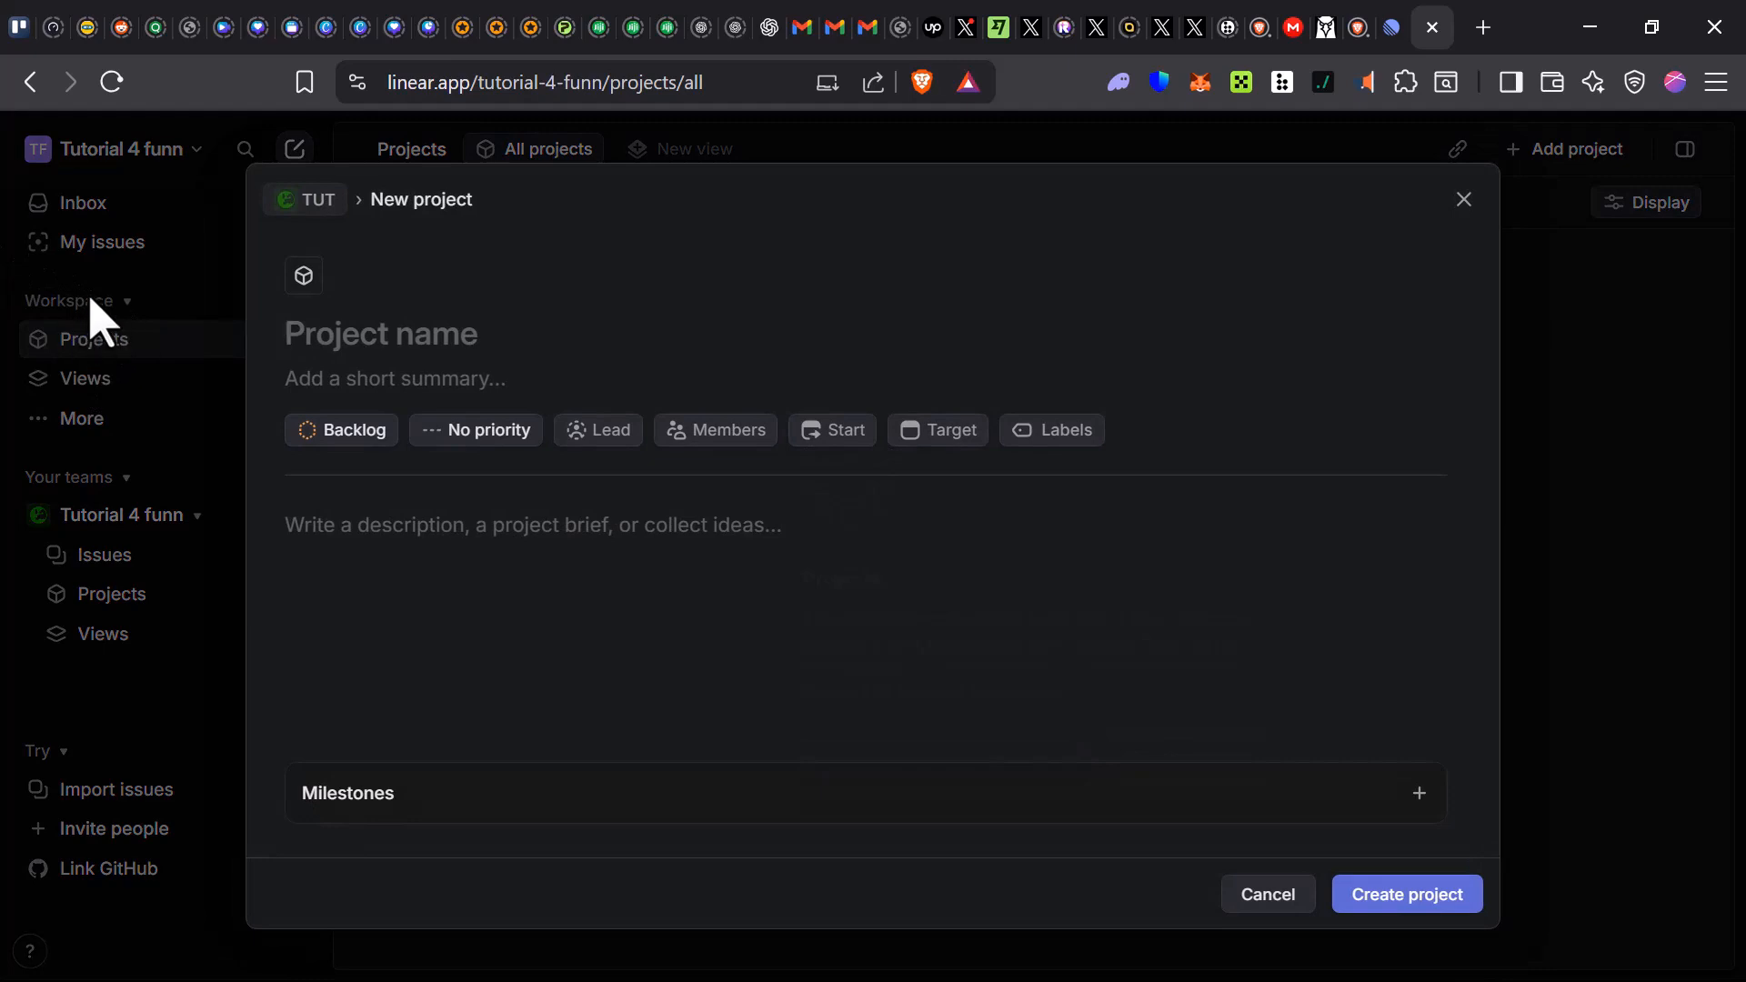
left_click(100, 320)
left_click(95, 601)
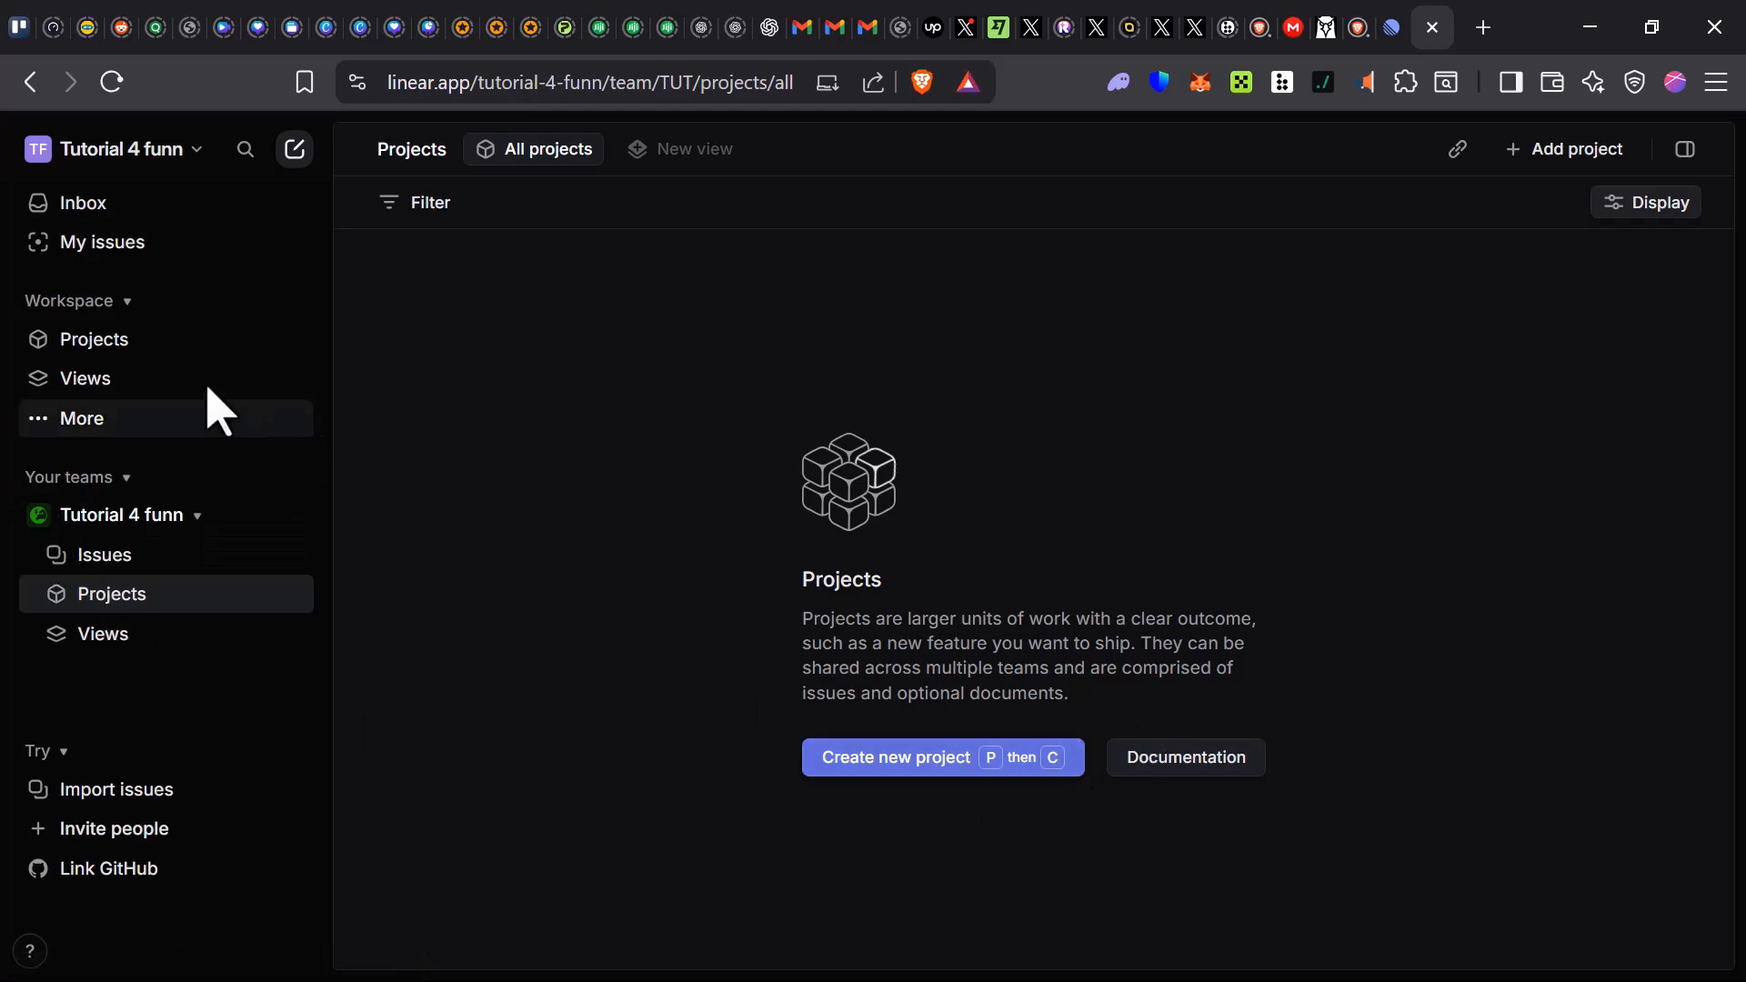
left_click(105, 339)
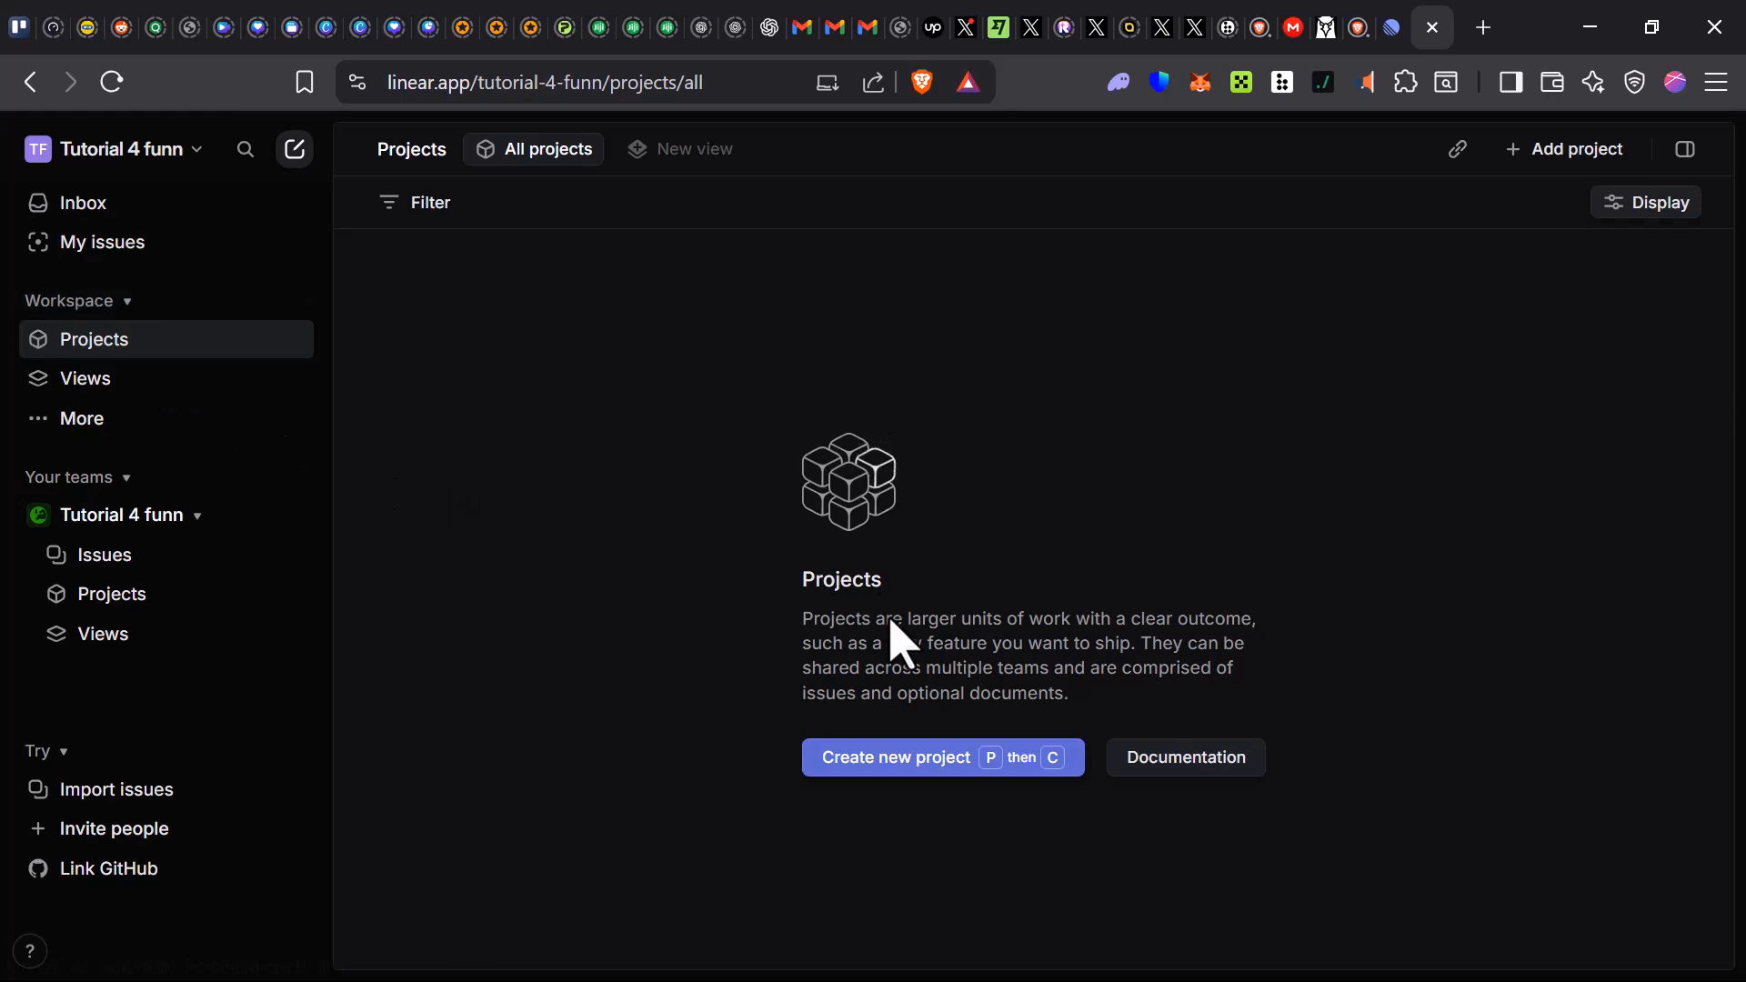
left_click(869, 769)
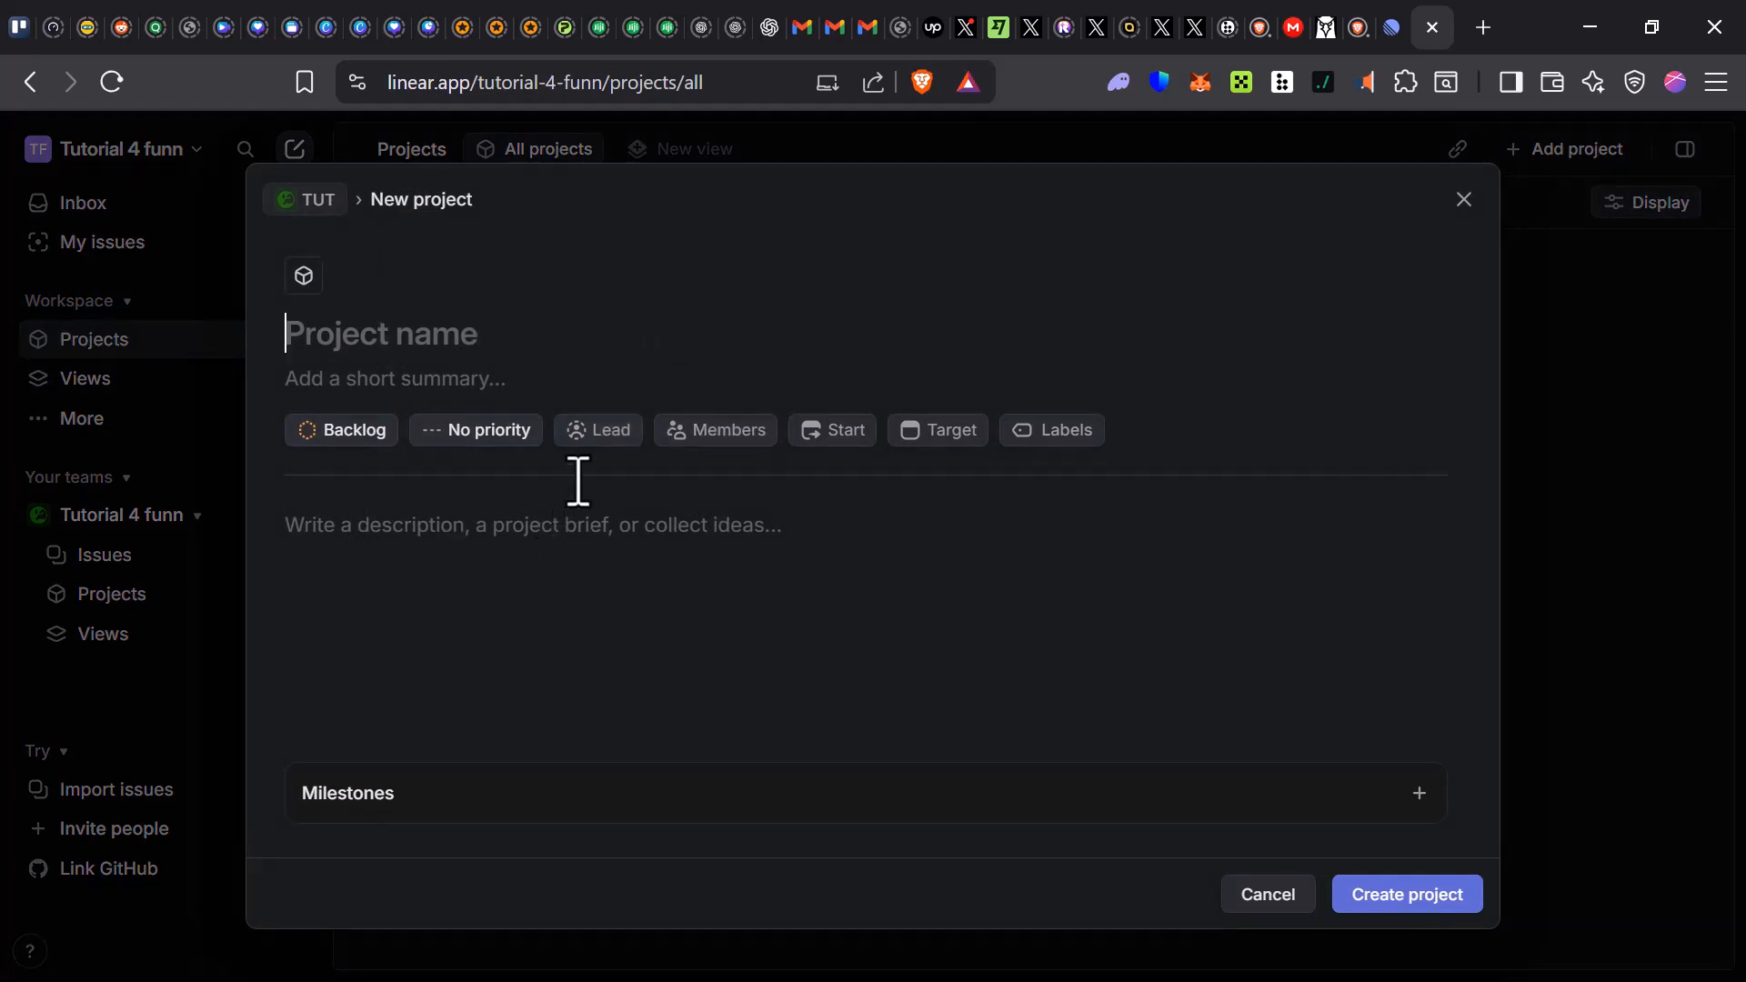
- Examine the lead, members, start date, target date and label options for the new project
left_click(596, 455)
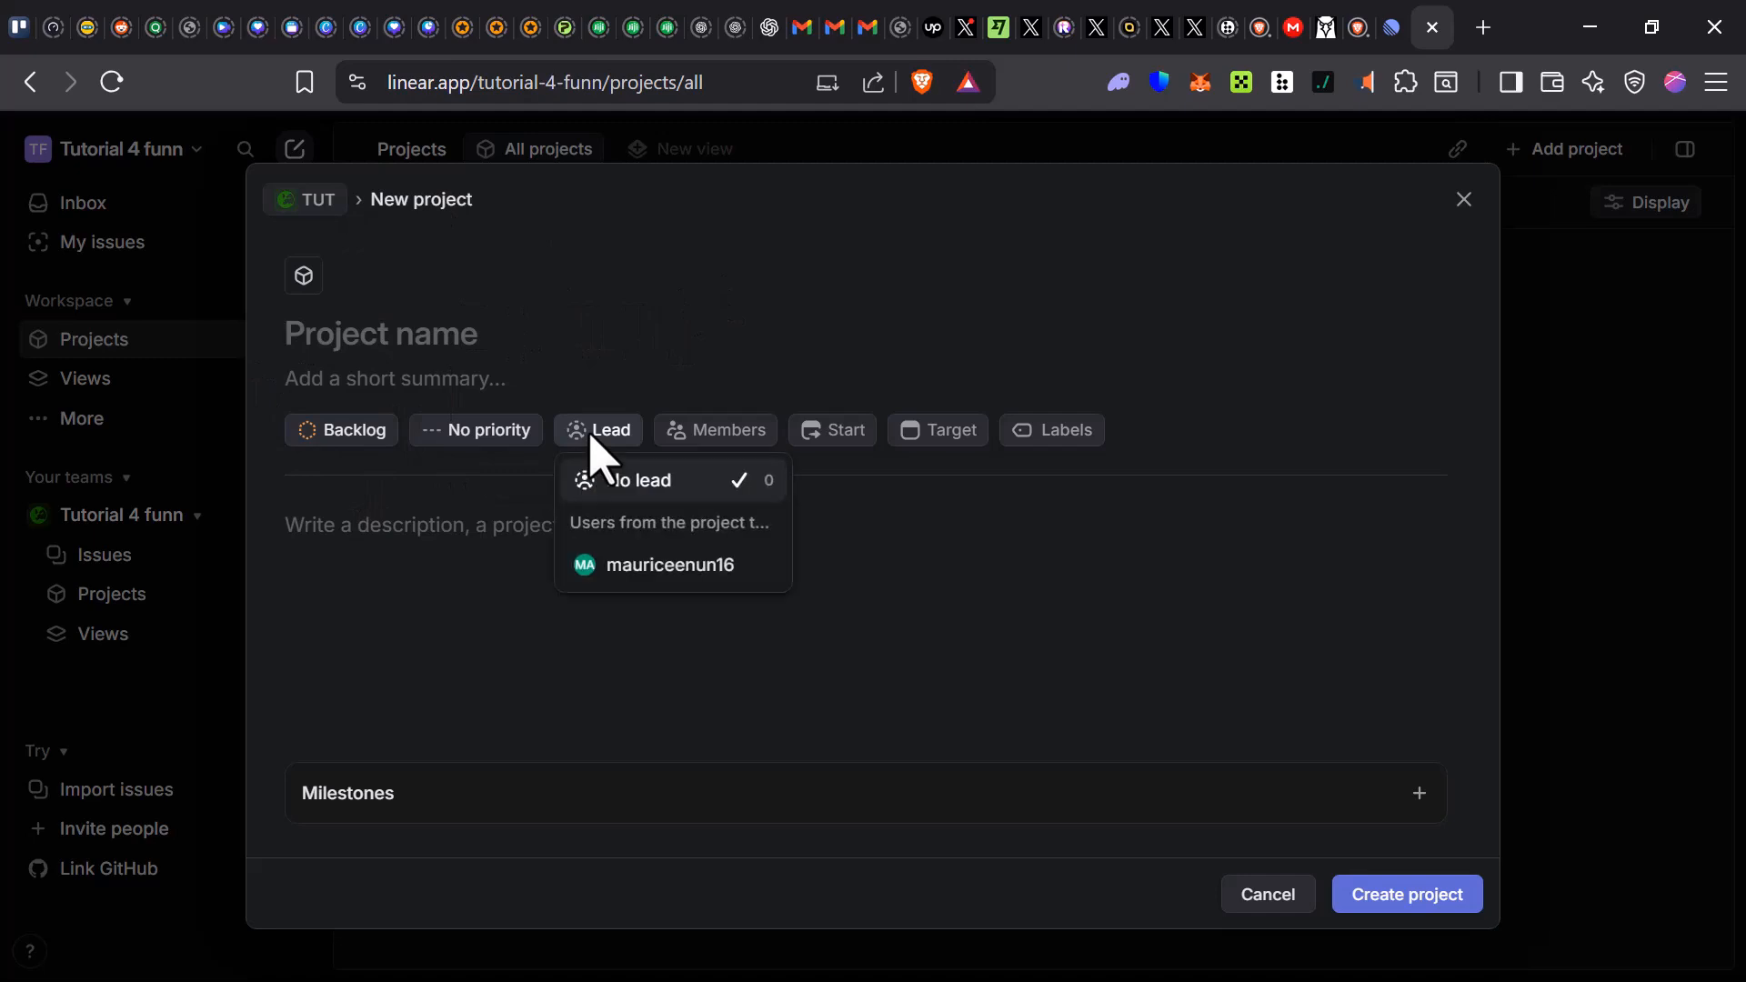
left_click(754, 618)
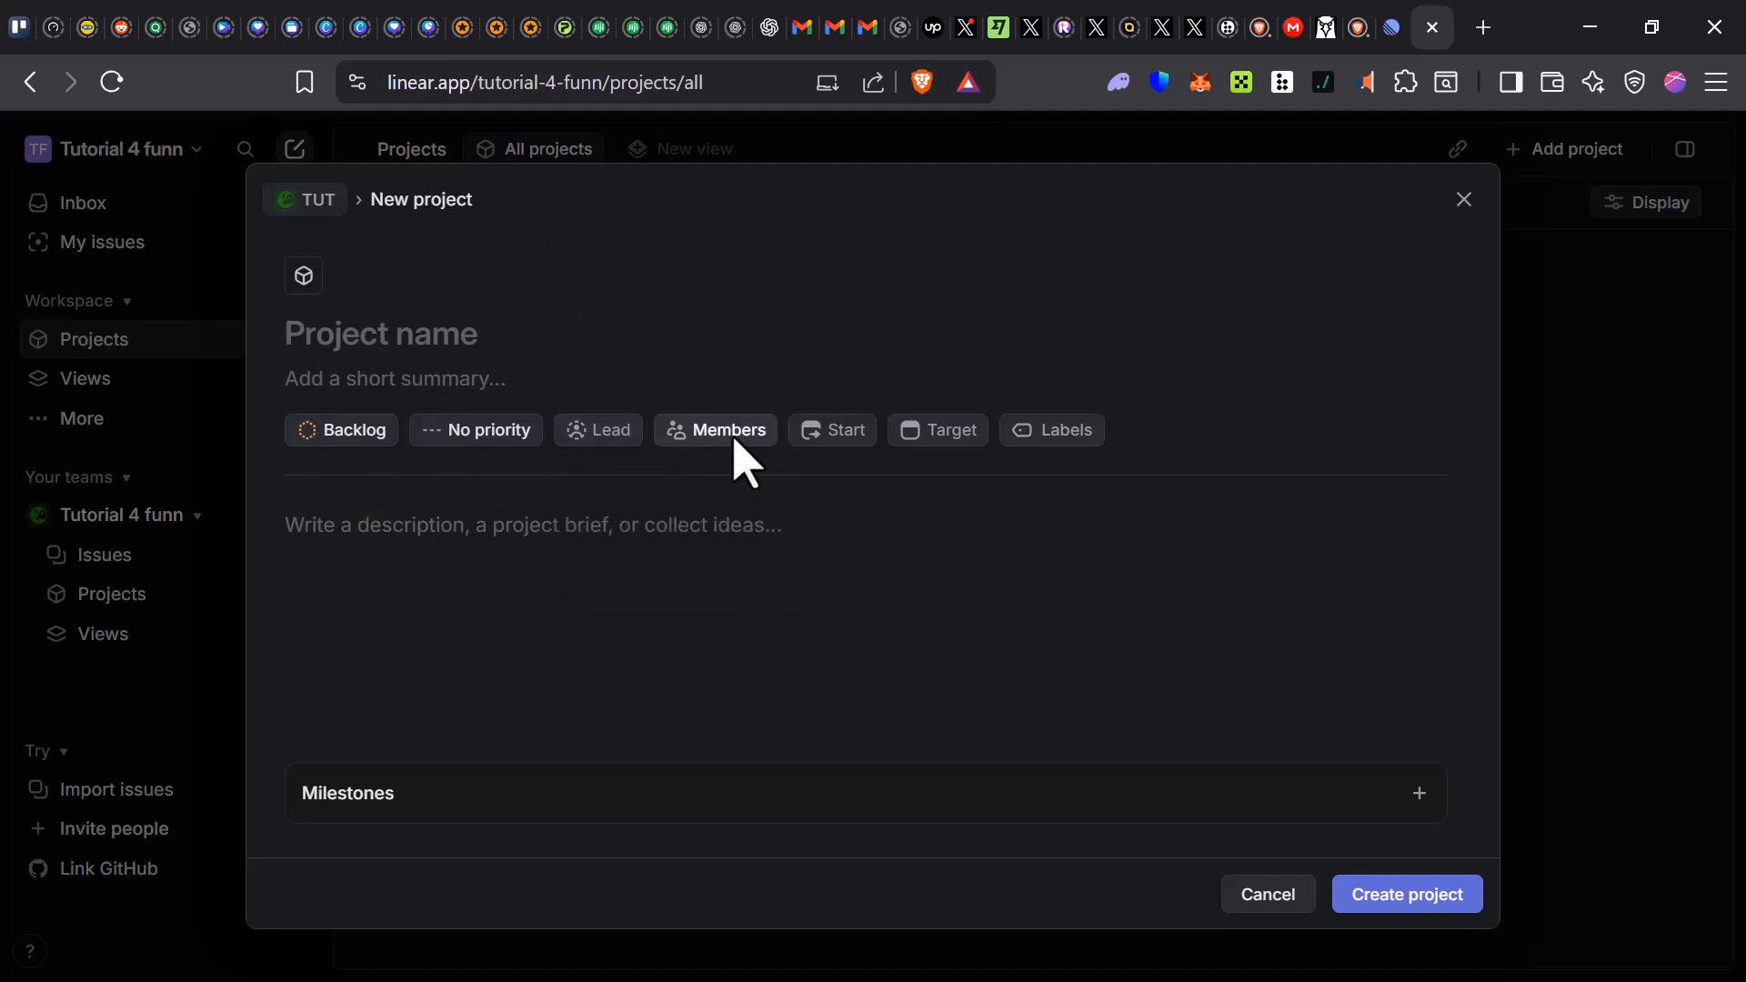
left_click(733, 455)
left_click(784, 566)
left_click(830, 440)
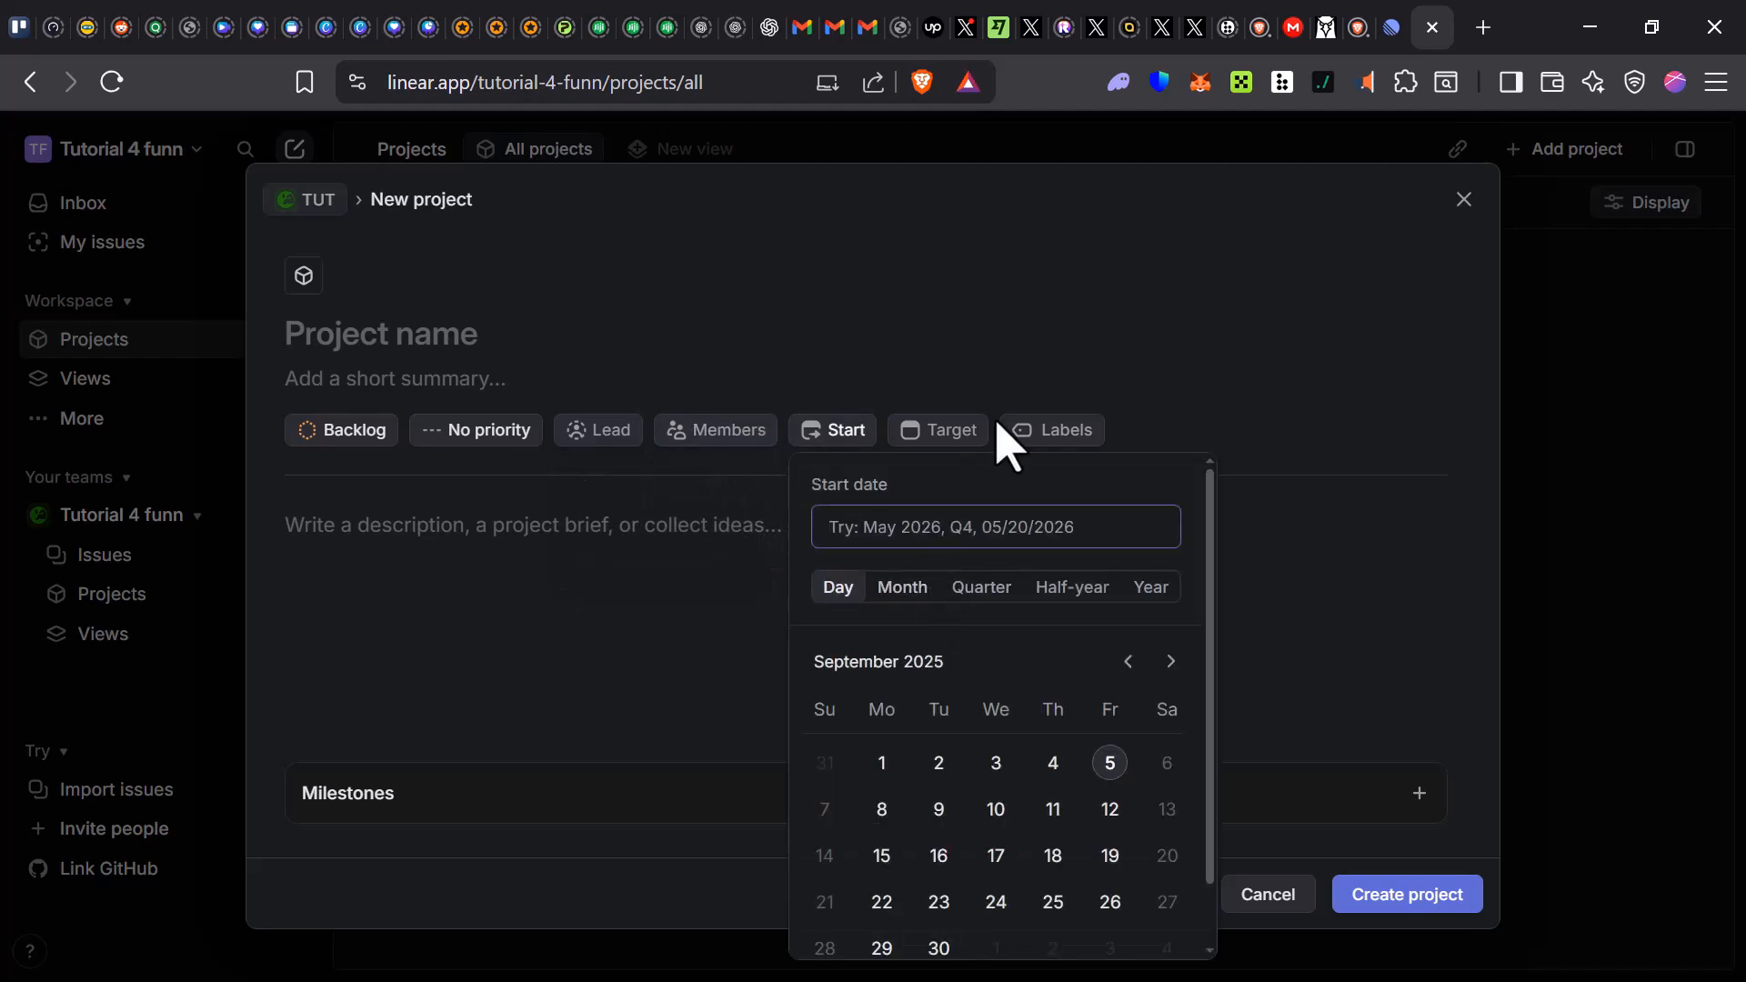
left_click(923, 446)
left_click(923, 445)
left_click(1089, 442)
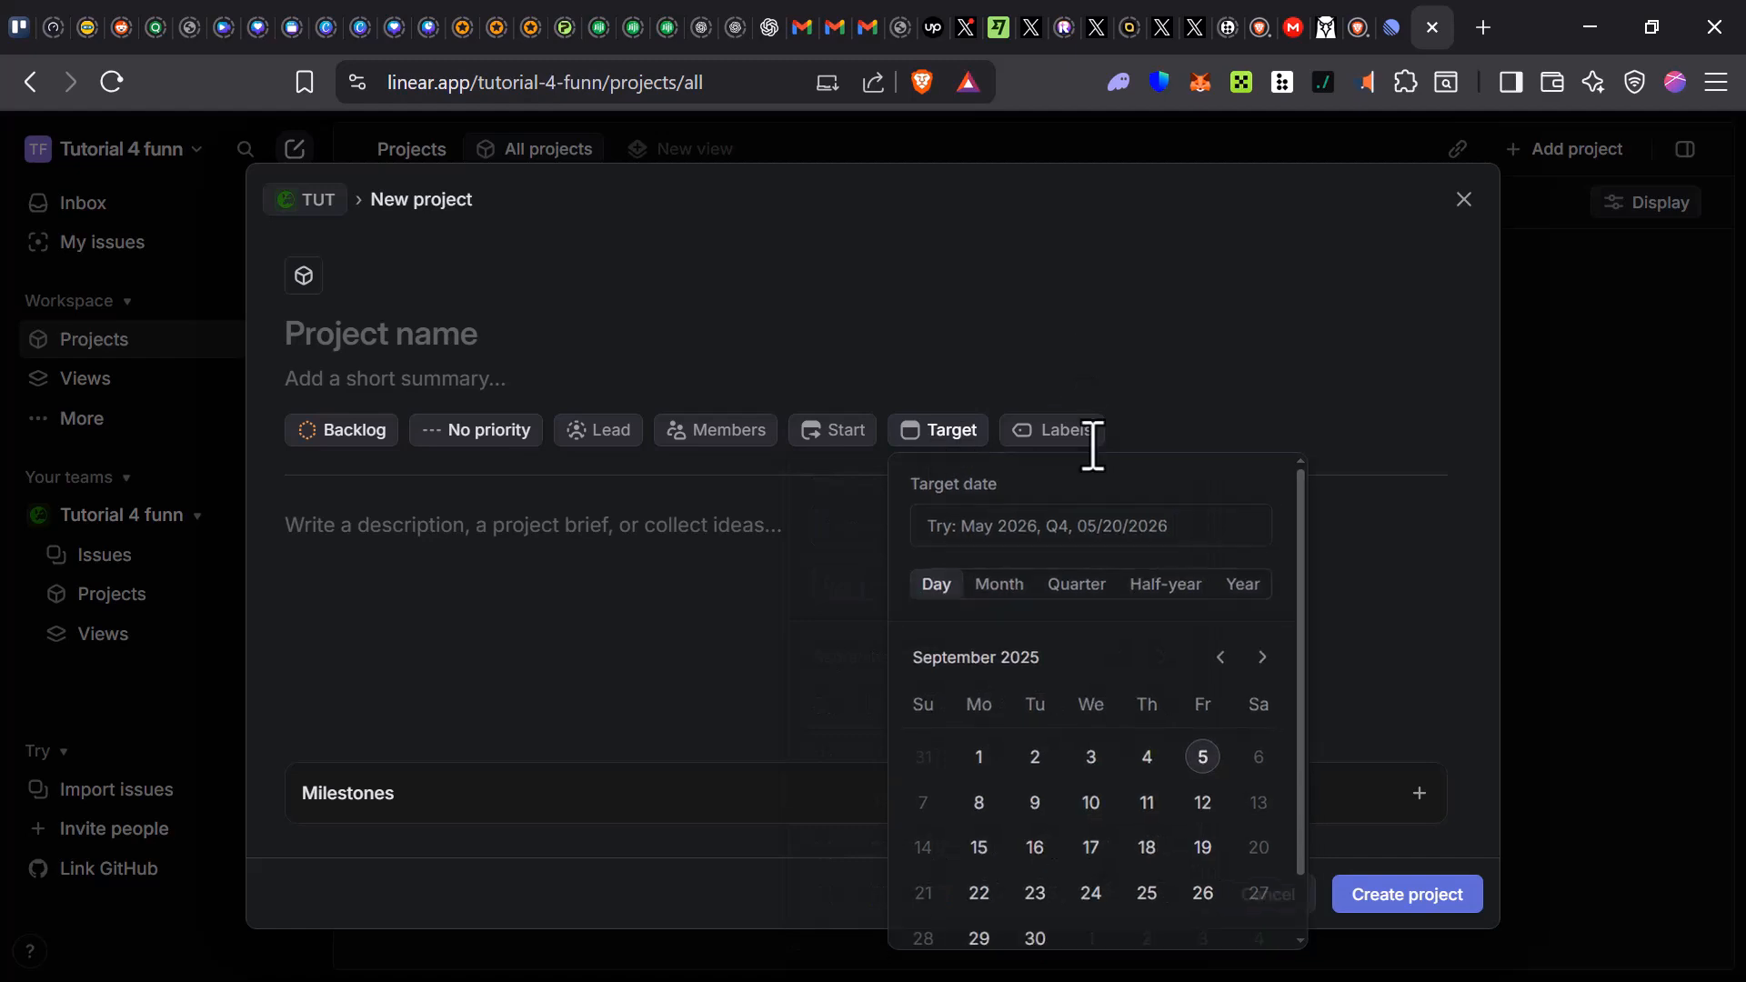
left_click(1080, 440)
left_click(1117, 409)
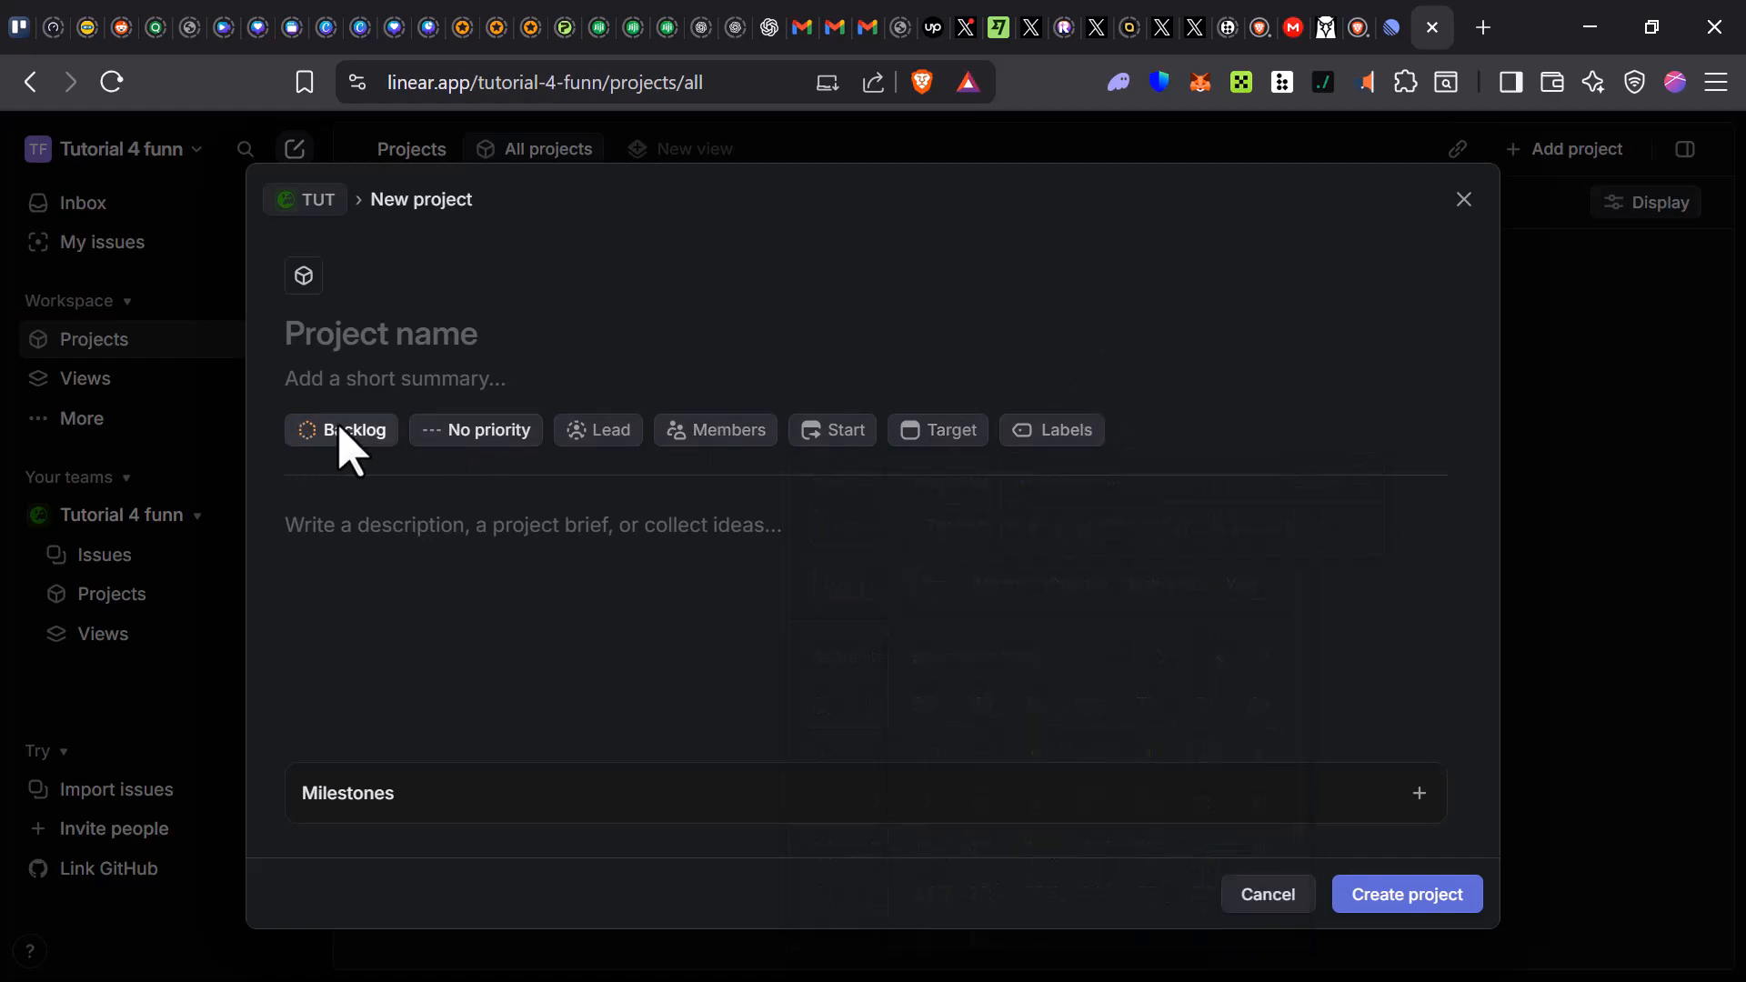
- Examine the status options for the new project
left_click(361, 446)
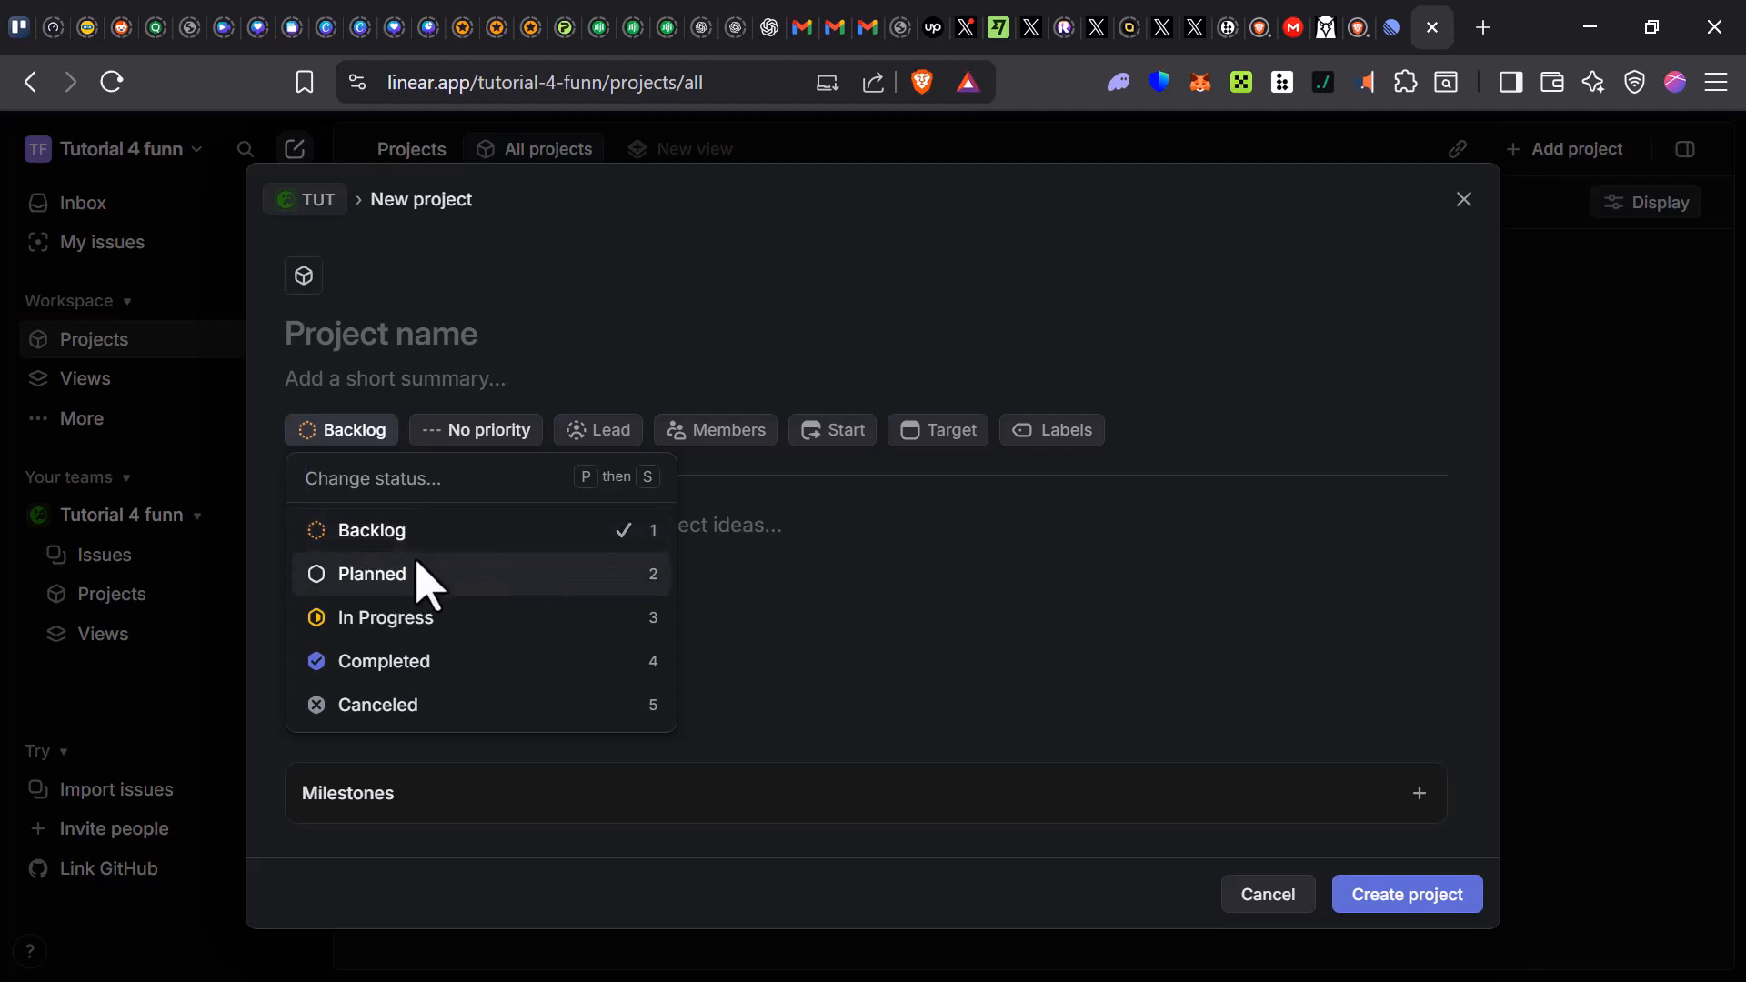
left_click(920, 735)
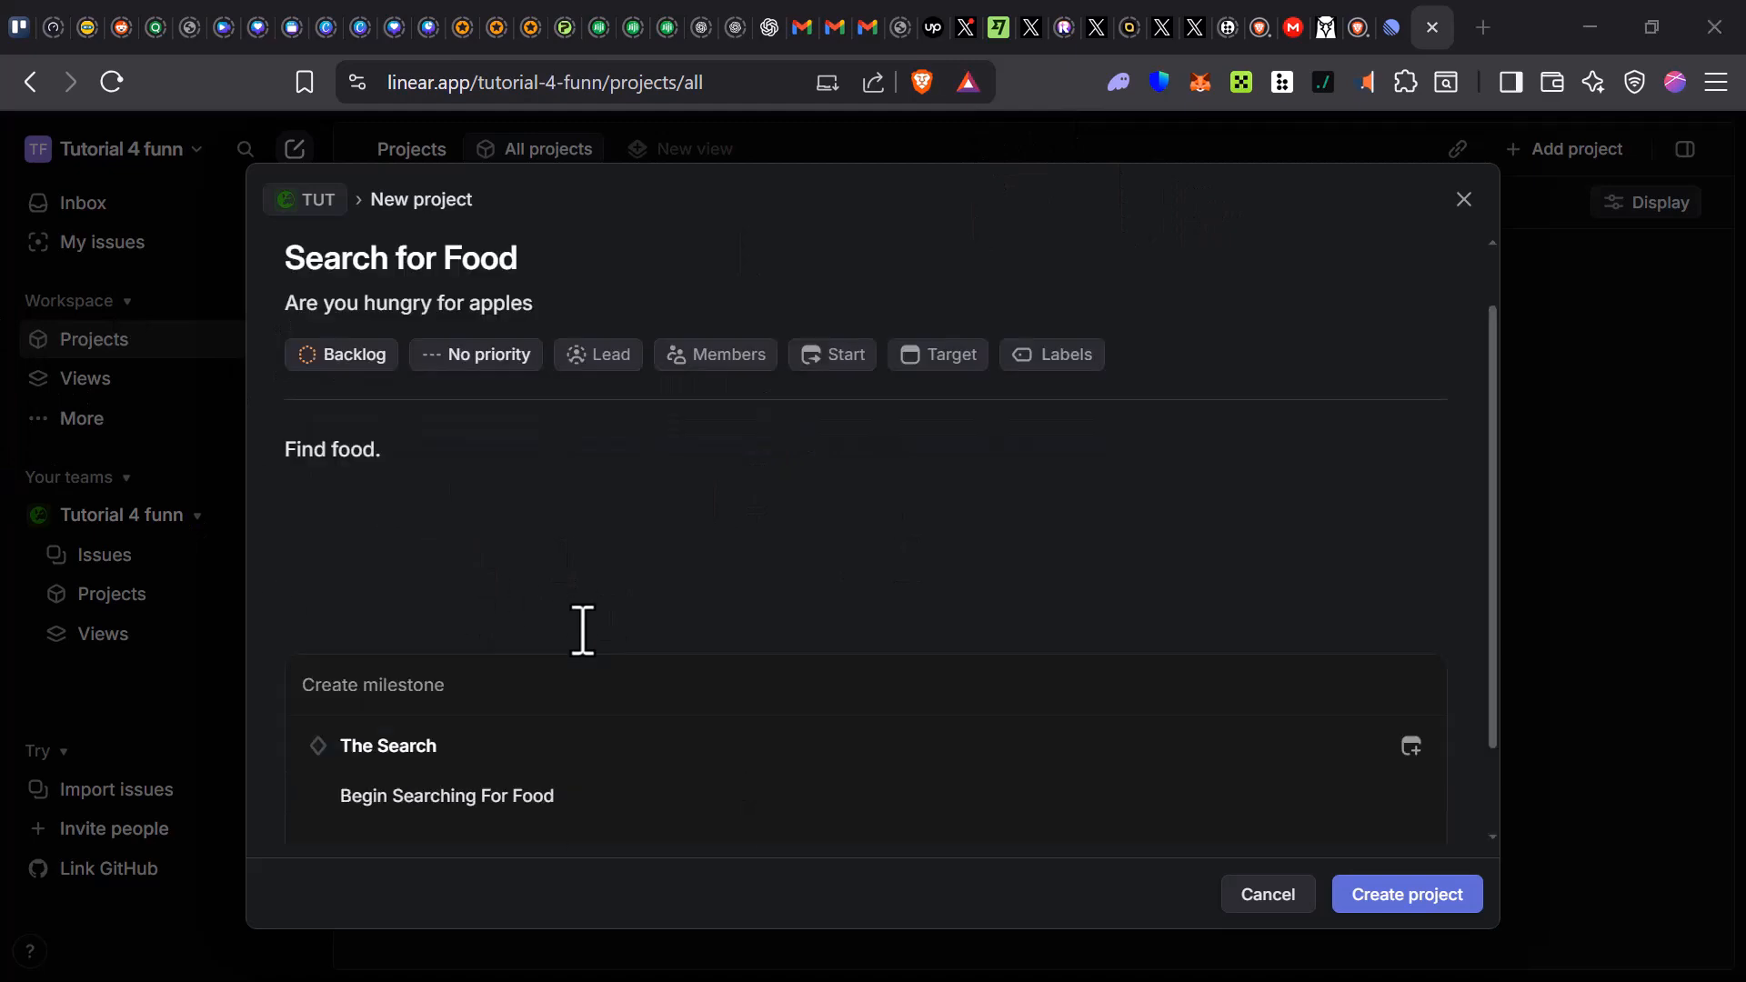
left_click(352, 378)
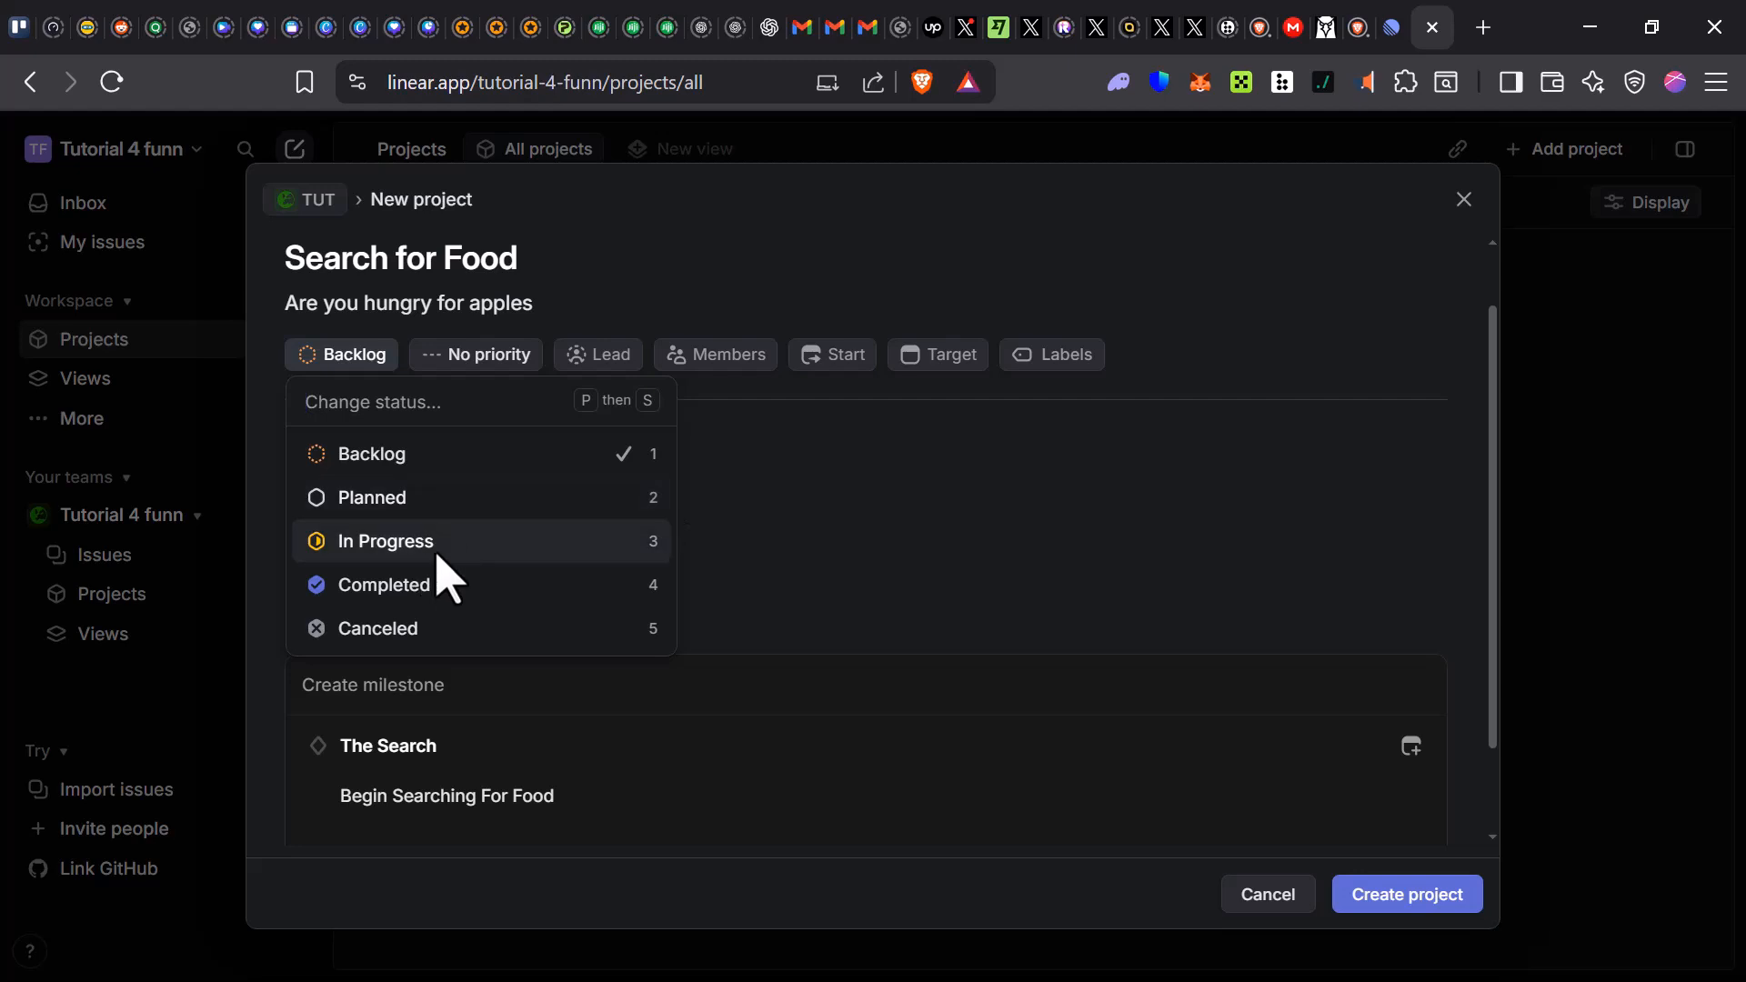
left_click(820, 463)
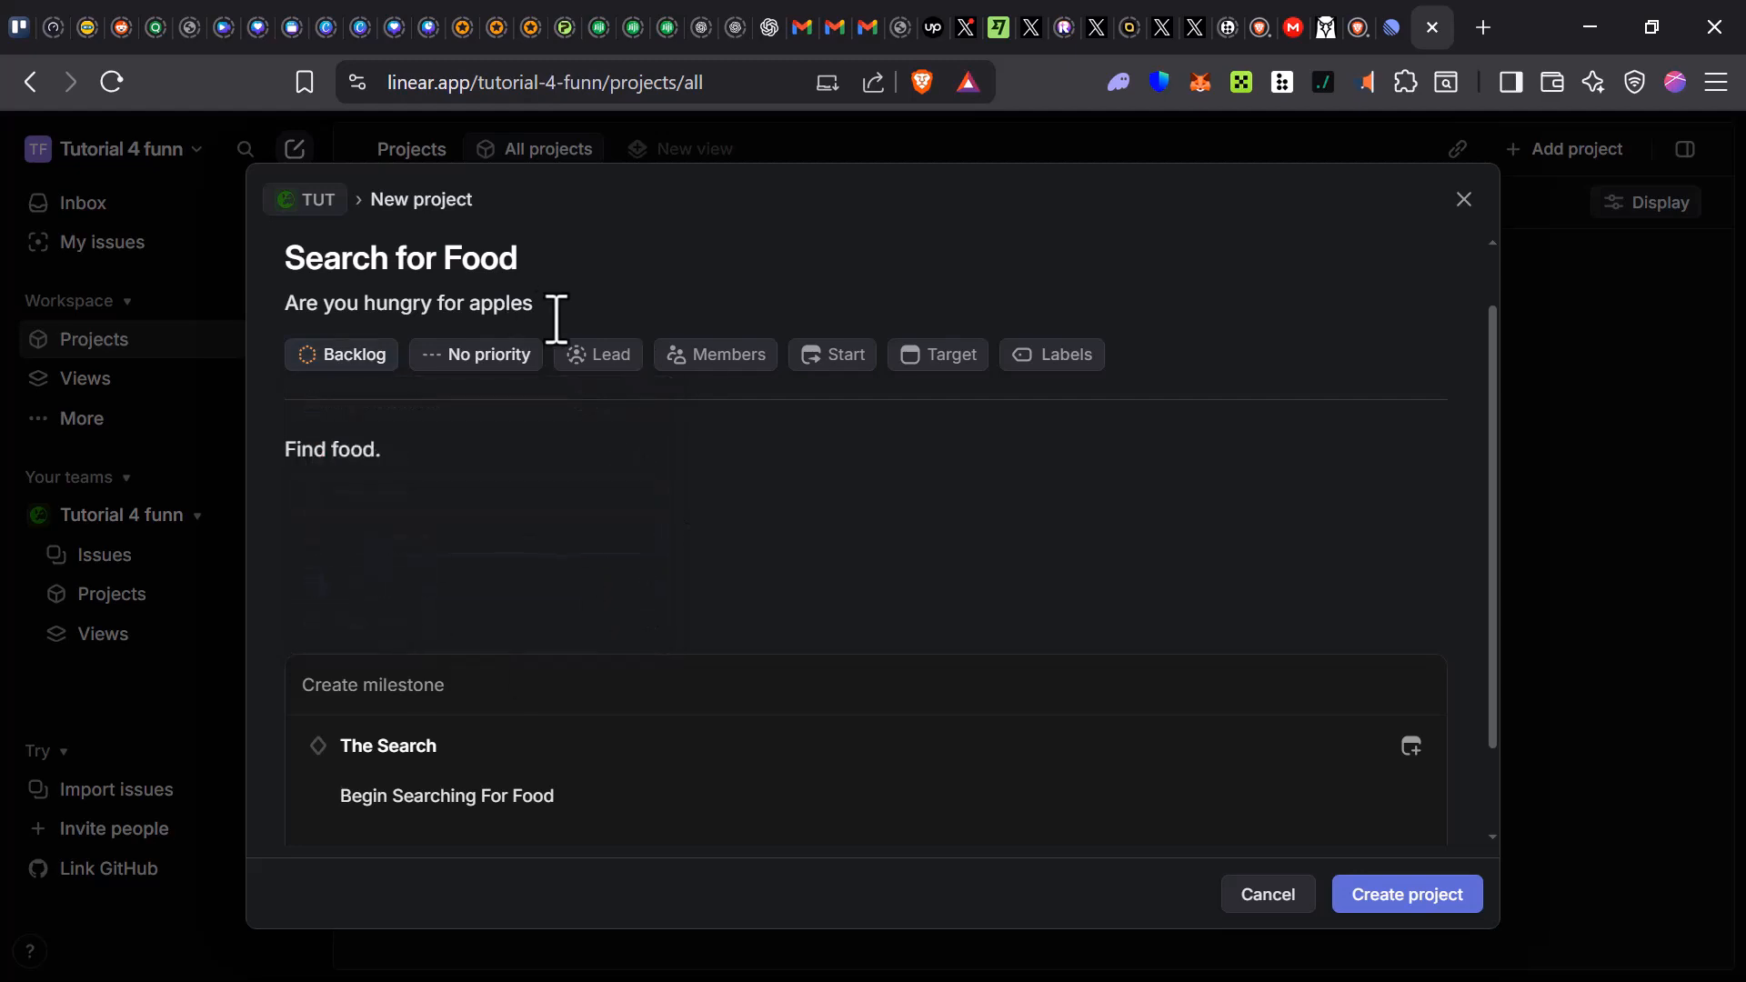
- Set the Search for Food project's priority to High, assign the team's member as its lead, and create the project
left_click(506, 379)
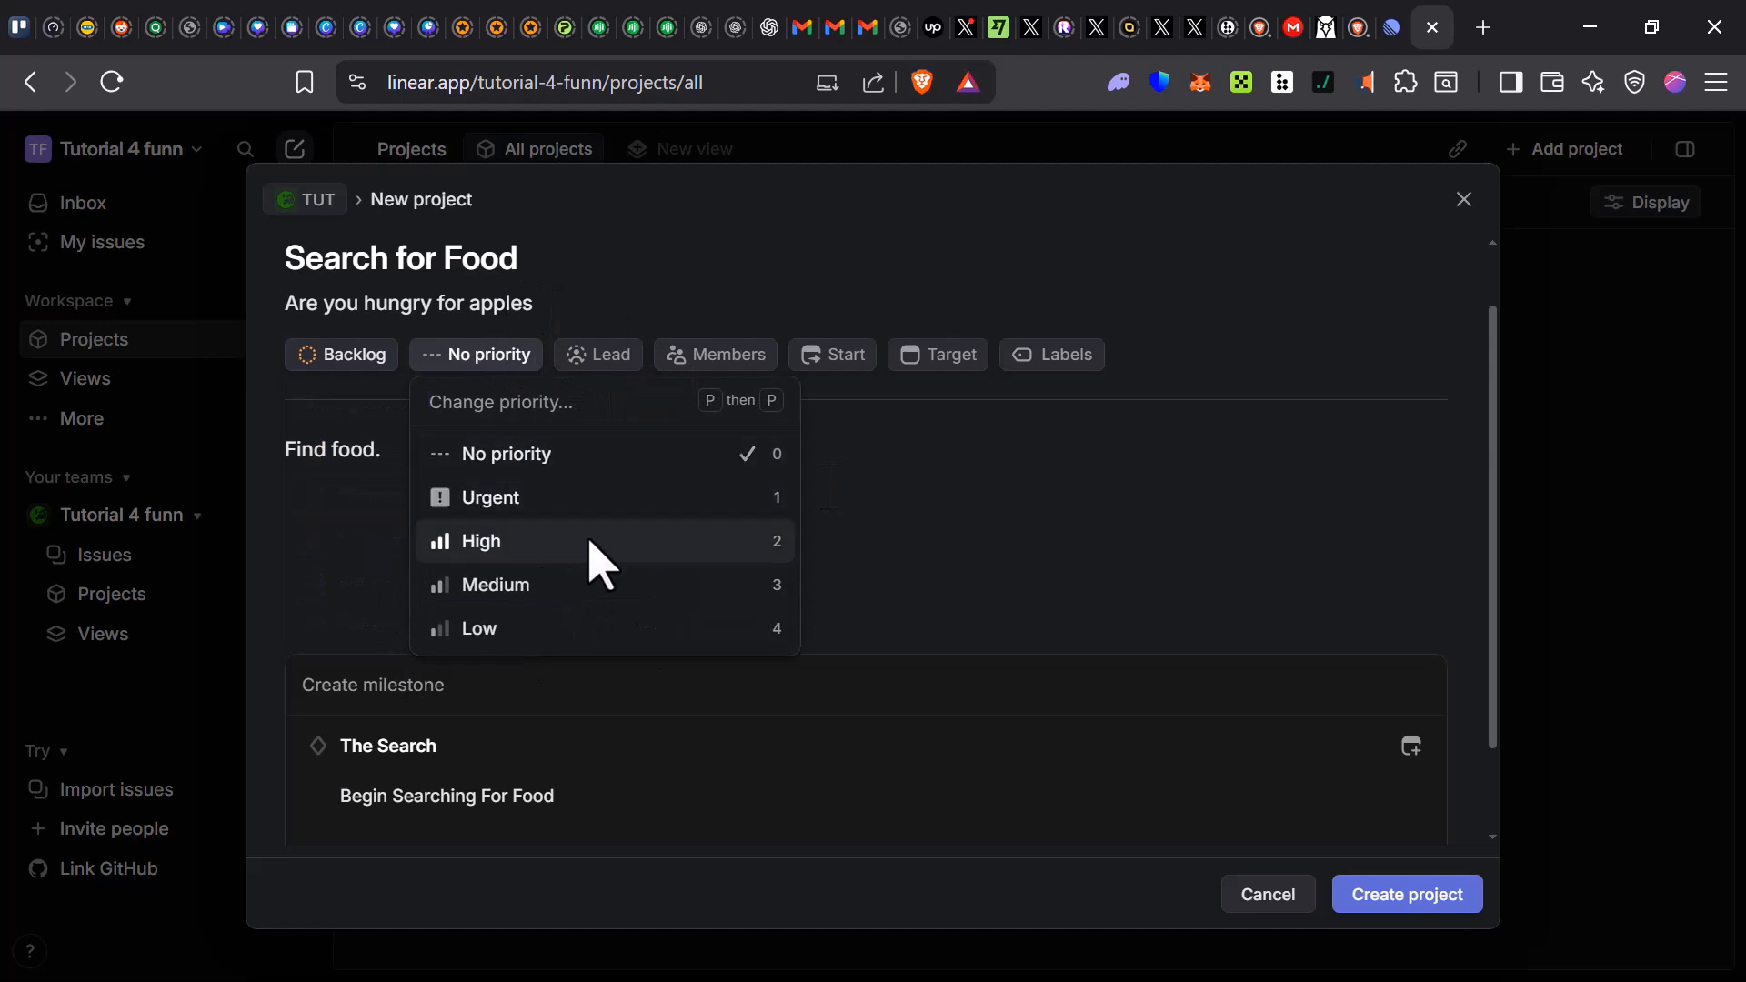
left_click(646, 546)
left_click(557, 356)
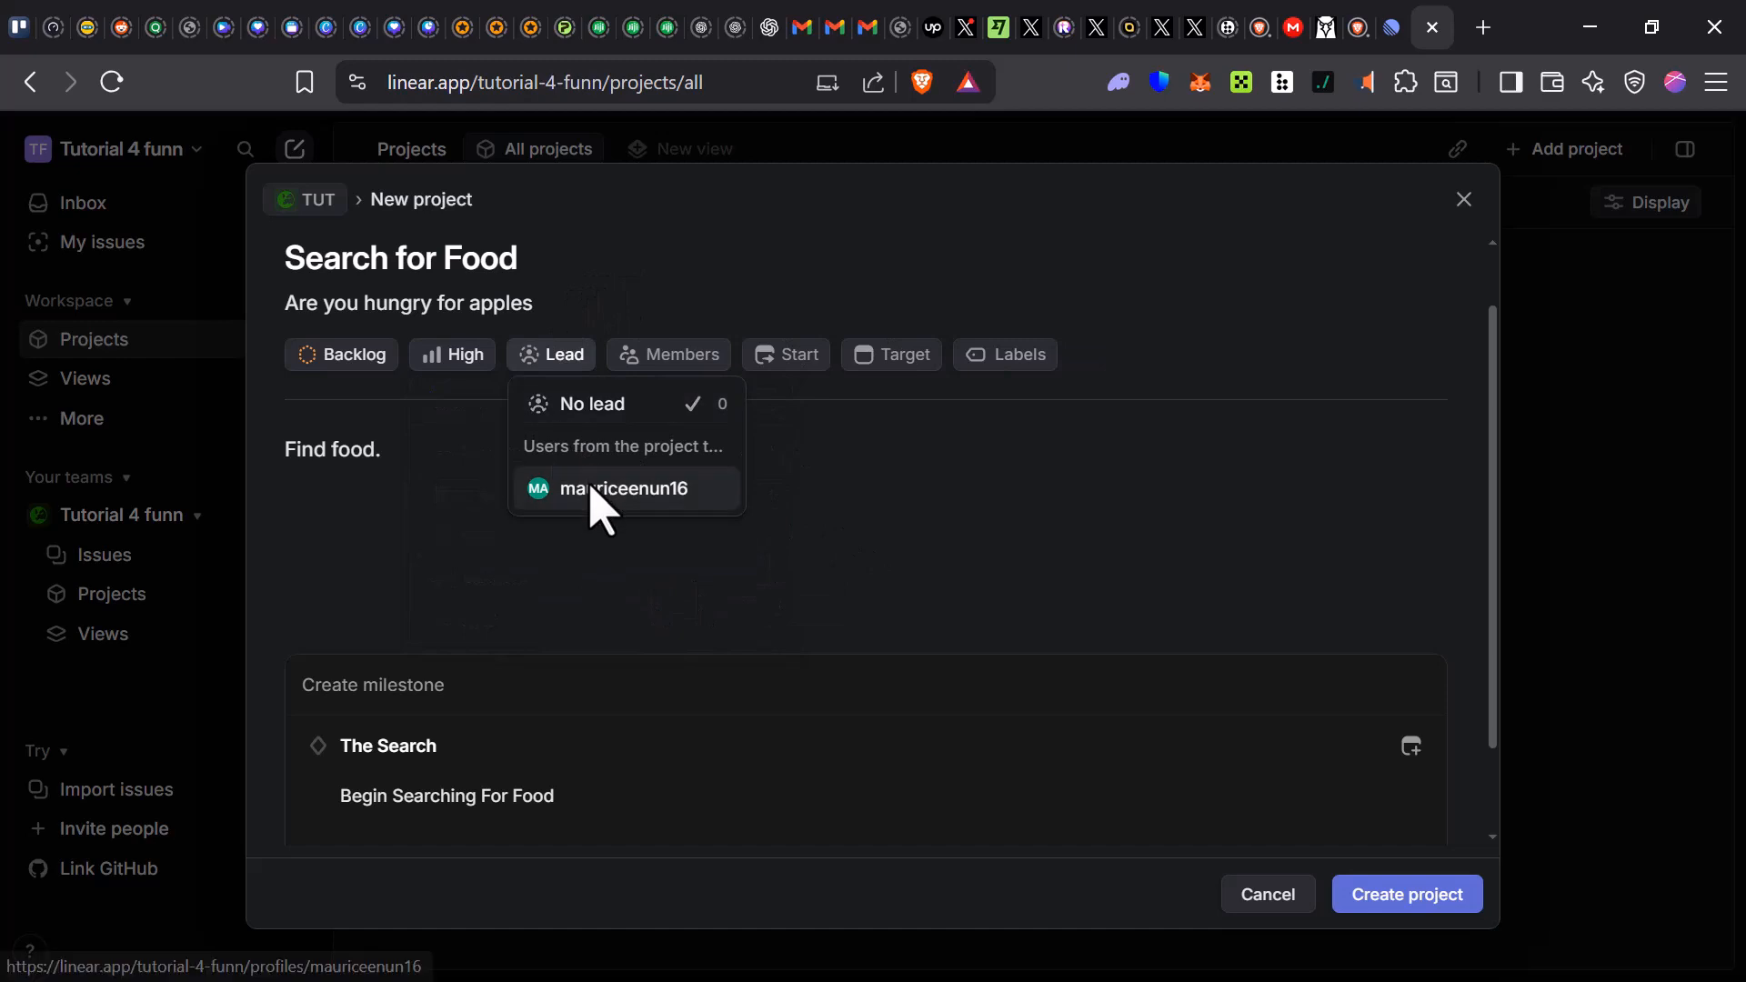
left_click(592, 490)
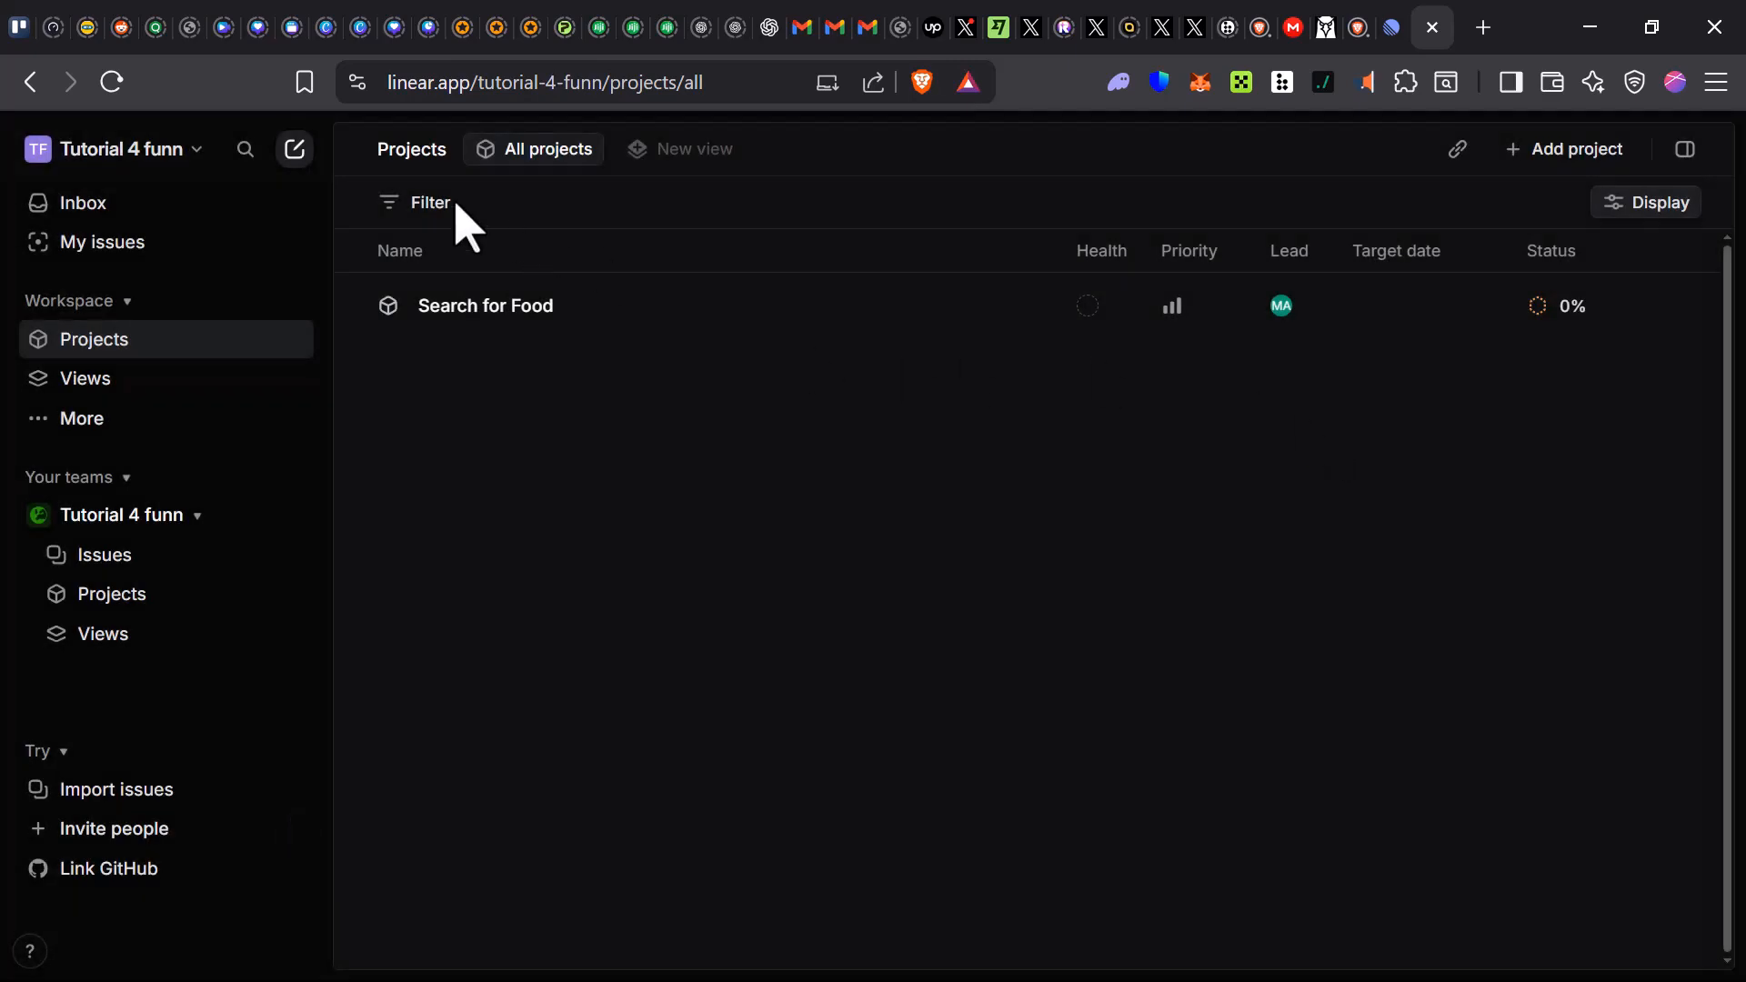
- View the new project in the team's and the workspace's project lists, and open My issues
left_click(87, 605)
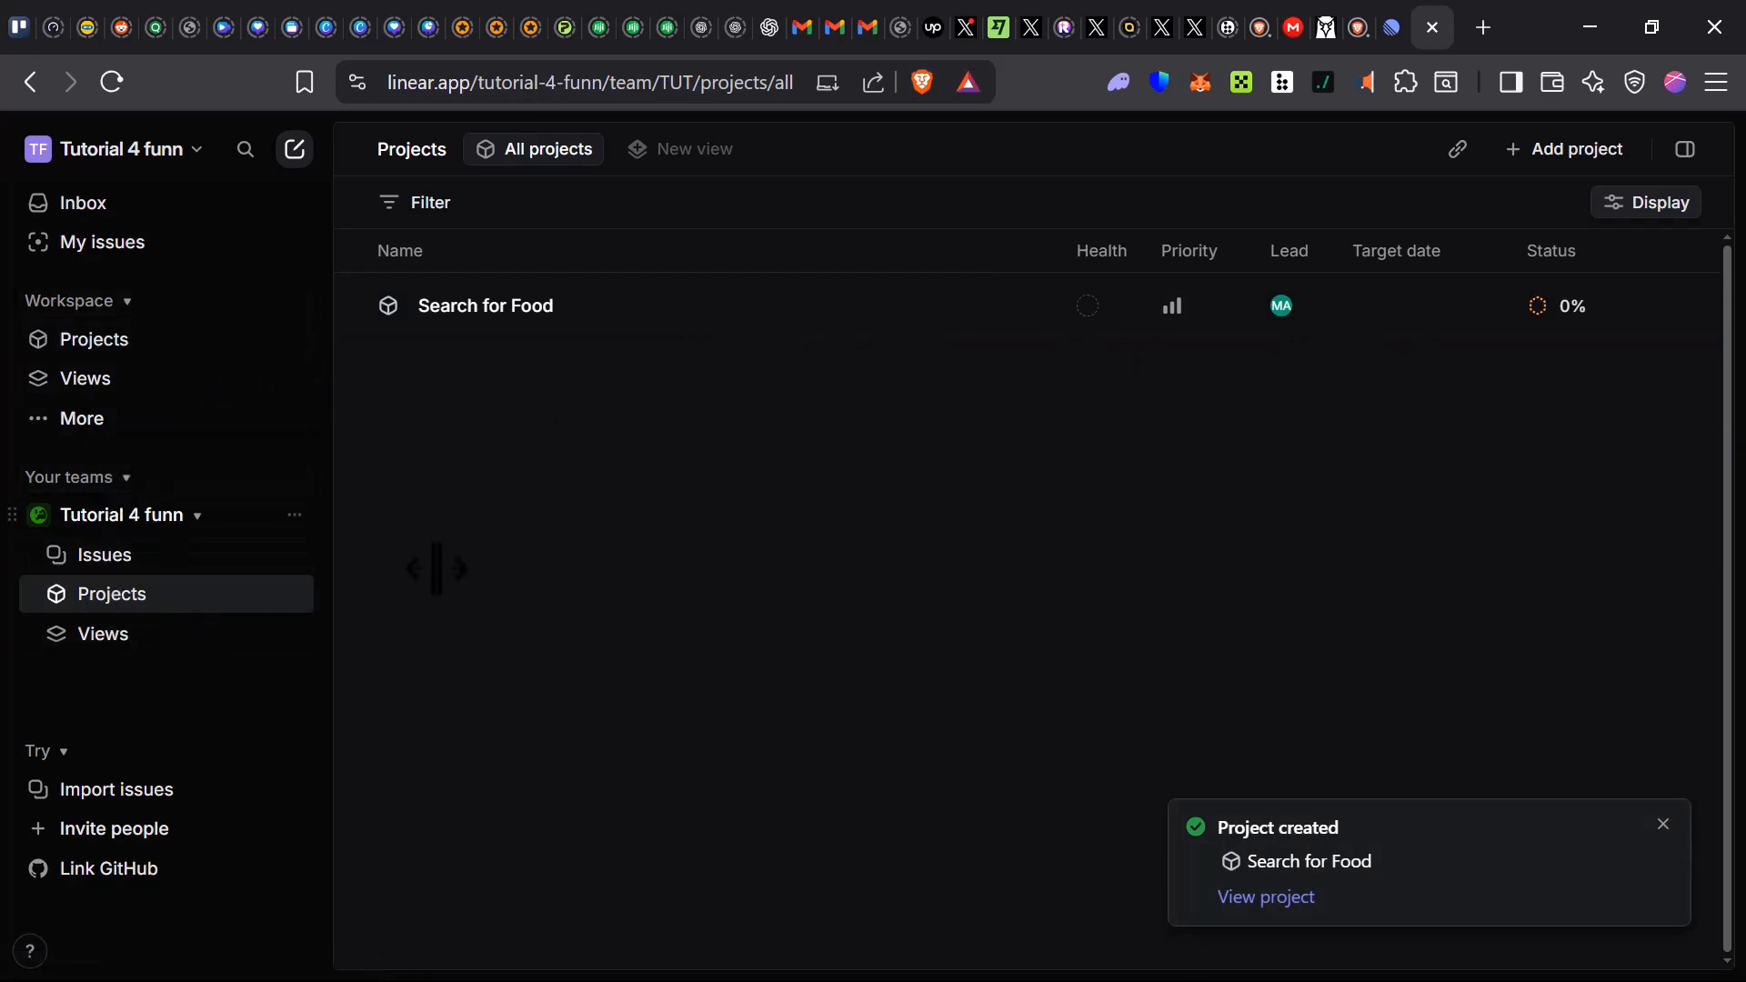
left_click(155, 341)
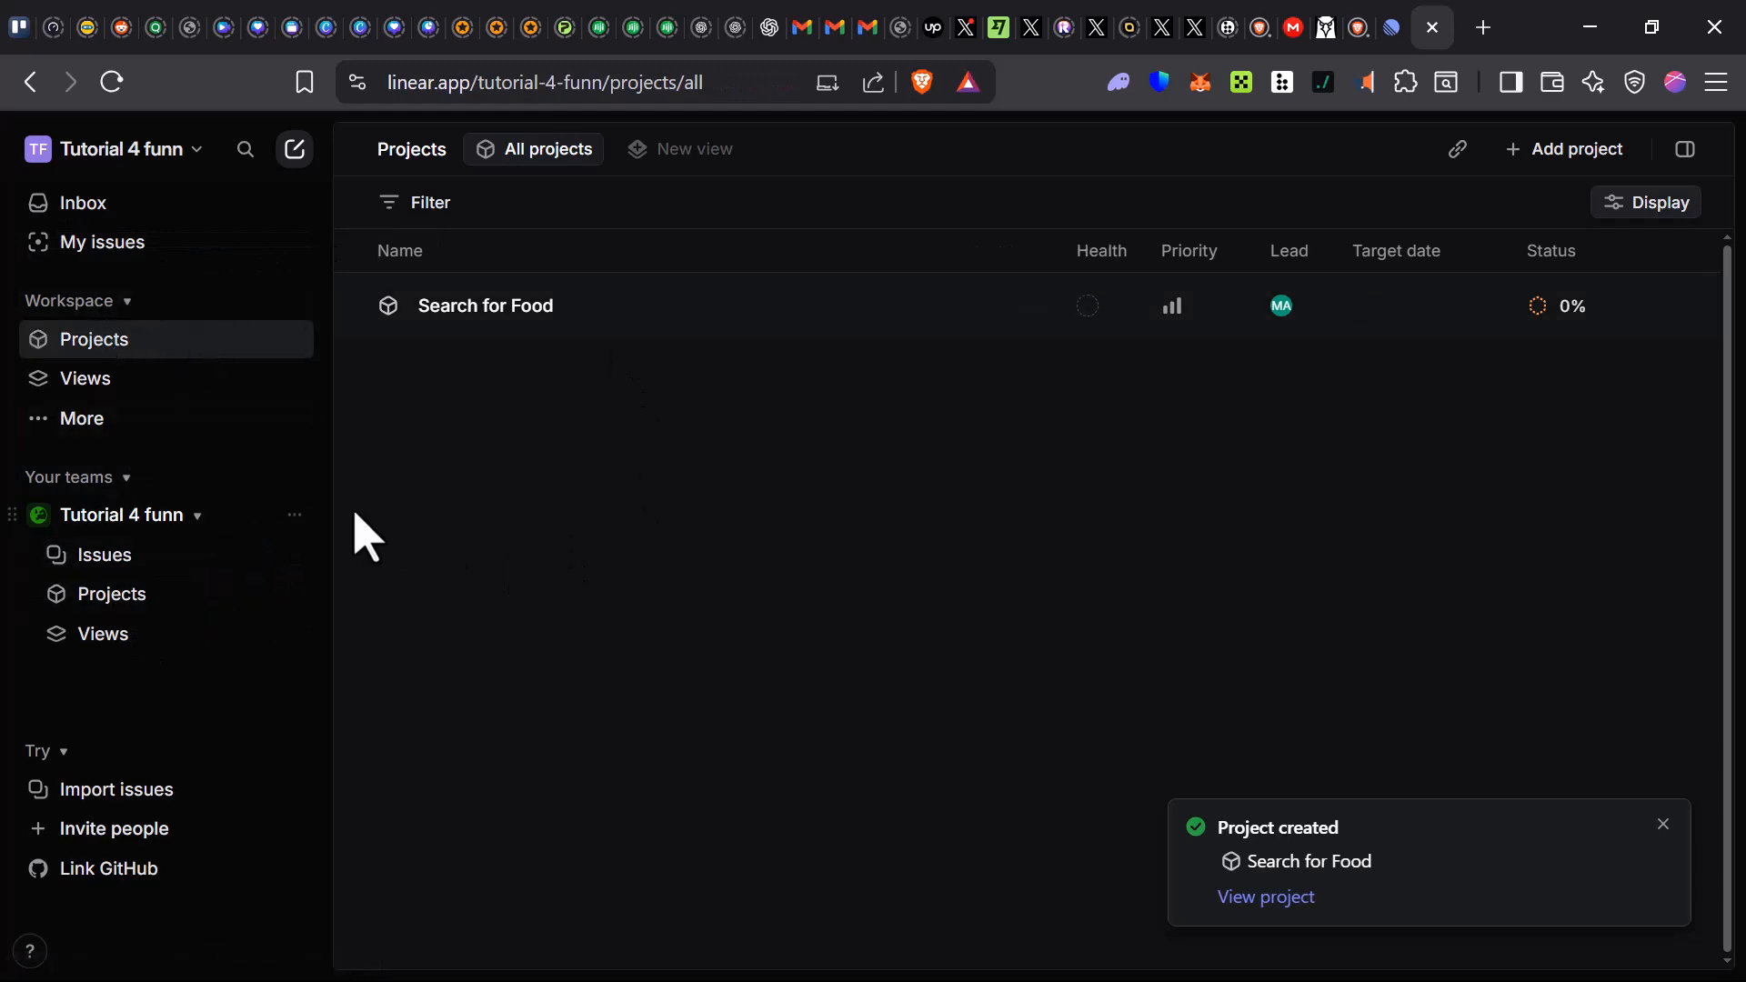
mouse_move(24, 566)
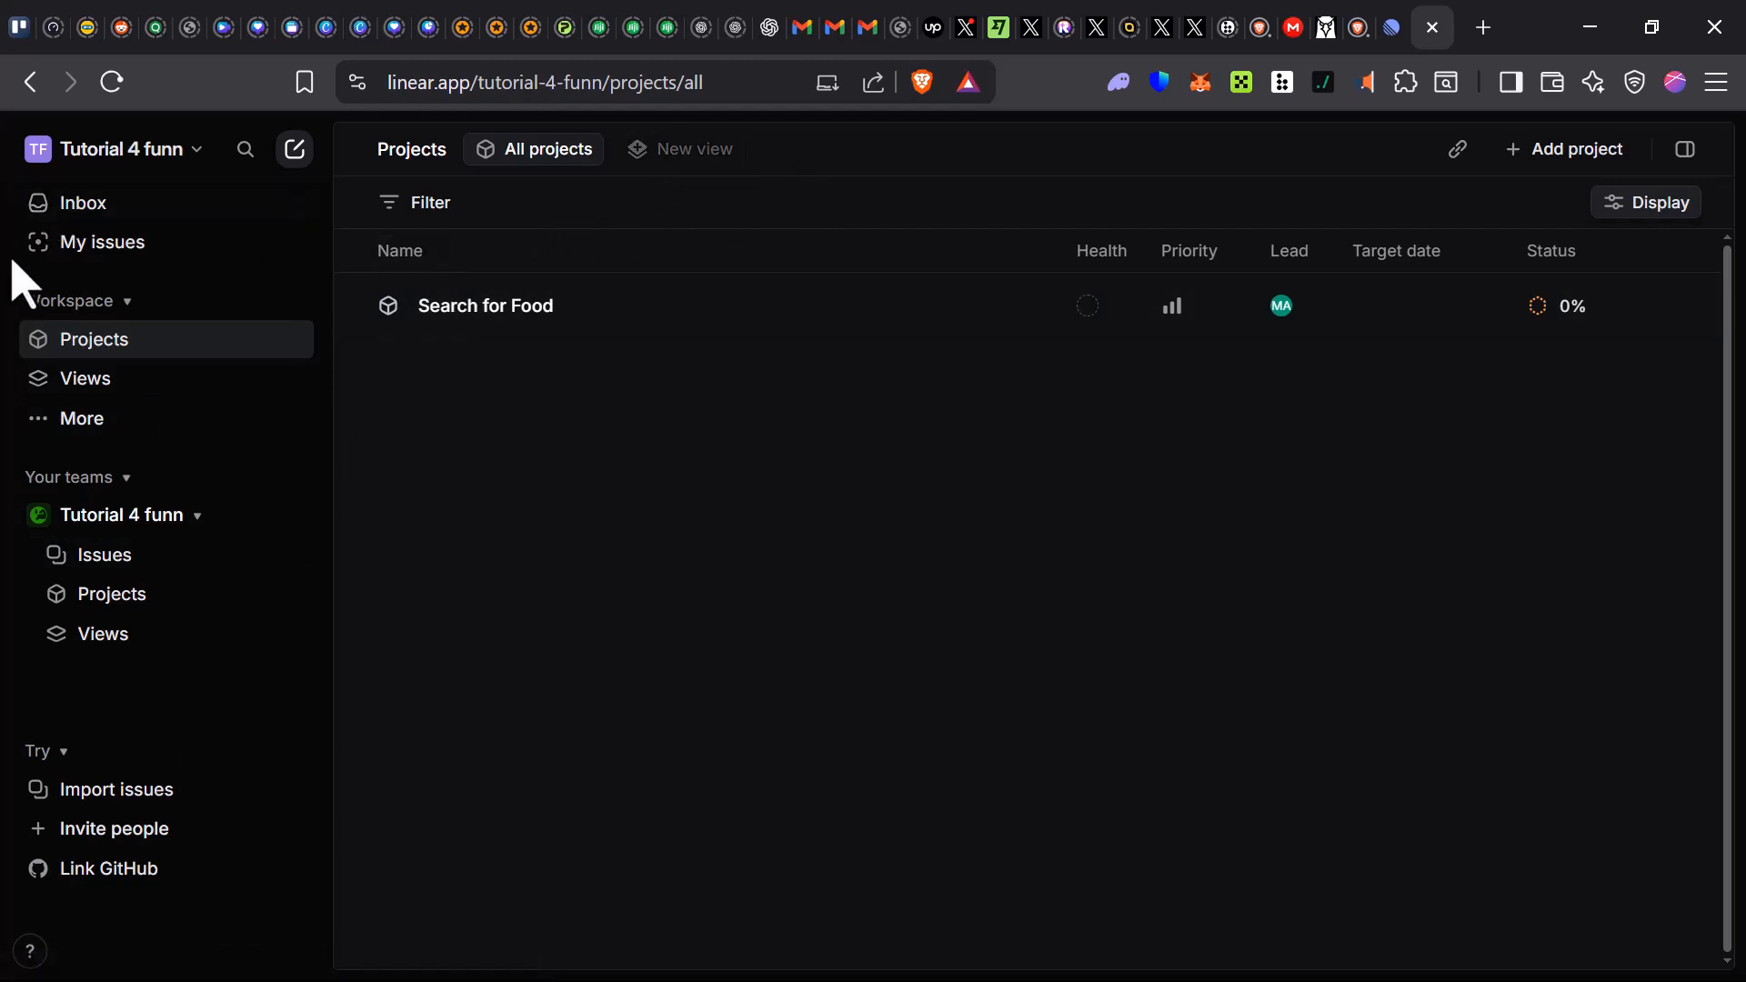
left_click(103, 257)
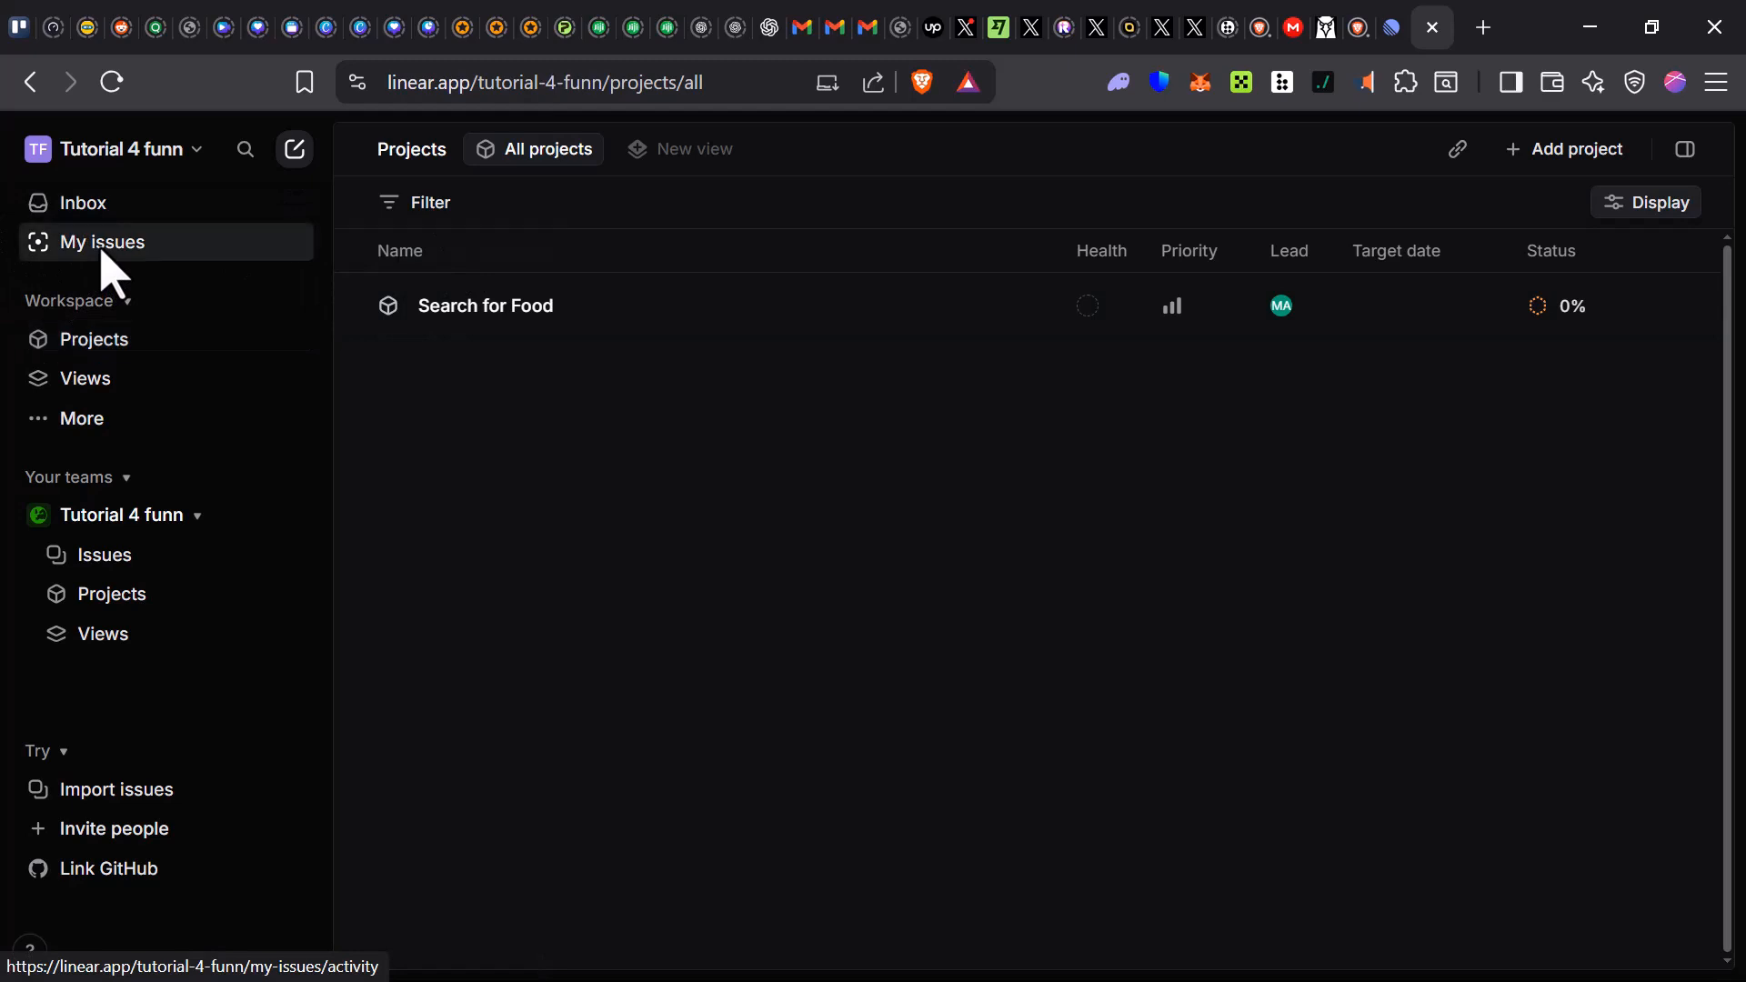